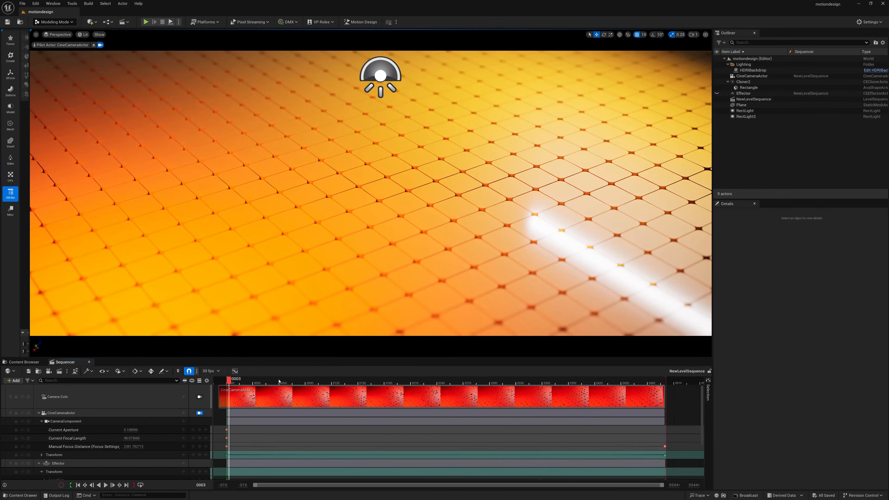
# - Create a new level from the Basic template
pyautogui.moveTo(279, 382)
pyautogui.mouseDown()
pyautogui.moveTo(452, 394)
pyautogui.moveTo(289, 389)
pyautogui.mouseUp()
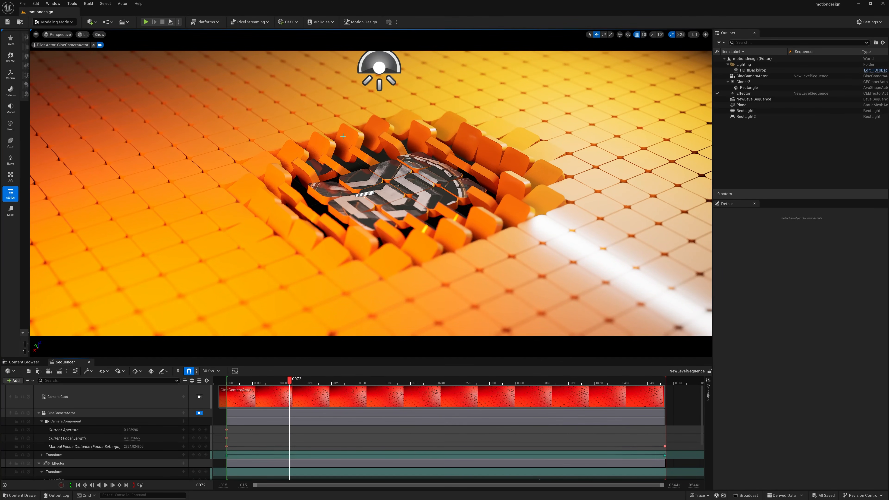
pyautogui.click(25, 3)
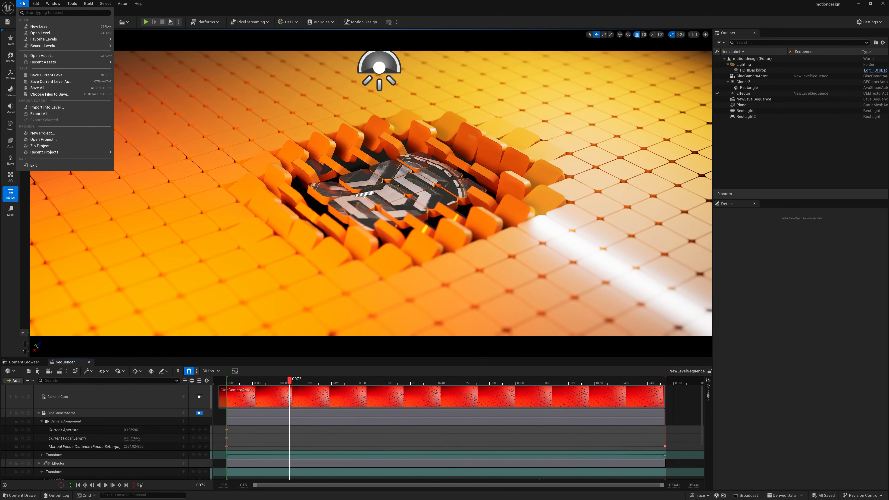
pyautogui.click(38, 27)
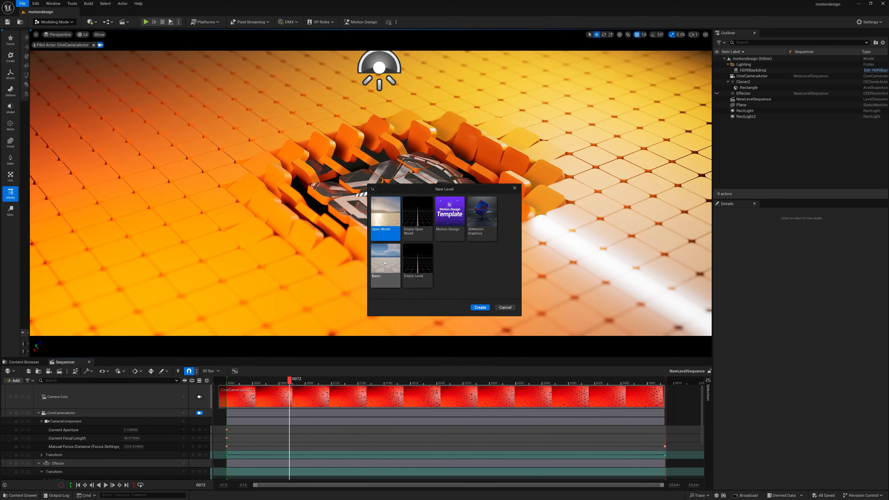
pyautogui.click(480, 307)
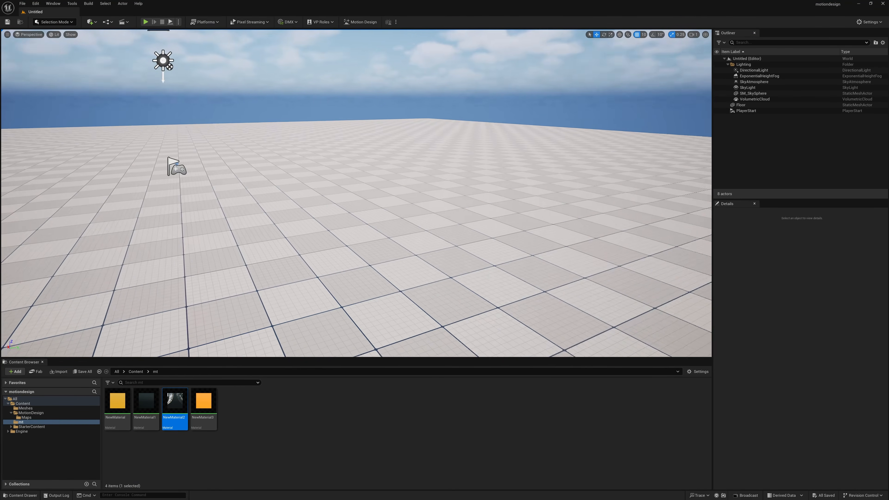
# - Activate the Motion Design interface for the new level and widen its shape tools area until the tool names are readable
pyautogui.moveTo(437, 252); pyautogui.dragTo(415, 241, button='right')
pyautogui.press('a')
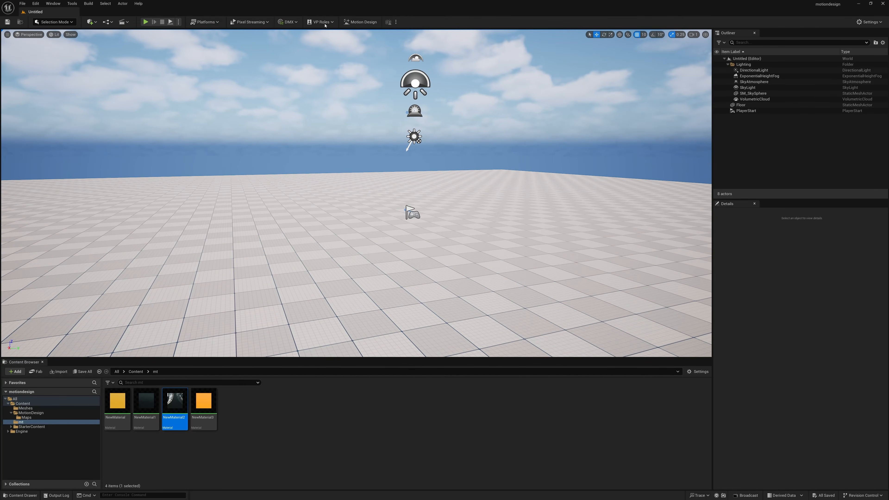
pyautogui.click(367, 24)
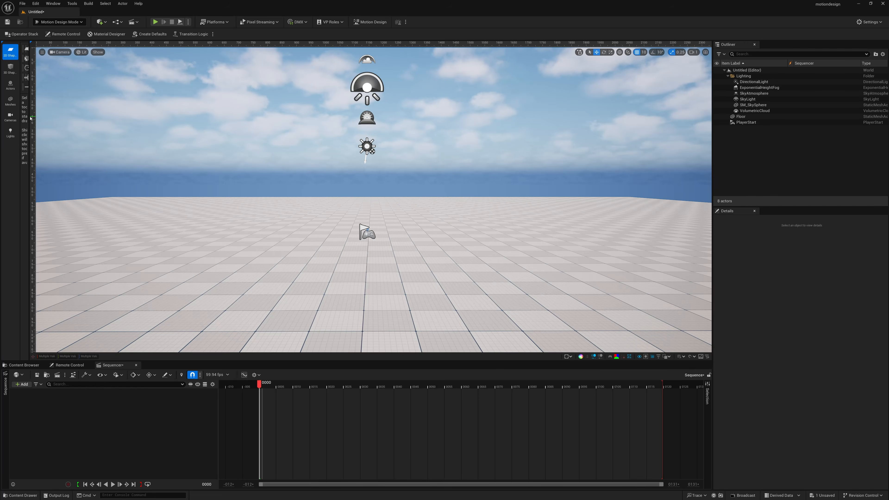
pyautogui.moveTo(31, 118); pyautogui.dragTo(160, 119)
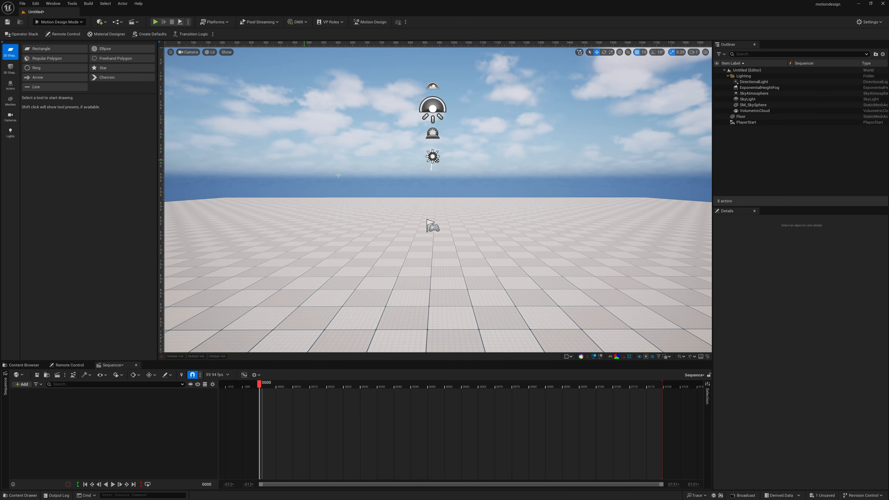
# - Place a 2D Rectangle shape in the level and reset its location and rotation to zero
pyautogui.press('a')
pyautogui.moveTo(345, 177); pyautogui.dragTo(394, 195, button='right')
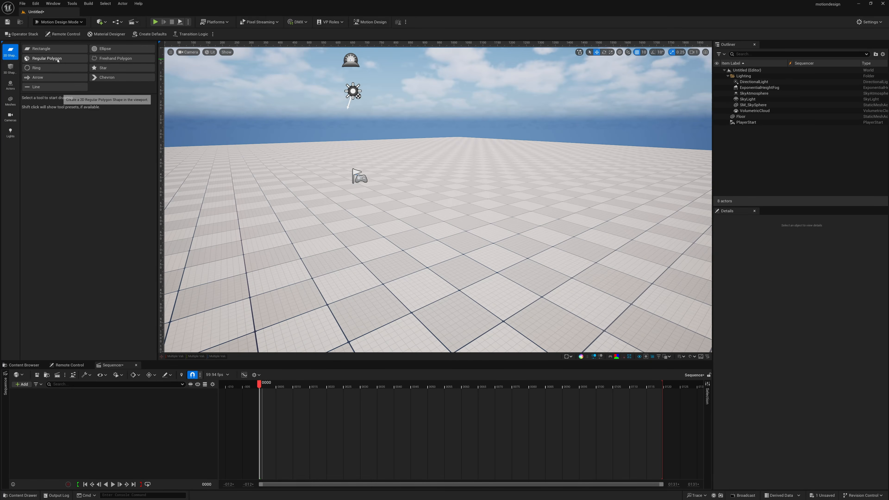
pyautogui.click(53, 52)
pyautogui.click(407, 210)
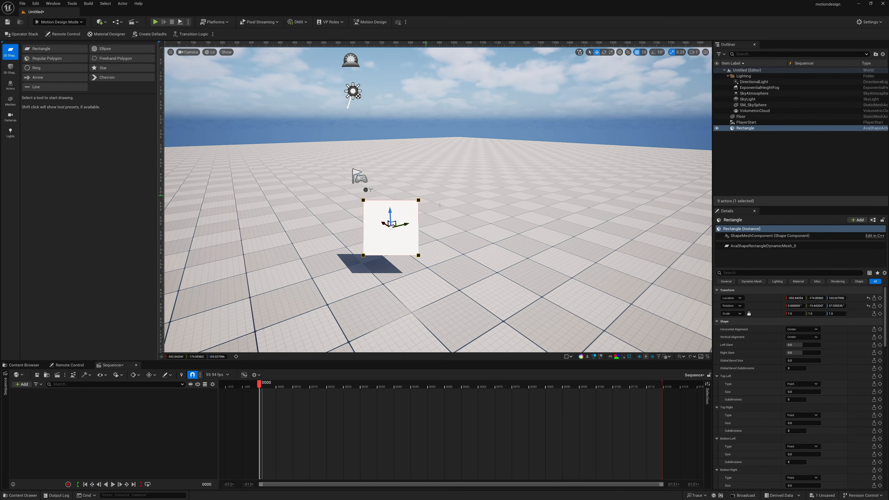
pyautogui.click(868, 298)
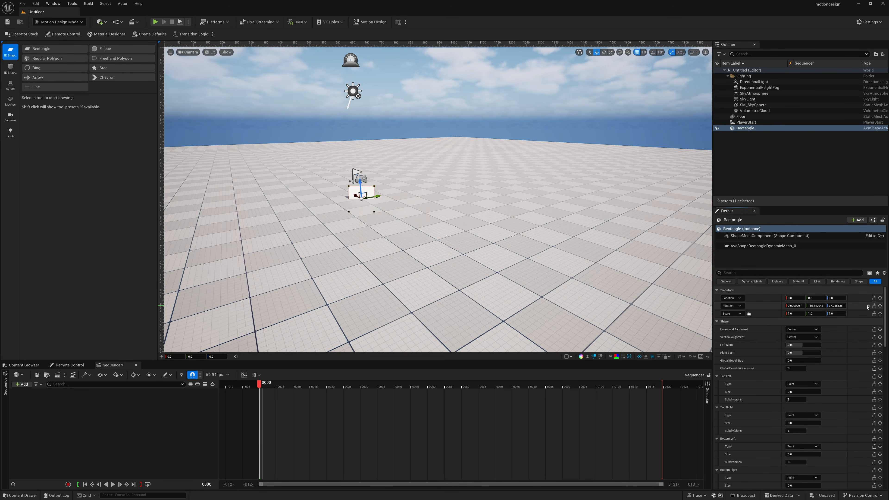
pyautogui.click(776, 153)
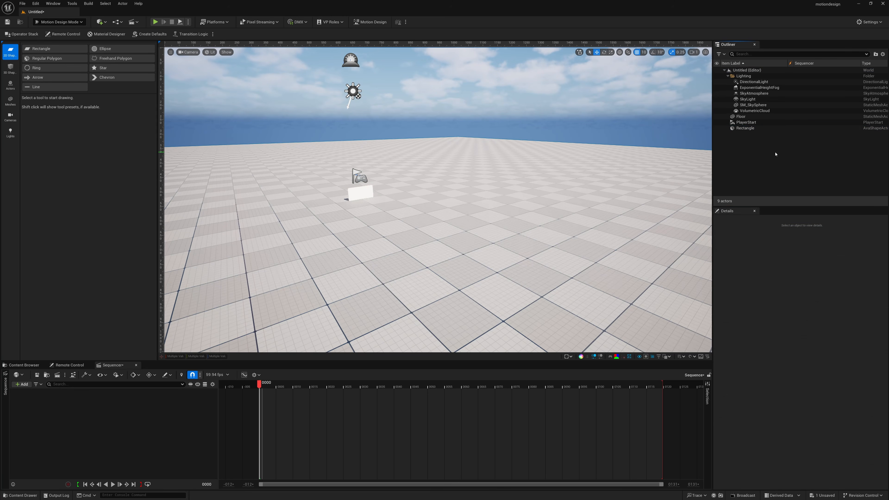
# - Hide the Floor actor and round the rectangle's corners with a global bevel size of 15
pyautogui.click(717, 117)
pyautogui.moveTo(378, 212); pyautogui.dragTo(359, 209, button='right')
pyautogui.press('w')
pyautogui.press('a')
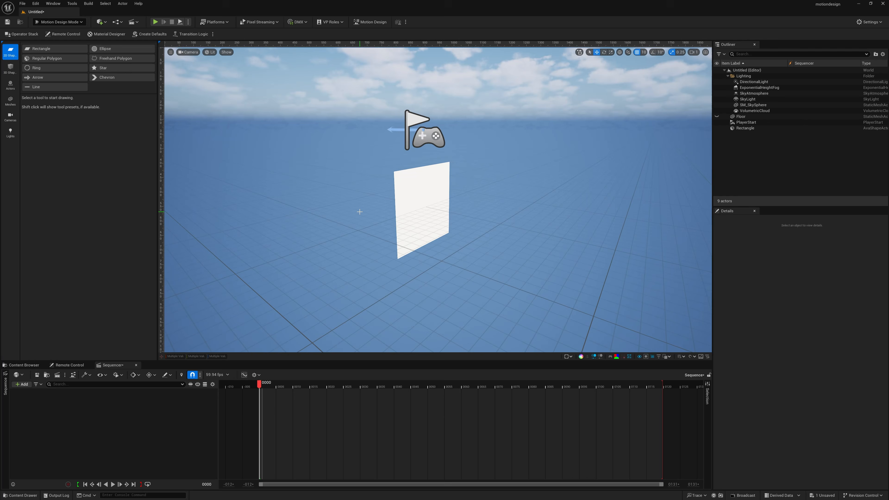
pyautogui.click(750, 129)
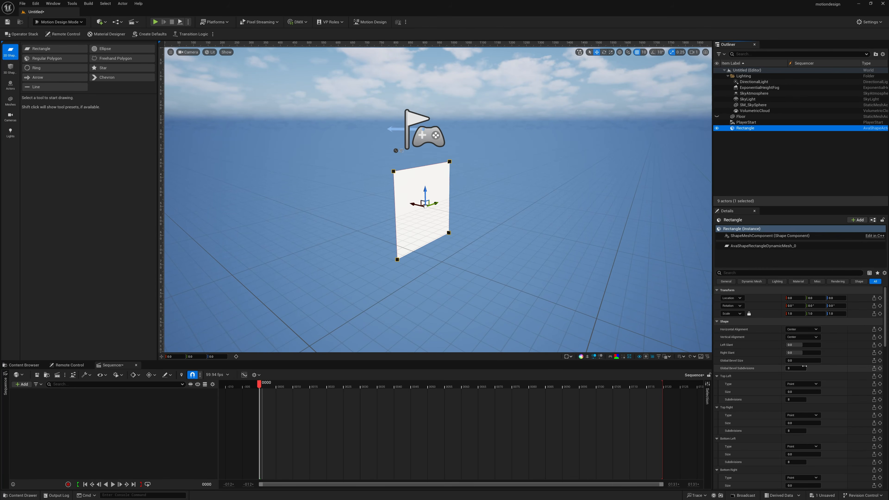
pyautogui.click(798, 362)
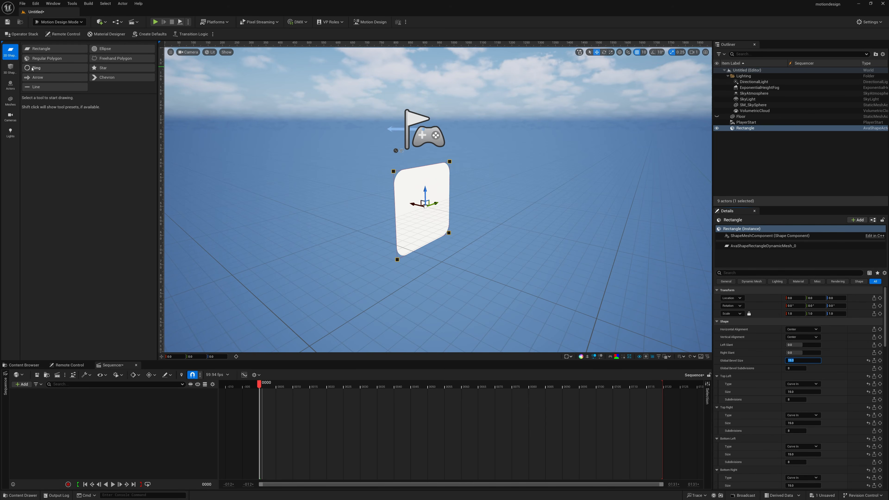
# - Open the Operator Stack and add an Extrude modifier to the rectangle
pyautogui.click(22, 34)
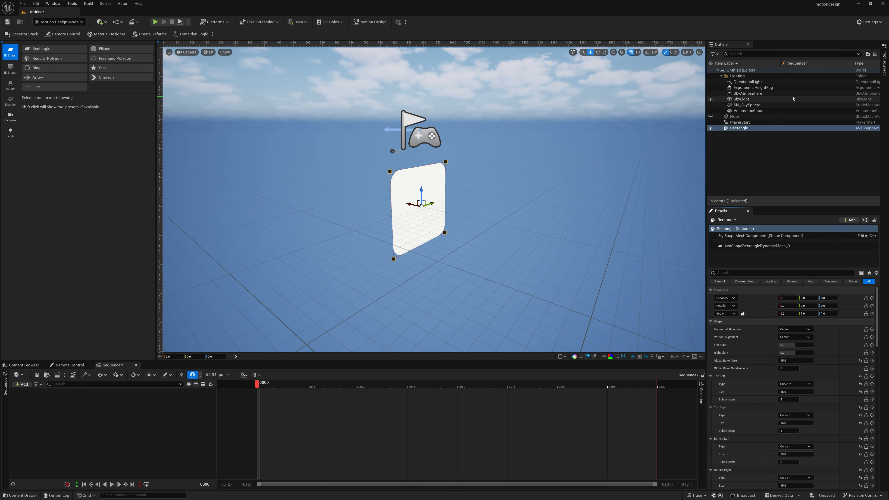
pyautogui.click(885, 65)
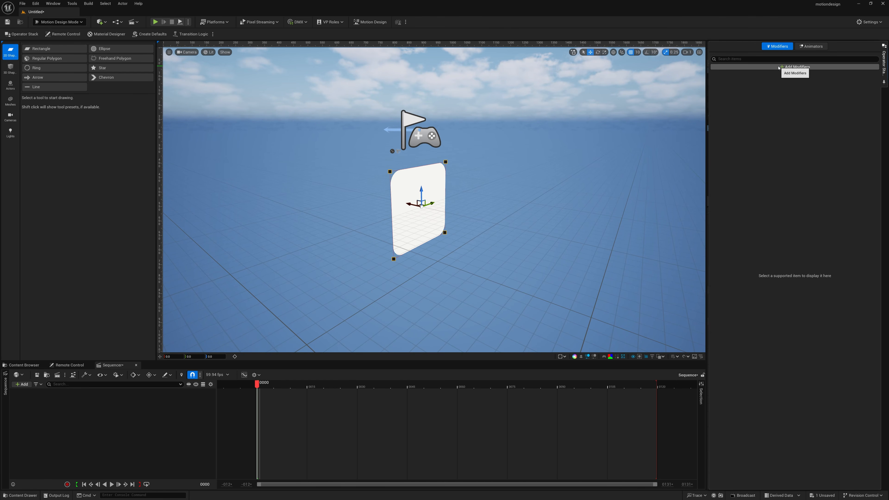
pyautogui.click(779, 67)
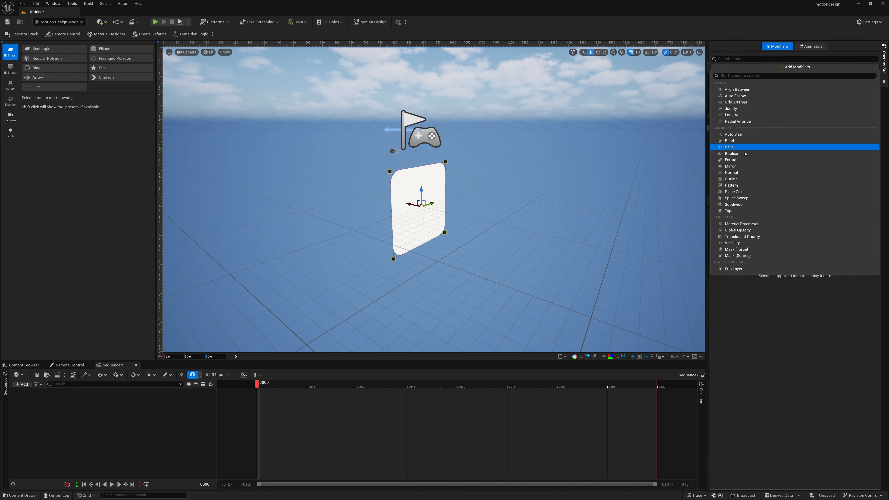
pyautogui.click(743, 161)
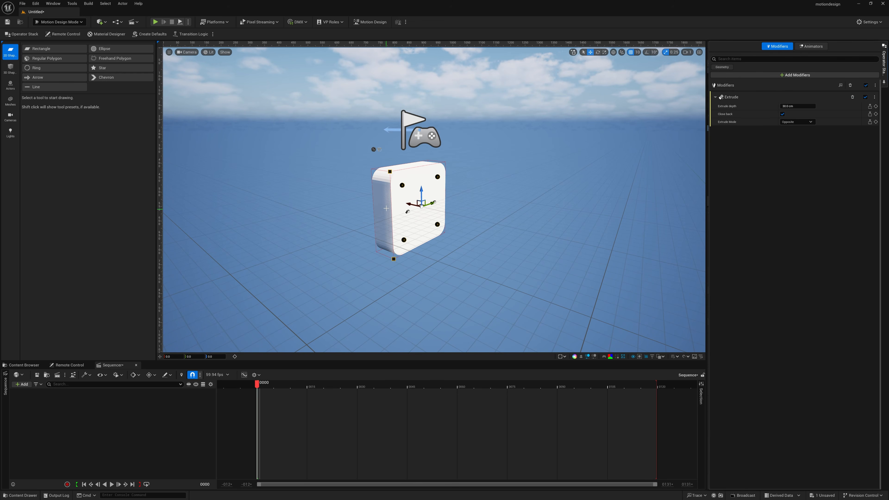
# - Make the extruded rectangle thinner by lowering its extrude depth, and return to the actor's details
pyautogui.click(802, 106)
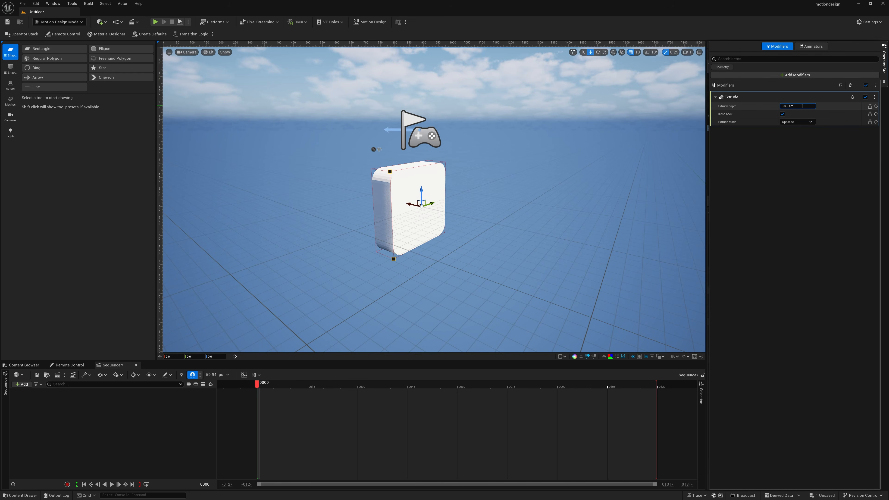
pyautogui.doubleClick(803, 106)
pyautogui.press('Return')
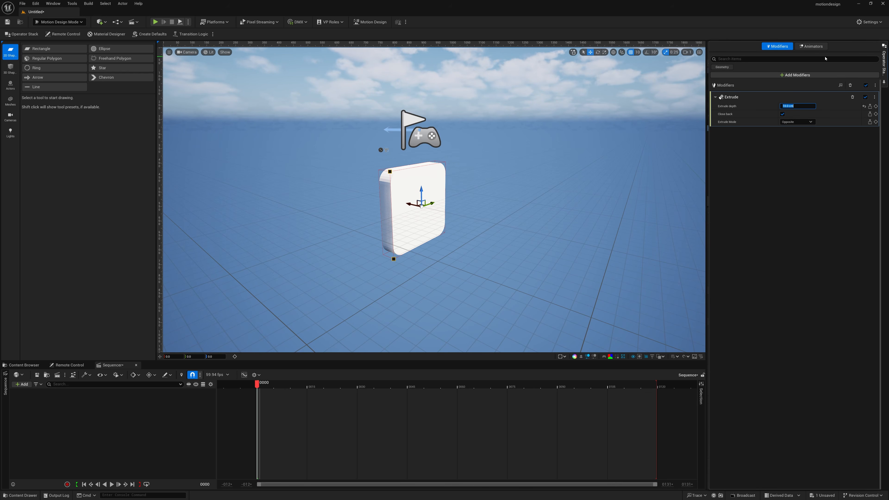
pyautogui.click(888, 66)
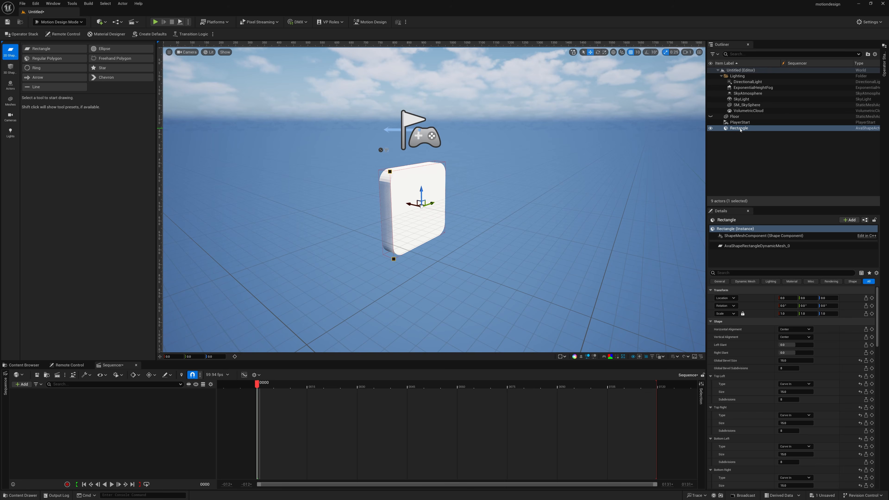
# - Smooth the rectangle's rounded corners by setting its global bevel subdivisions to 20
pyautogui.moveTo(398, 179); pyautogui.dragTo(473, 160, button='right')
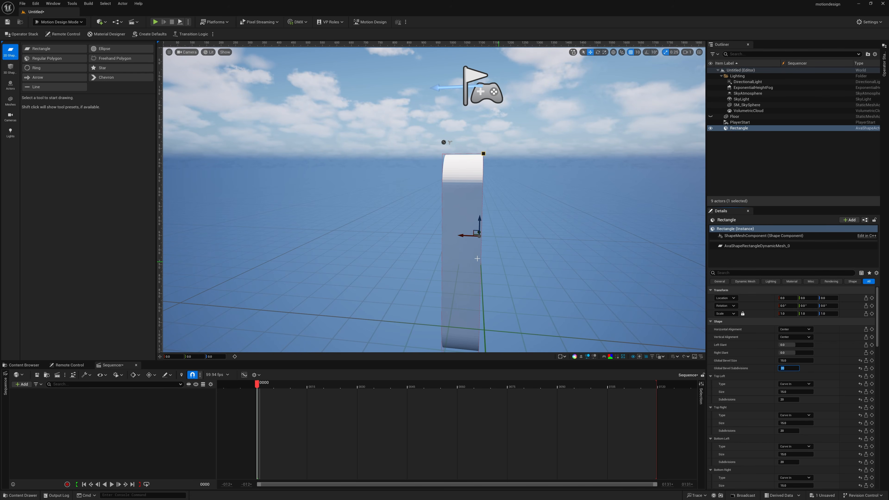
pyautogui.moveTo(490, 197)
pyautogui.mouseDown(button='right')
pyautogui.moveTo(445, 197)
pyautogui.moveTo(490, 197)
pyautogui.mouseUp(button='right')
pyautogui.press('d')
pyautogui.press('s')
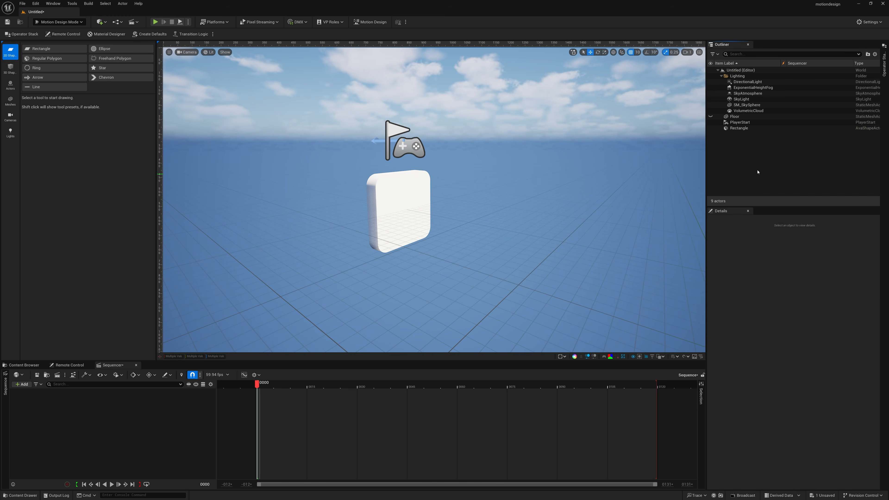
# - Select the rectangle and deactivate the Motion Design interface, keeping the scene data
pyautogui.click(739, 129)
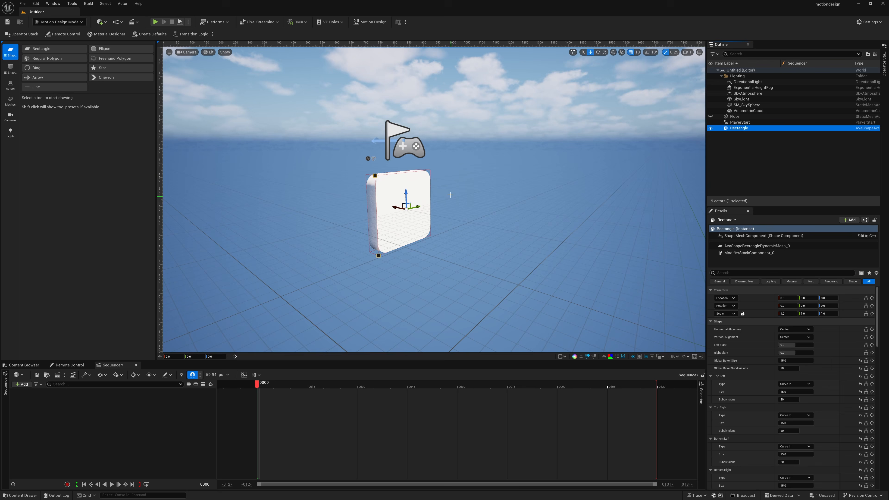
pyautogui.click(370, 21)
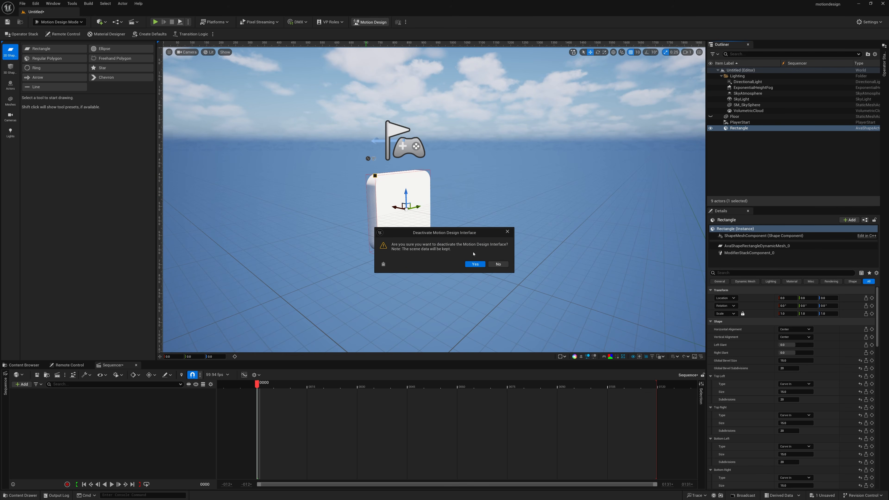
pyautogui.click(475, 265)
# - Switch the editor to Modeling Mode and start the Edit Materials tool on the rectangle
pyautogui.moveTo(473, 260); pyautogui.dragTo(534, 270, button='right')
pyautogui.press('a')
pyautogui.press('a')
pyautogui.press('w')
pyautogui.moveTo(434, 258); pyautogui.dragTo(441, 259, button='right')
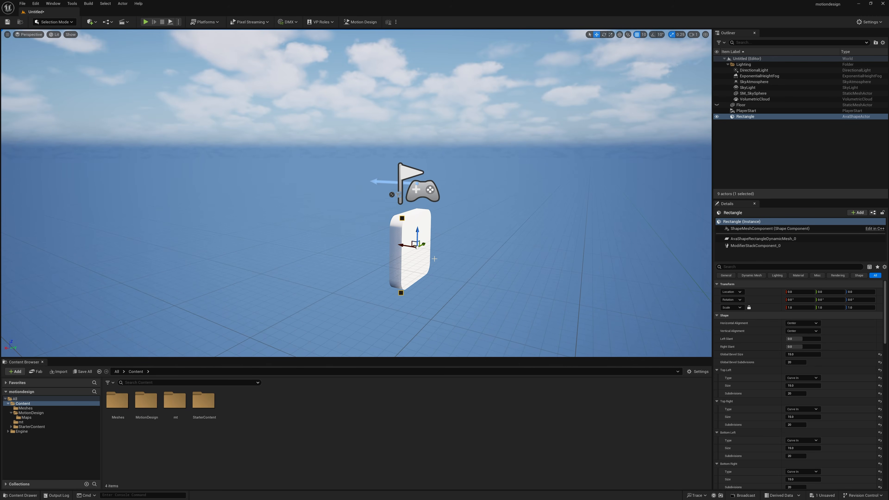
pyautogui.click(68, 21)
pyautogui.click(52, 60)
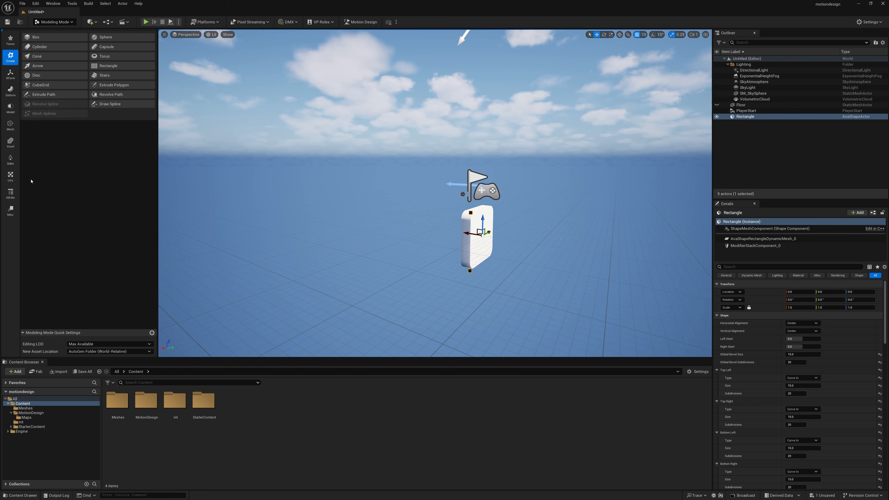
pyautogui.click(11, 193)
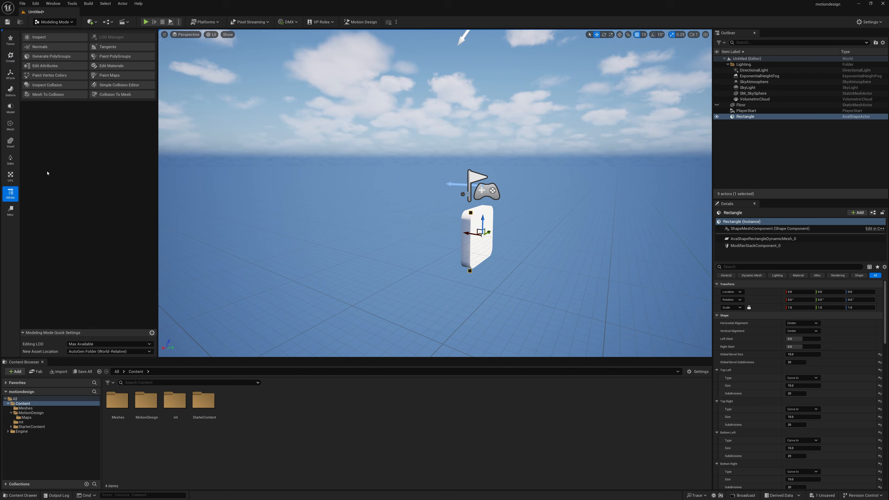
pyautogui.click(111, 66)
# - Add a second, empty material slot to the rectangle in the Edit Materials tool
pyautogui.press('f')
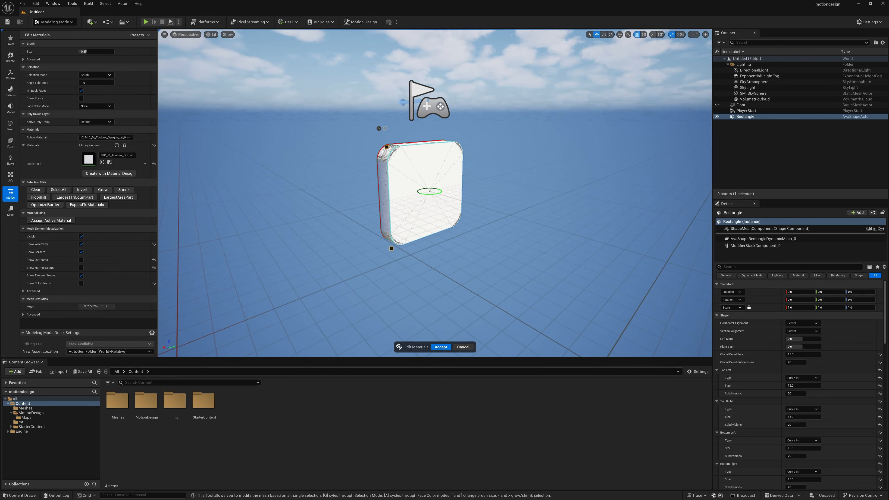
pyautogui.scroll(6, 517, 192)
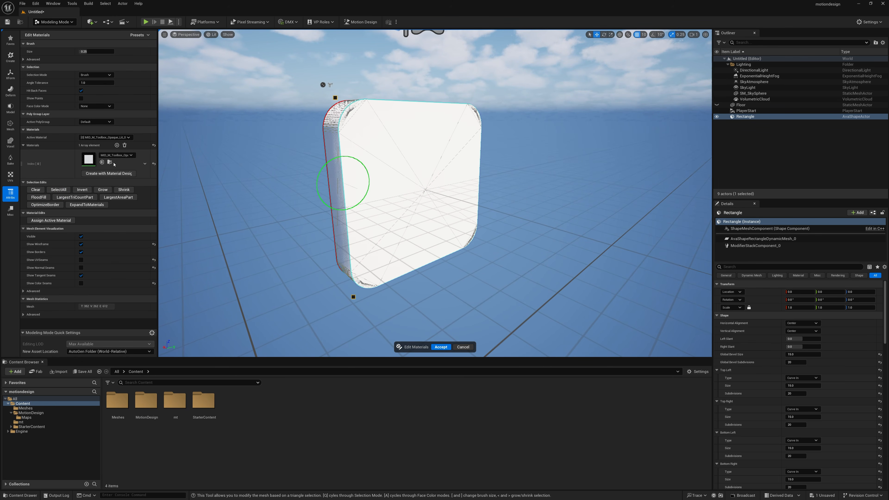
pyautogui.click(116, 145)
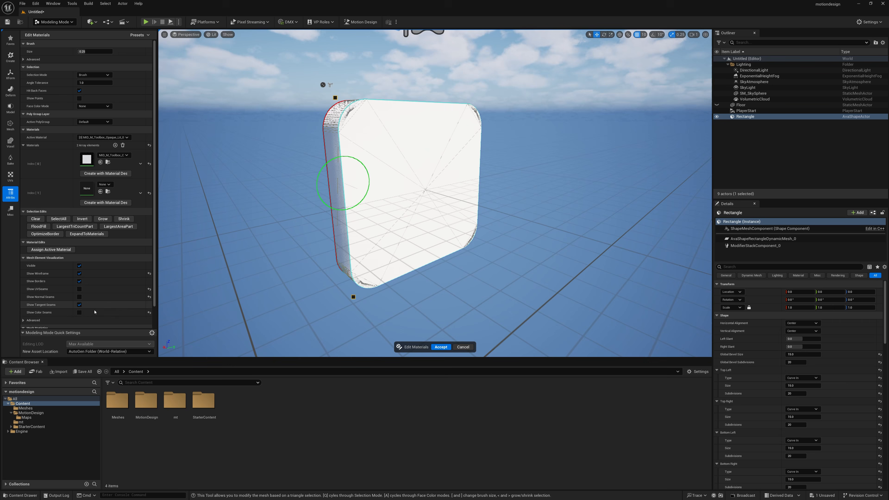
# - Open the mt content folder and examine the material graphs of NewMaterial and NewMaterial1
pyautogui.click(38, 423)
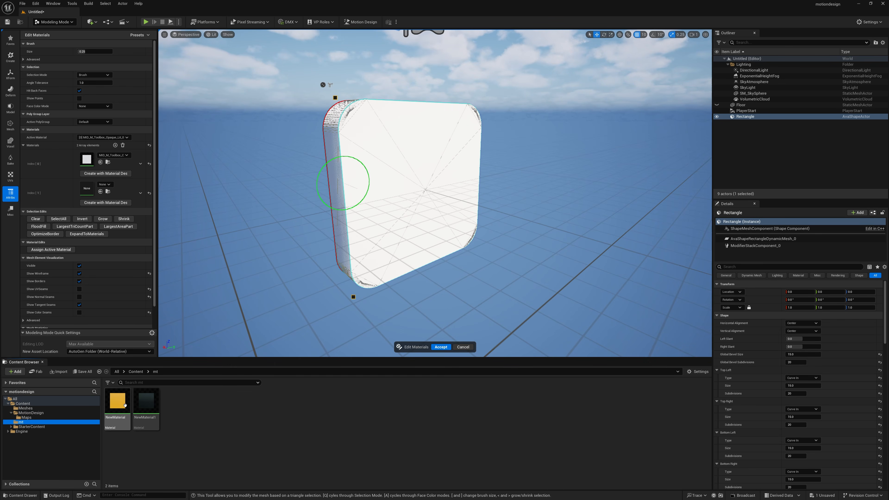
pyautogui.click(125, 405)
pyautogui.doubleClick(125, 405)
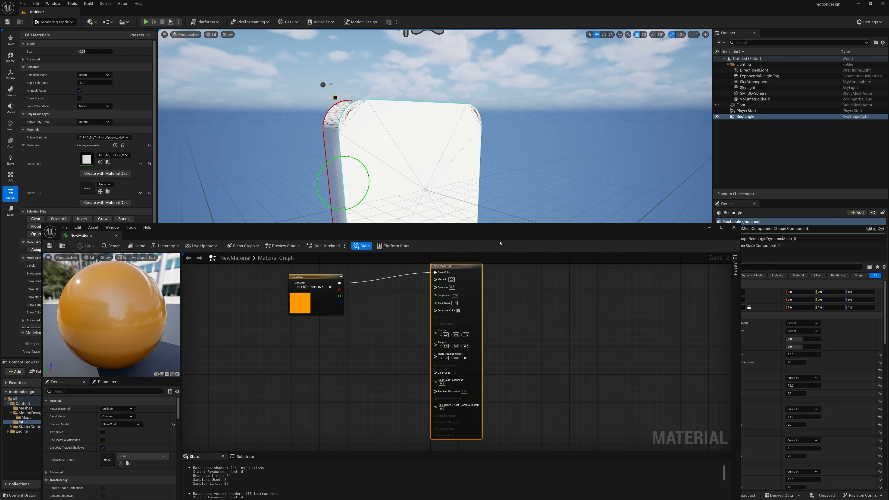
pyautogui.click(733, 229)
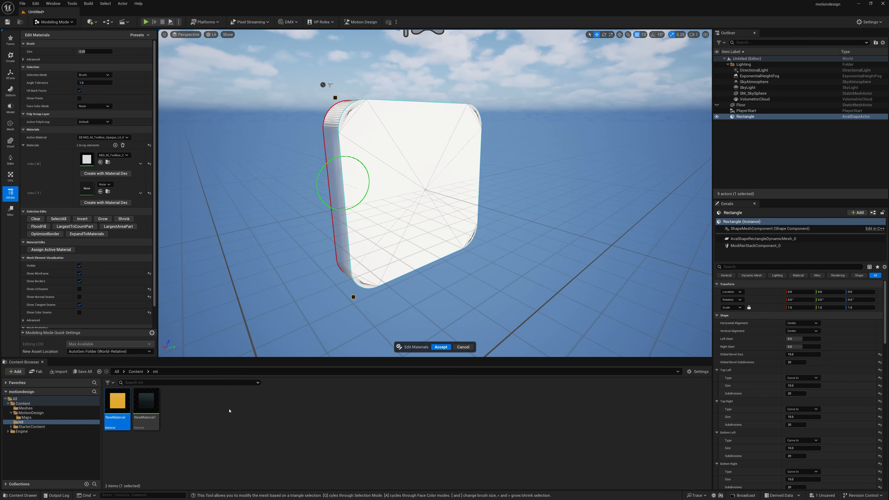
pyautogui.doubleClick(146, 401)
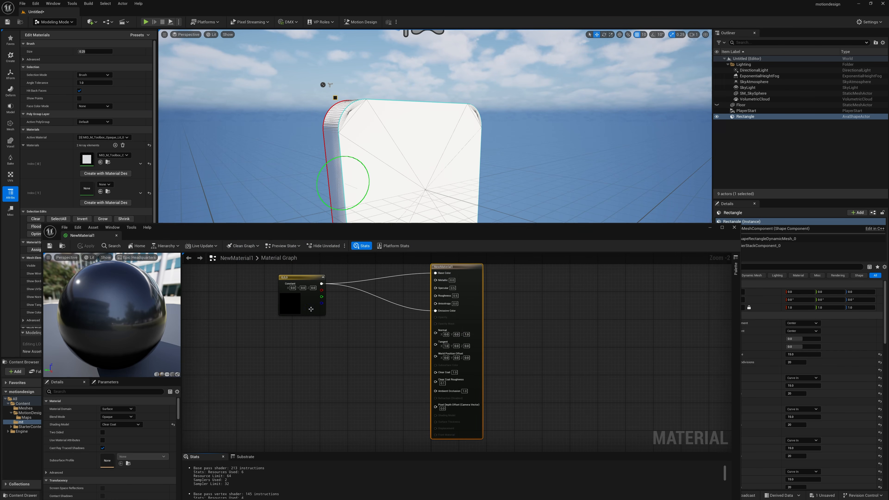
# - Change NewMaterial1's constant colour from black to a bright green, apply the material and close its editor
pyautogui.doubleClick(311, 309)
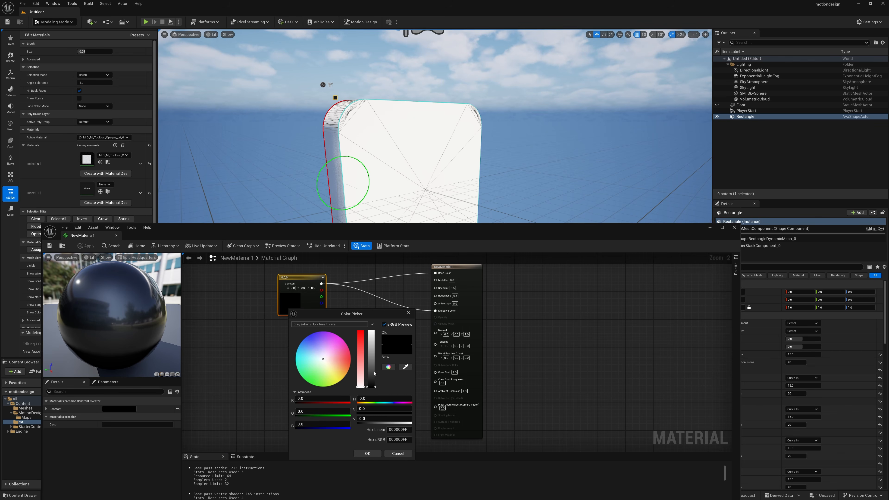
pyautogui.moveTo(325, 363); pyautogui.dragTo(303, 385)
pyautogui.click(368, 453)
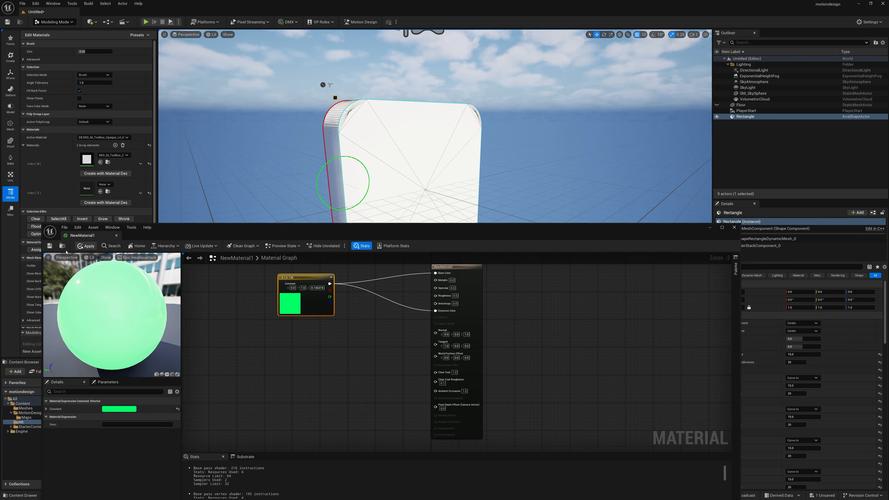
pyautogui.click(87, 246)
pyautogui.click(735, 228)
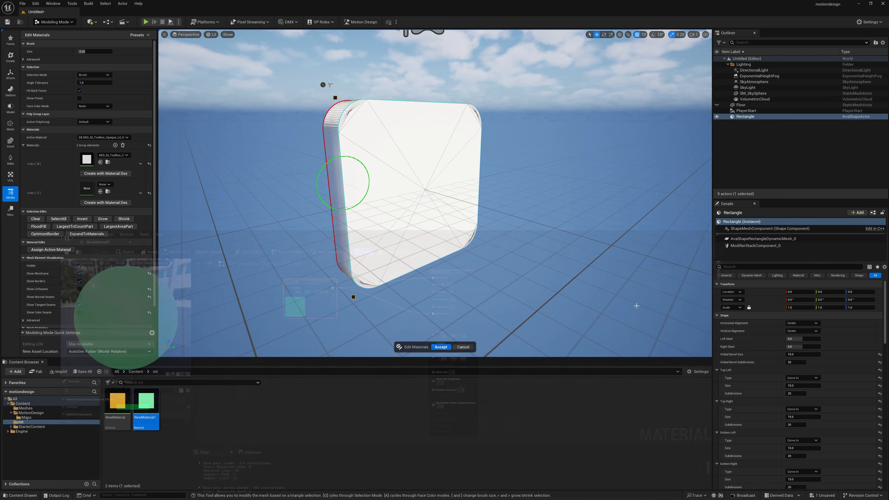
# - Assign NewMaterial to the rectangle's first material slot and NewMaterial1 to its second slot
pyautogui.moveTo(116, 404); pyautogui.dragTo(119, 167)
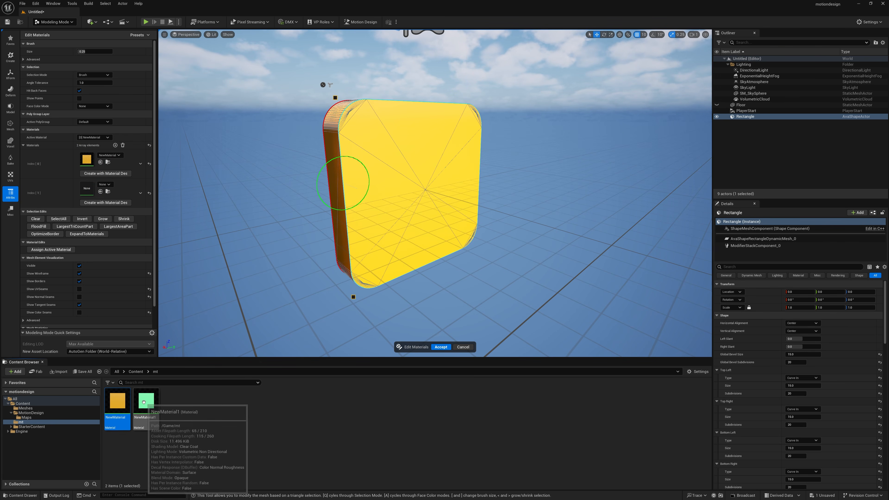
pyautogui.moveTo(139, 395); pyautogui.dragTo(86, 190)
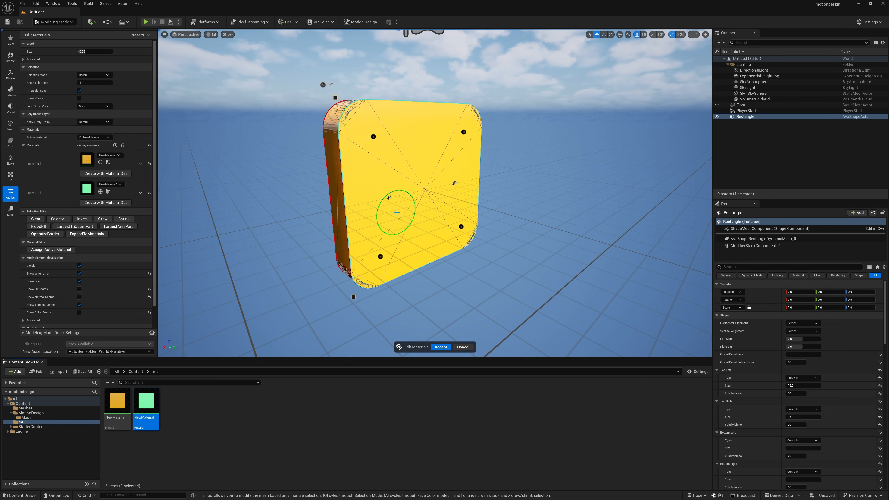
# - Brush-select all triangles of the rectangle's back face and undo the mistaken material assignment
pyautogui.moveTo(397, 213)
pyautogui.mouseDown(button='right')
pyautogui.moveTo(546, 207)
pyautogui.moveTo(417, 212)
pyautogui.moveTo(338, 193)
pyautogui.moveTo(389, 215)
pyautogui.mouseUp(button='right')
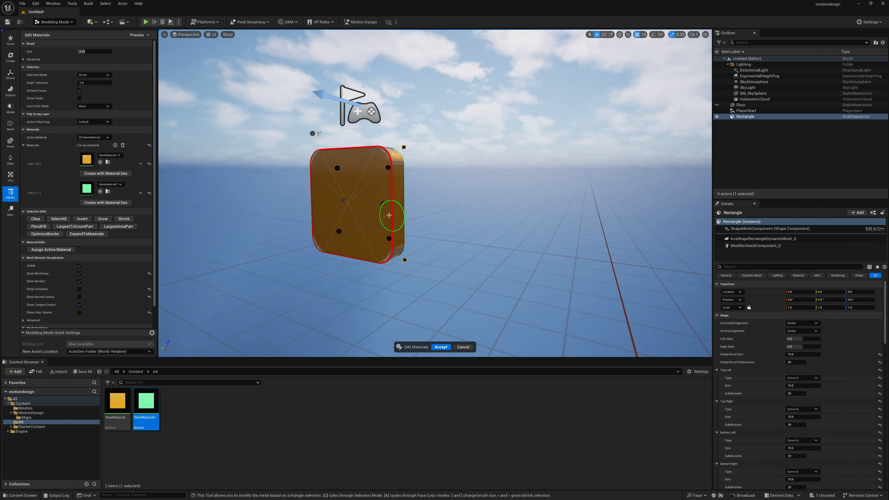
pyautogui.moveTo(331, 170)
pyautogui.mouseDown()
pyautogui.moveTo(339, 163)
pyautogui.moveTo(375, 182)
pyautogui.mouseUp()
pyautogui.moveTo(371, 217)
pyautogui.mouseDown()
pyautogui.moveTo(364, 231)
pyautogui.moveTo(325, 214)
pyautogui.mouseUp()
pyautogui.keyDown('ctrl'); pyautogui.moveTo(325, 177); pyautogui.dragTo(321, 168); pyautogui.keyUp('ctrl')
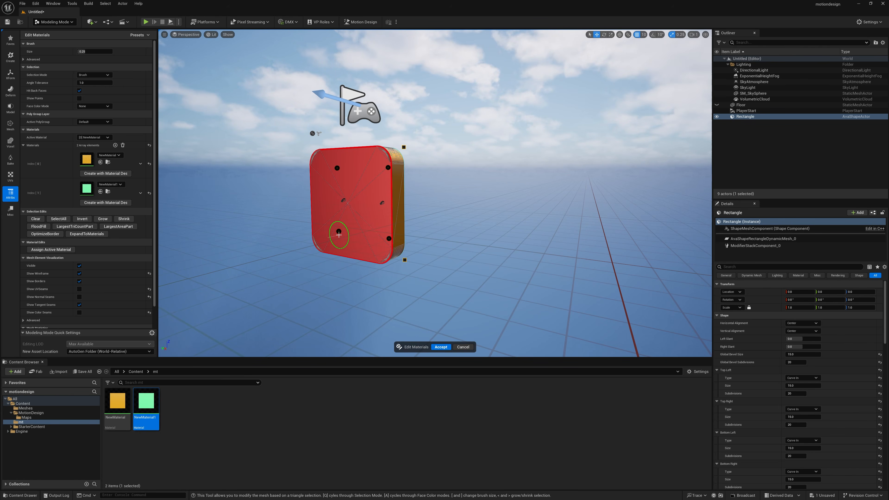
pyautogui.hotkey('ctrl', 'z')
# - Make NewMaterial1 the active material, assign it to the selected back face and accept the Edit Materials tool
pyautogui.click(94, 137)
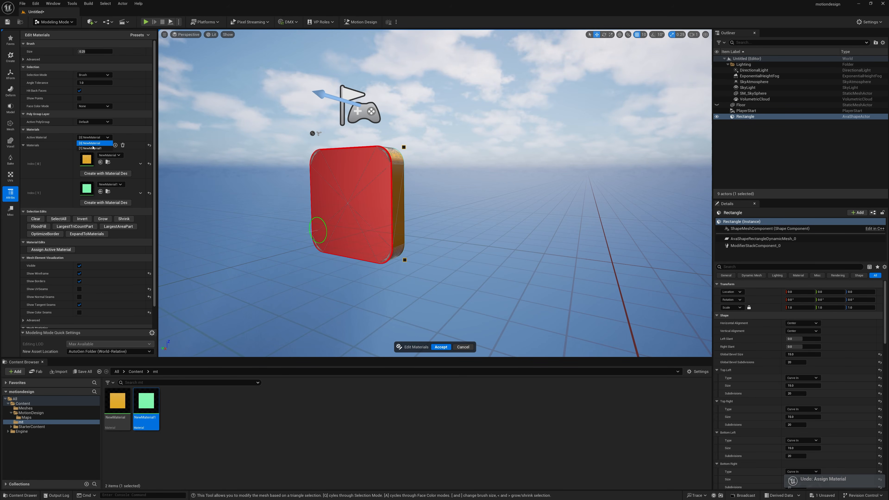
pyautogui.click(99, 149)
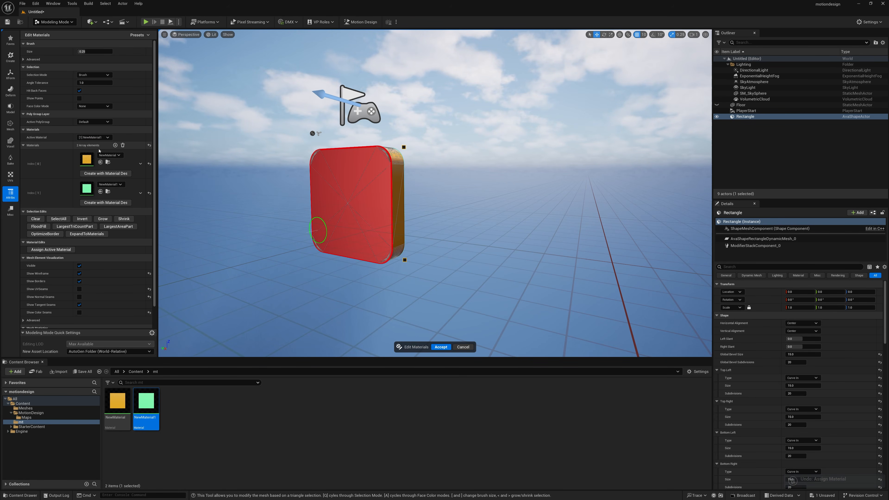
pyautogui.click(51, 250)
pyautogui.press('Return')
pyautogui.press('f')
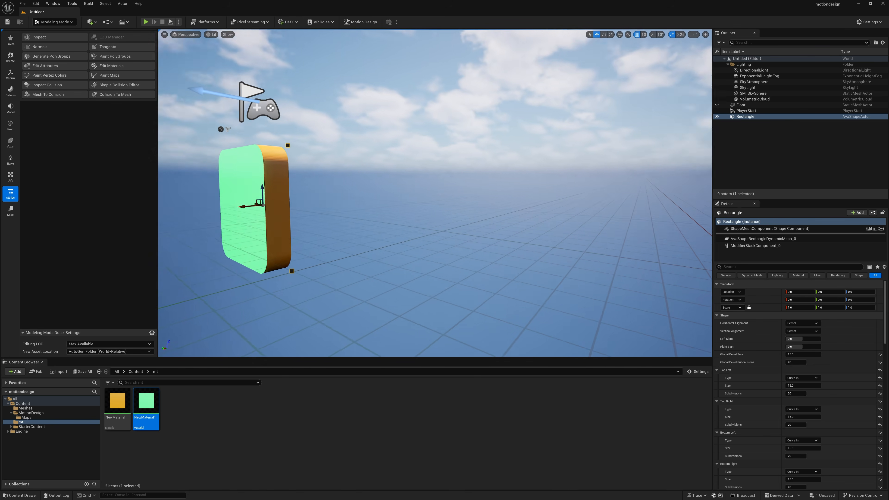
pyautogui.keyDown('alt'); pyautogui.moveTo(434, 193); pyautogui.dragTo(453, 266); pyautogui.keyUp('alt')
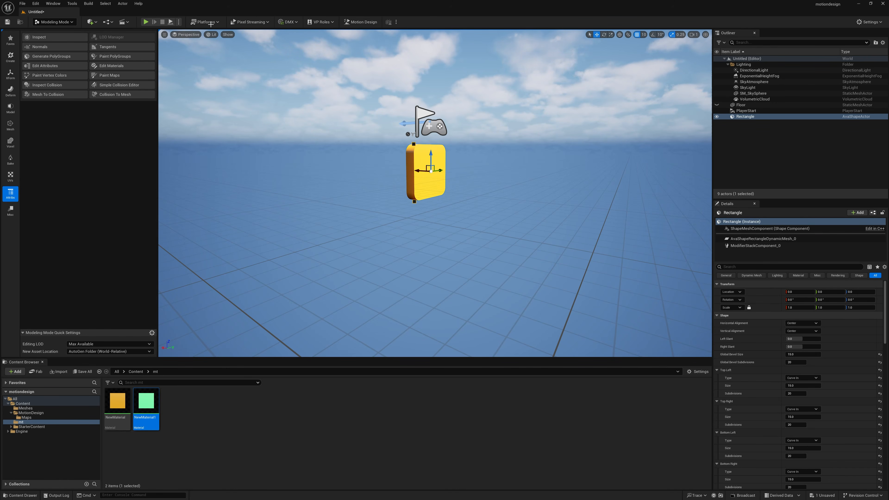
# - Save the level as motiondesign01 in the Content/MotionDesign/Maps folder
pyautogui.click(7, 22)
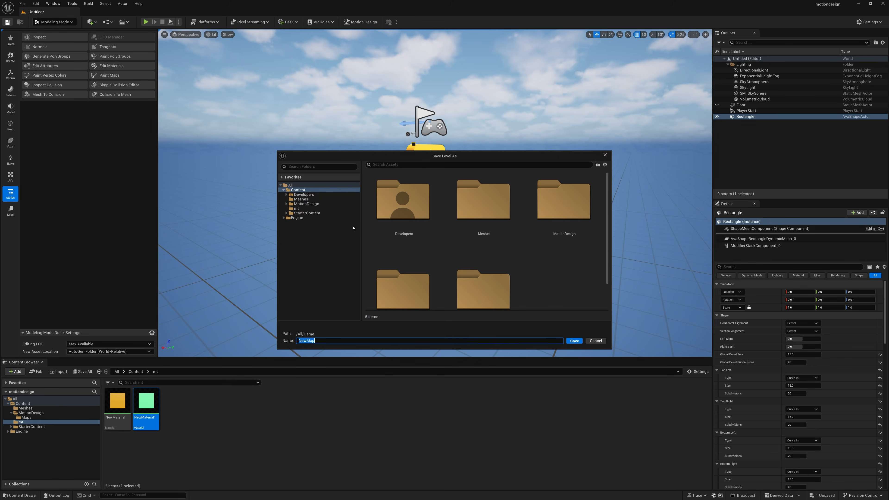
pyautogui.doubleClick(565, 209)
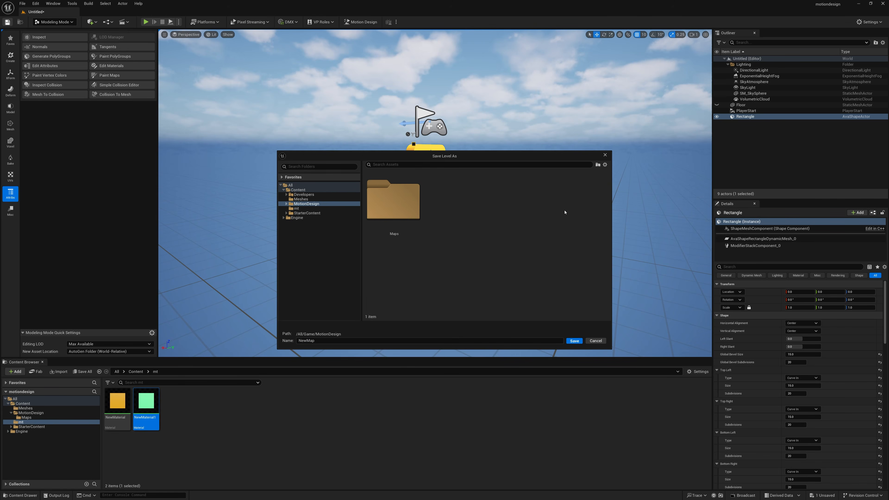
pyautogui.doubleClick(393, 201)
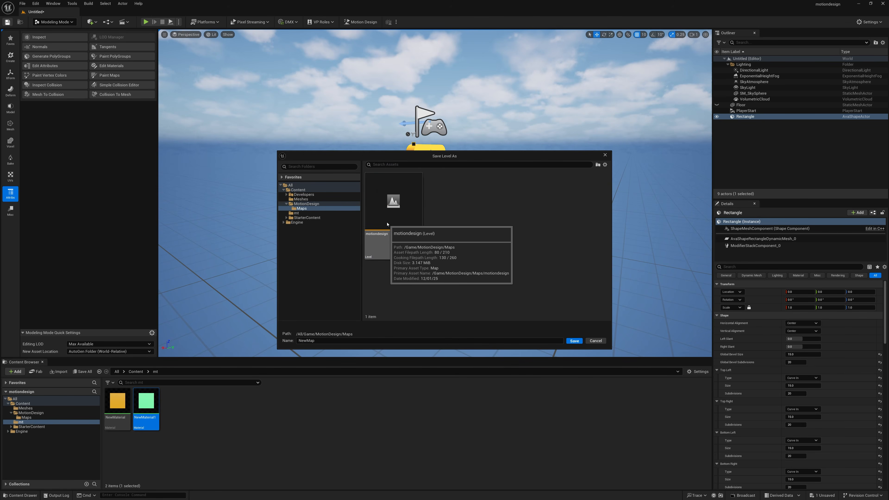
pyautogui.click(392, 246)
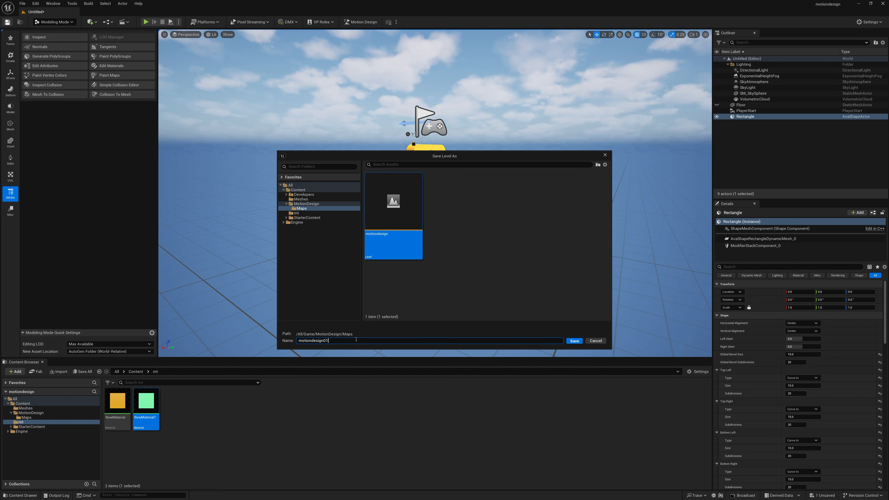
pyautogui.click(576, 342)
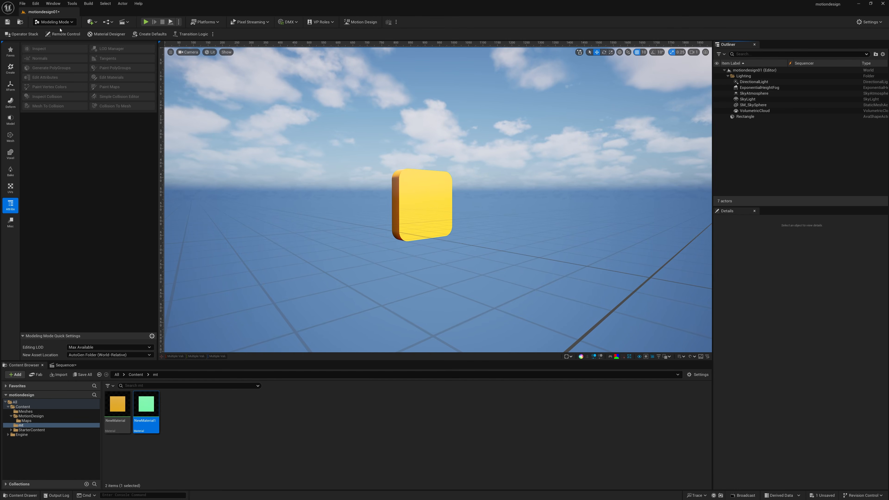
# - Switch the editor to Motion Design Mode and place a Cloner Actor in the scene near the rectangle
pyautogui.click(56, 22)
pyautogui.click(58, 84)
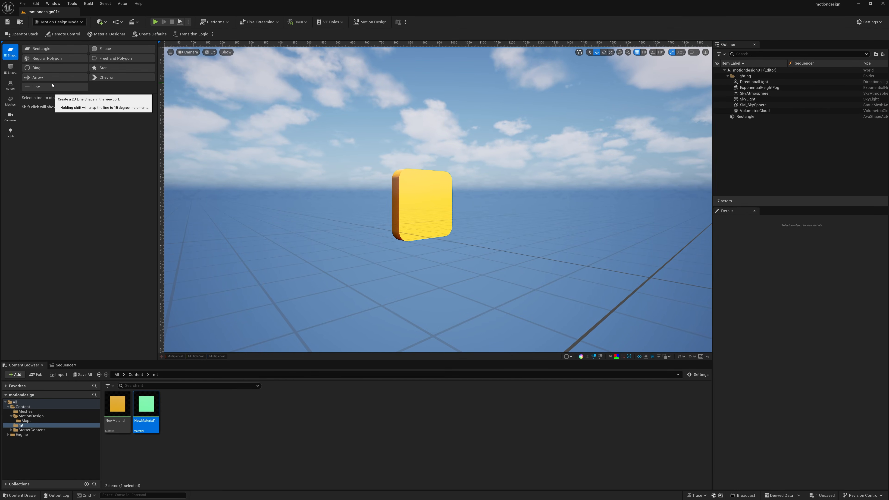
pyautogui.click(11, 87)
pyautogui.moveTo(45, 62); pyautogui.dragTo(415, 243)
pyautogui.moveTo(428, 260)
pyautogui.mouseDown(button='right')
pyautogui.moveTo(451, 277)
pyautogui.moveTo(455, 261)
pyautogui.mouseUp(button='right')
pyautogui.press('s')
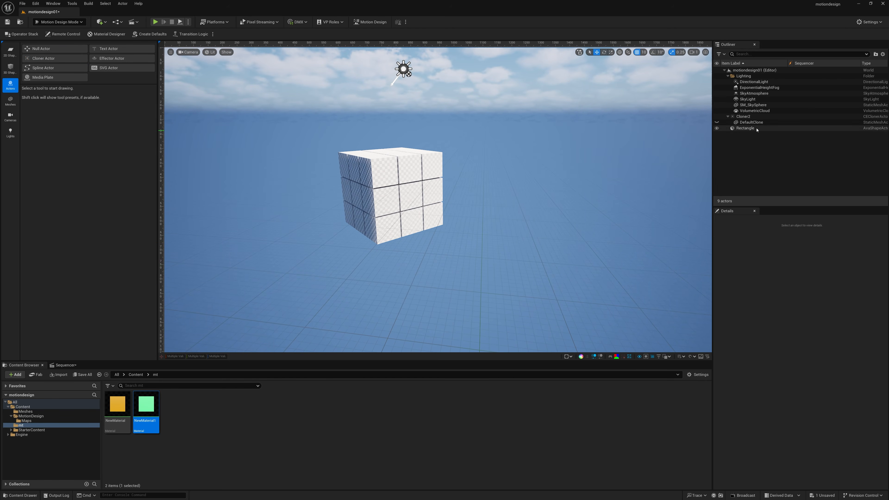
# - Set the new cloner's location to 0, 0, 0
pyautogui.click(749, 117)
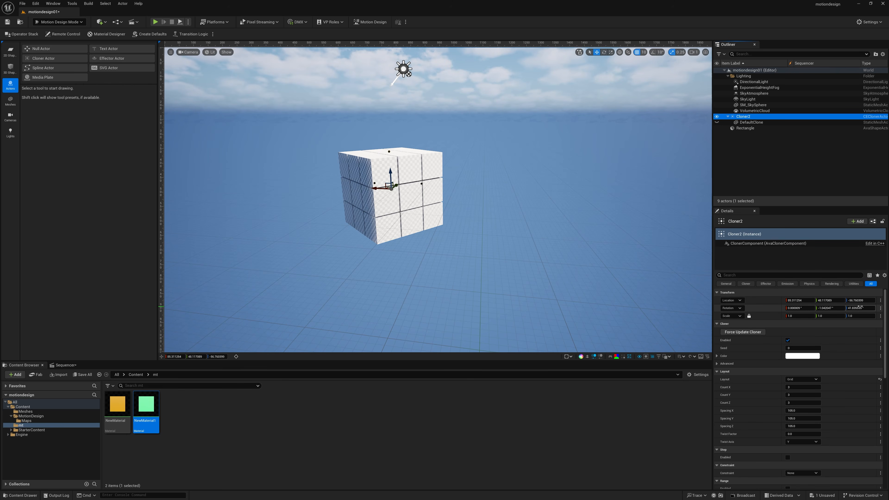
pyautogui.click(802, 300)
pyautogui.press('Tab')
pyautogui.write('0')
pyautogui.press('Tab')
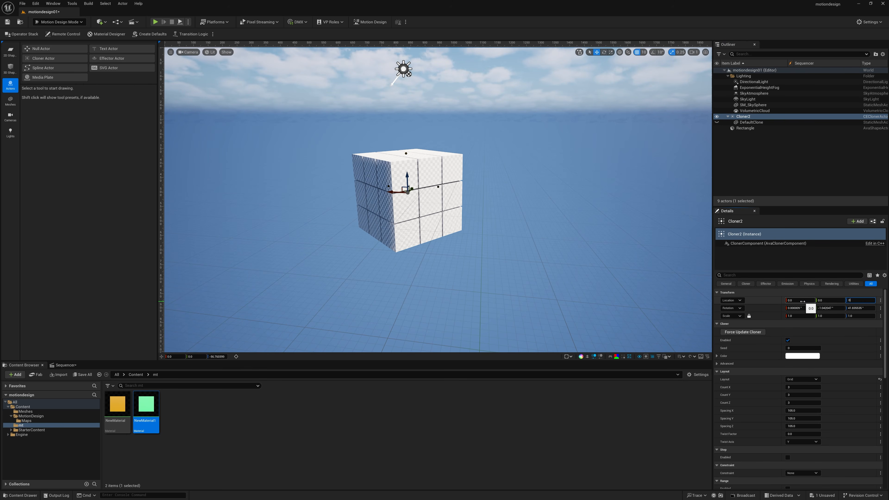
pyautogui.write('0')
pyautogui.press('Return')
# - Set the cloner's rotation to 0° on all three axes
pyautogui.click(798, 308)
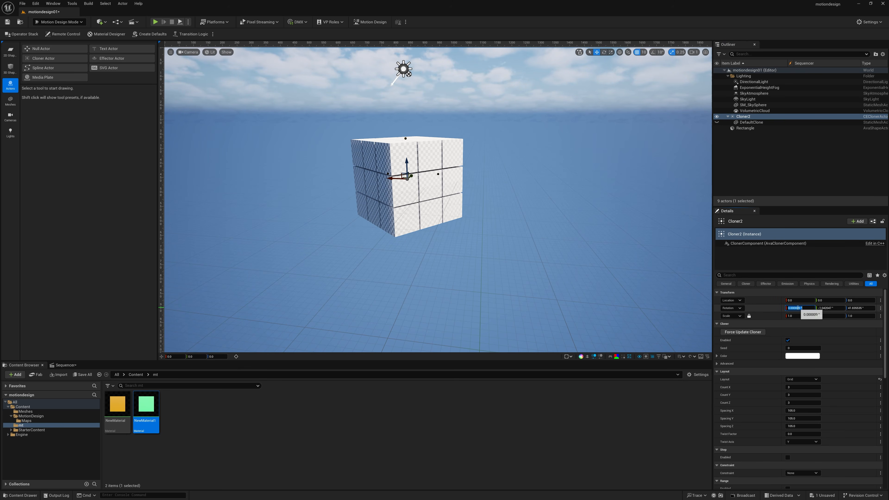
pyautogui.write('0')
pyautogui.press('Tab')
pyautogui.write('0')
pyautogui.press('Tab')
pyautogui.press('Return')
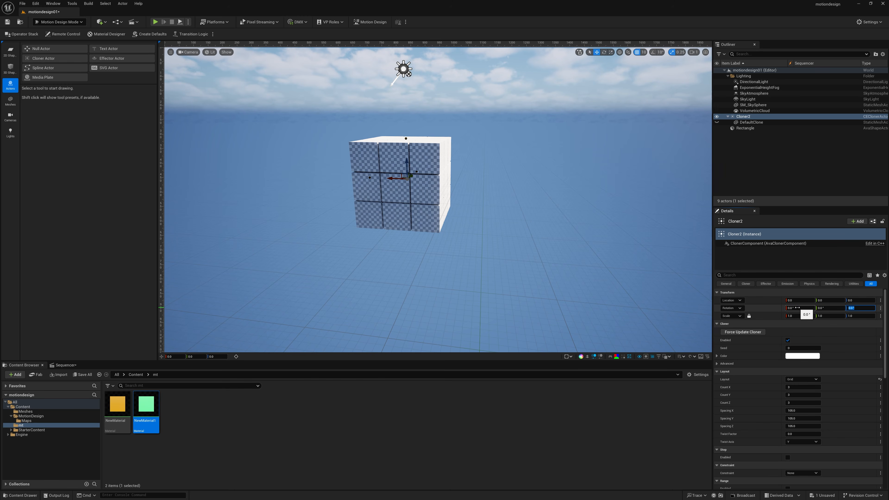
# - Parent the rectangle to the cloner in the Outliner so it is used as a clone source
pyautogui.press('d')
pyautogui.moveTo(372, 204)
pyautogui.mouseDown(button='right')
pyautogui.moveTo(326, 204)
pyautogui.moveTo(483, 174)
pyautogui.mouseUp(button='right')
pyautogui.press('w')
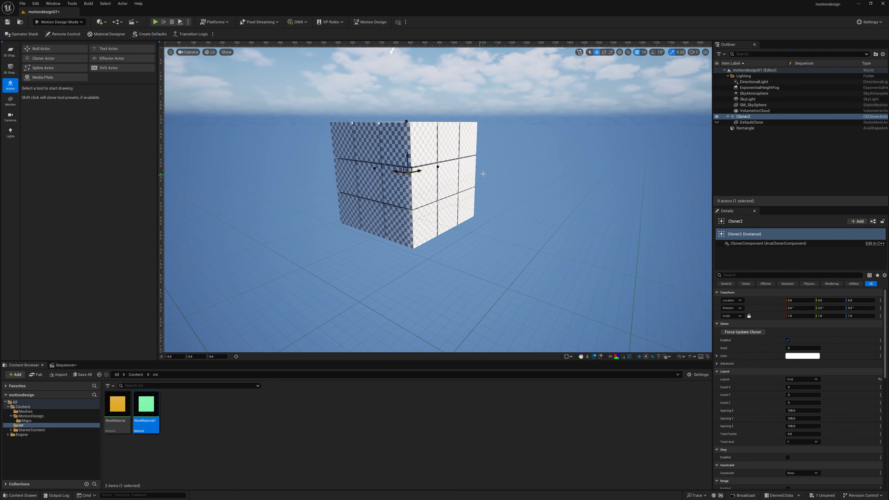
pyautogui.click(747, 129)
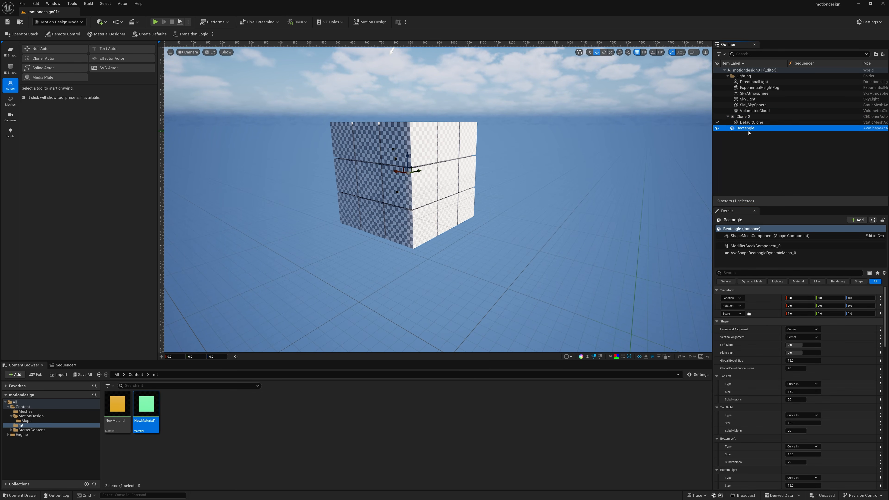
pyautogui.moveTo(748, 130); pyautogui.dragTo(749, 118)
# - Delete the DefaultClone cube from the cloner, despite its being referenced
pyautogui.moveTo(466, 140); pyautogui.dragTo(462, 116, button='right')
pyautogui.press('w')
pyautogui.press('f')
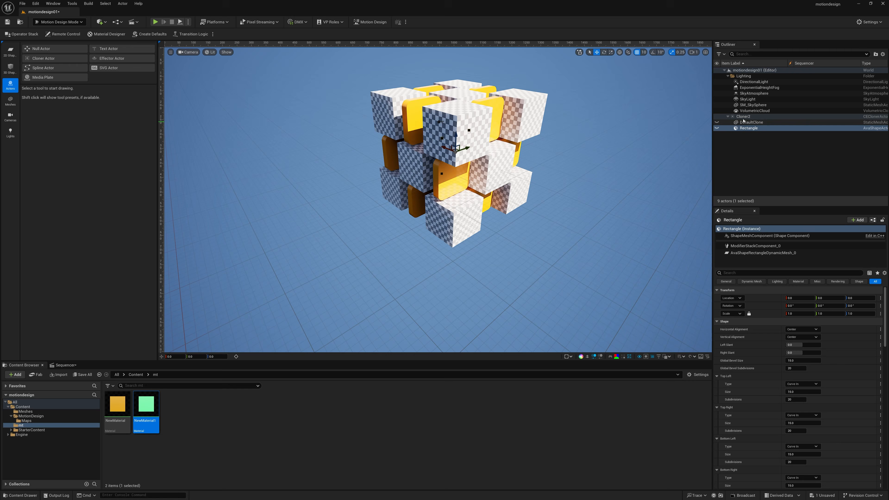
pyautogui.click(751, 122)
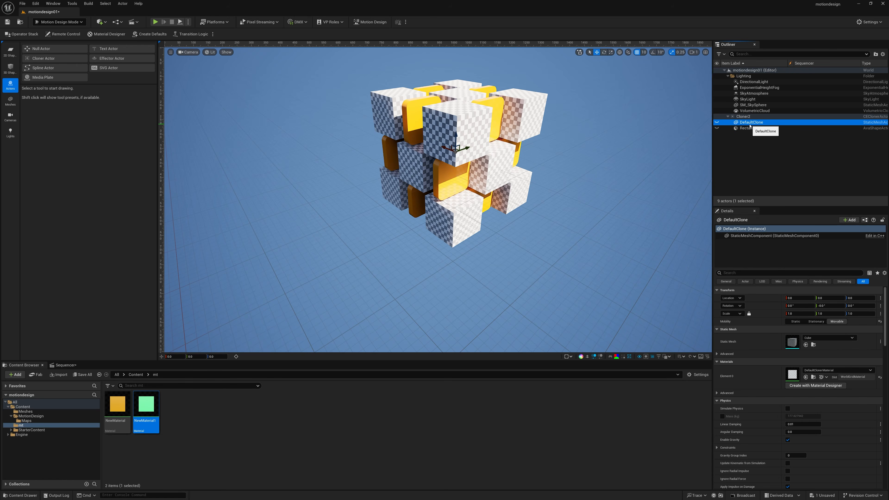
pyautogui.press('Delete')
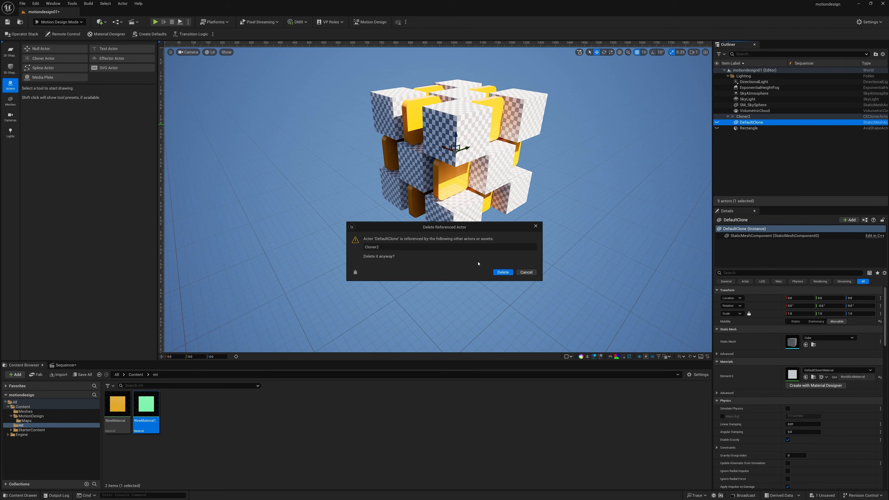
pyautogui.click(504, 273)
# - Try a Y rotation of 90° on the cloner and settle on -90° to lay the tiles flat
pyautogui.moveTo(468, 182); pyautogui.dragTo(490, 169, button='right')
pyautogui.moveTo(490, 169)
pyautogui.keyDown('alt'); pyautogui.mouseDown()
pyautogui.moveTo(515, 170)
pyautogui.moveTo(490, 169)
pyautogui.mouseUp(); pyautogui.keyUp('alt')
pyautogui.click(747, 117)
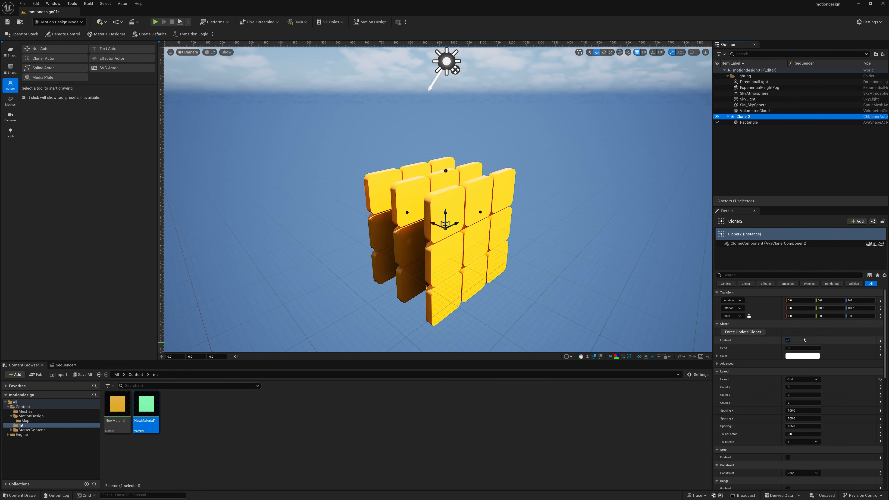
pyautogui.click(828, 309)
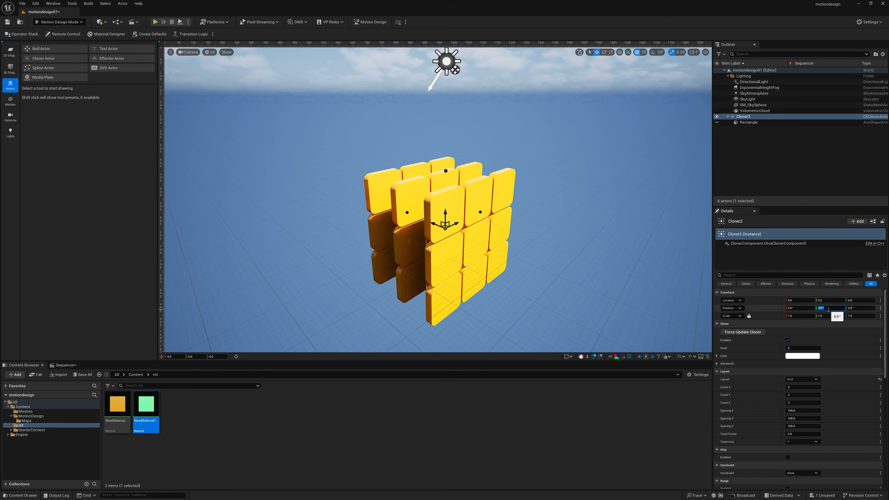
pyautogui.write('90')
pyautogui.press('Return')
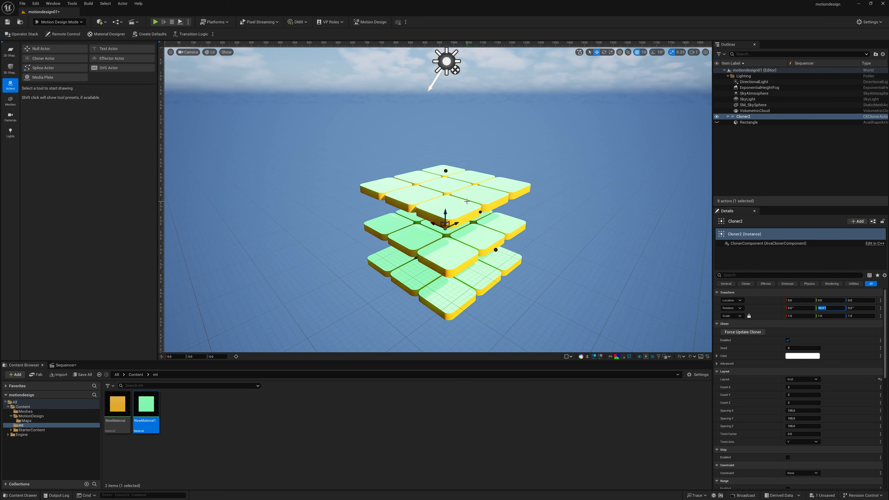
pyautogui.write('-90')
pyautogui.press('Return')
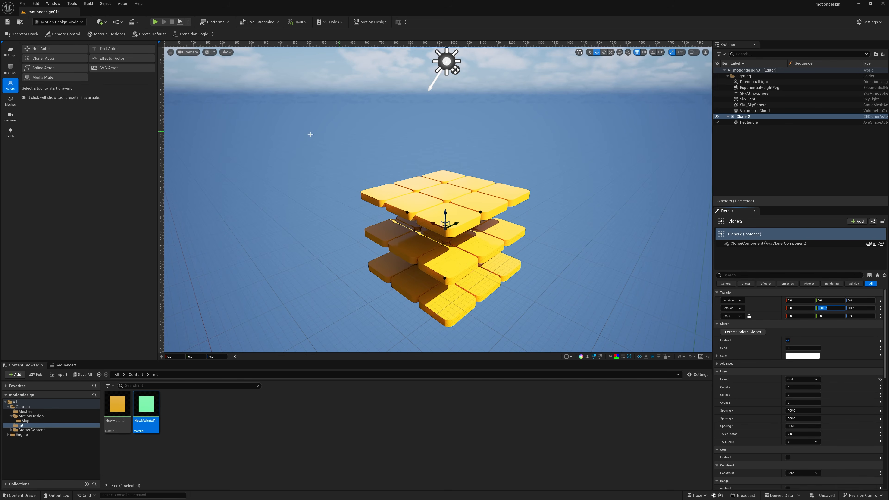
# - Reduce the cloner's grid to a single layer along X and set Count Y and Count Z to 30
pyautogui.scroll(-1, 753, 382)
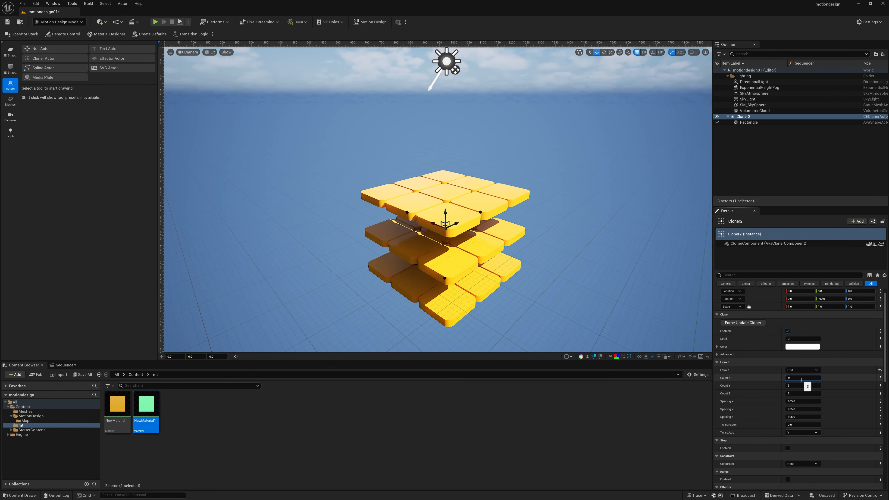
pyautogui.press('Return')
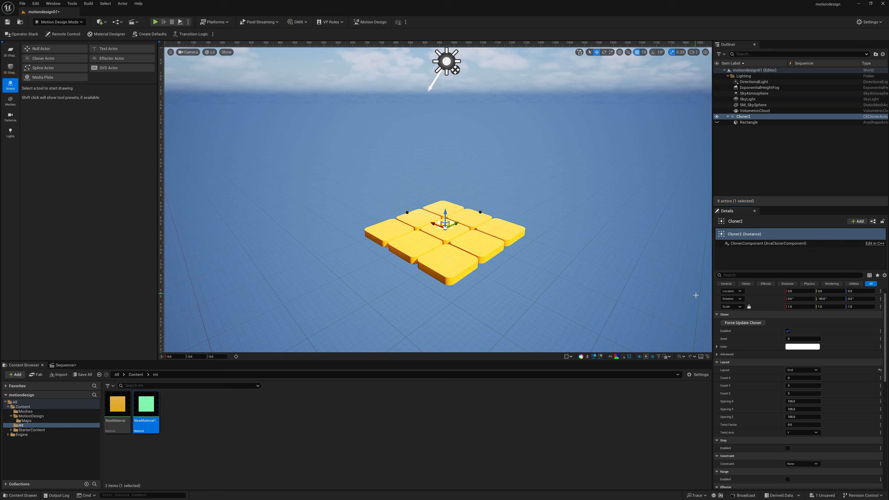
pyautogui.click(790, 385)
pyautogui.write('30')
pyautogui.press('Return')
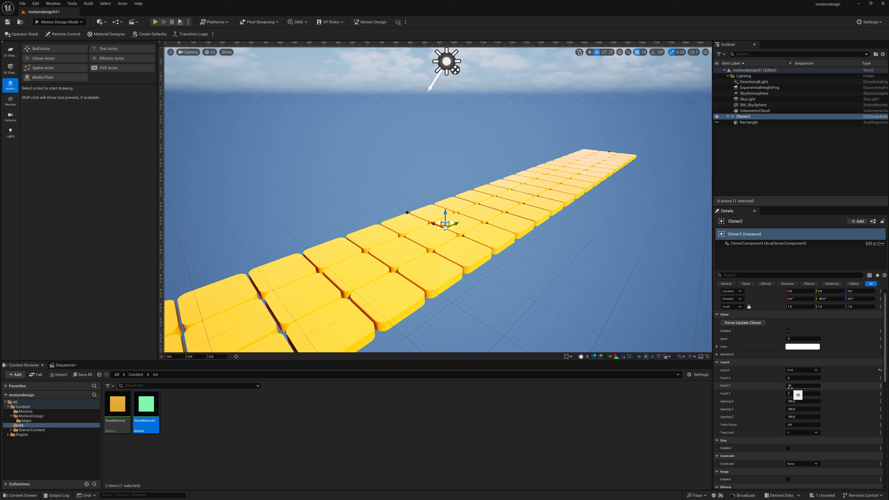
pyautogui.click(814, 394)
pyautogui.write('30')
pyautogui.press('Return')
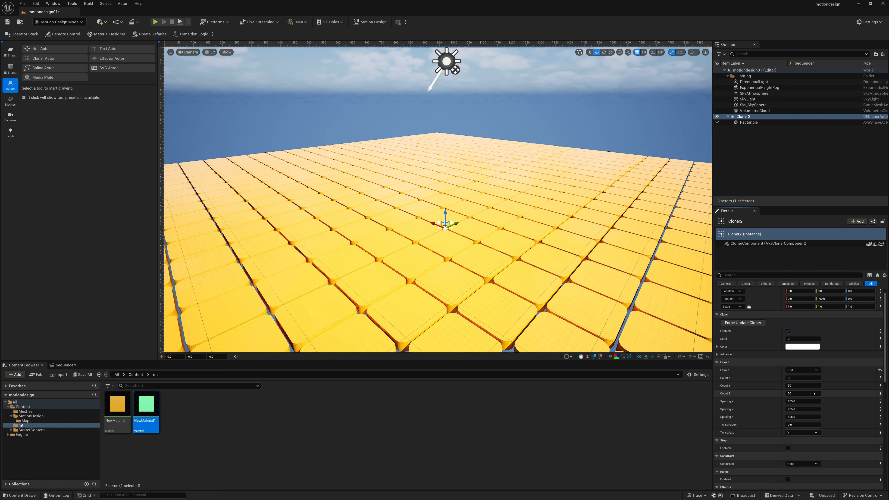
# - Set the cloner's Spacing Y and Spacing Z to 102 to leave narrow gaps between the tiles
pyautogui.moveTo(473, 287); pyautogui.dragTo(476, 347, button='right')
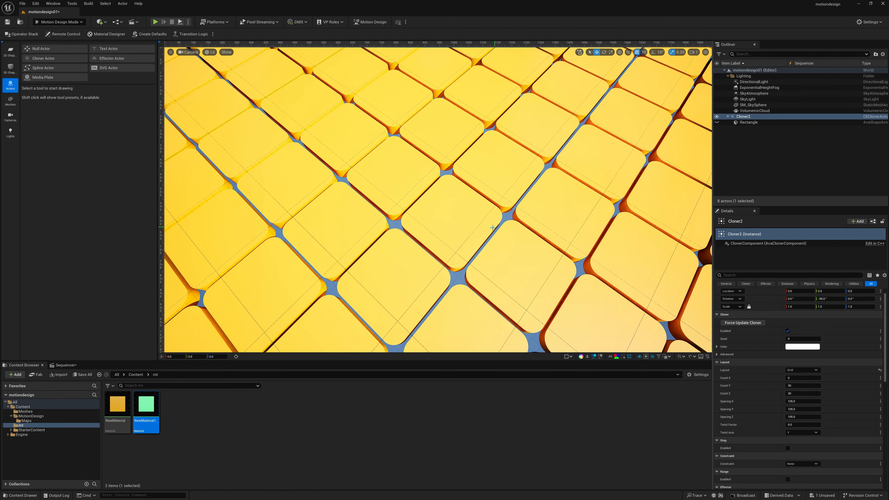
pyautogui.moveTo(792, 410); pyautogui.dragTo(784, 409)
pyautogui.click(795, 410)
pyautogui.write('10')
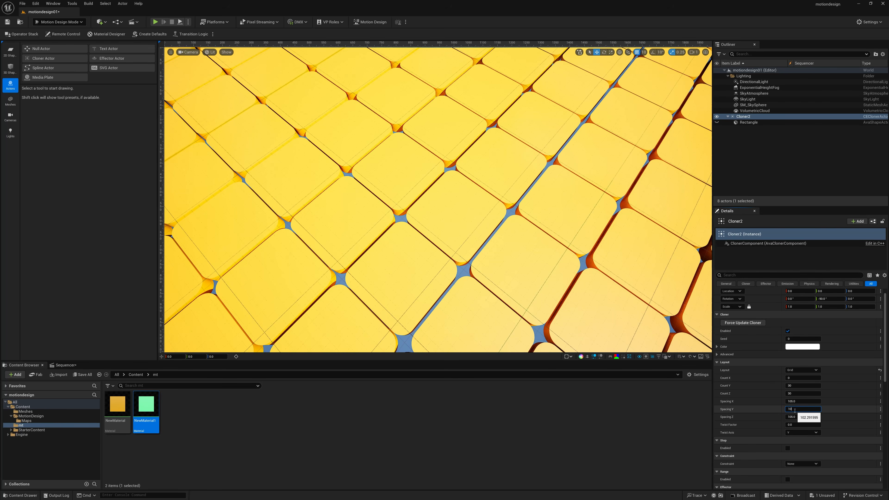
pyautogui.write('1')
pyautogui.press('Return')
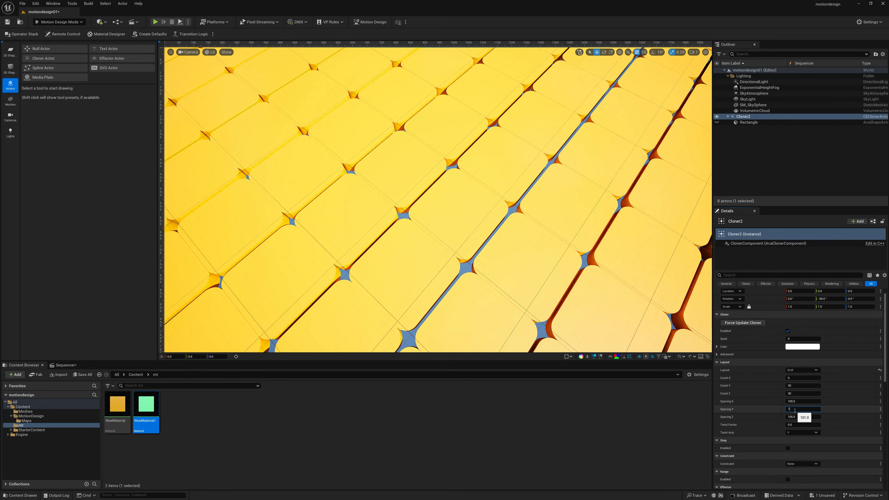
pyautogui.press('Return')
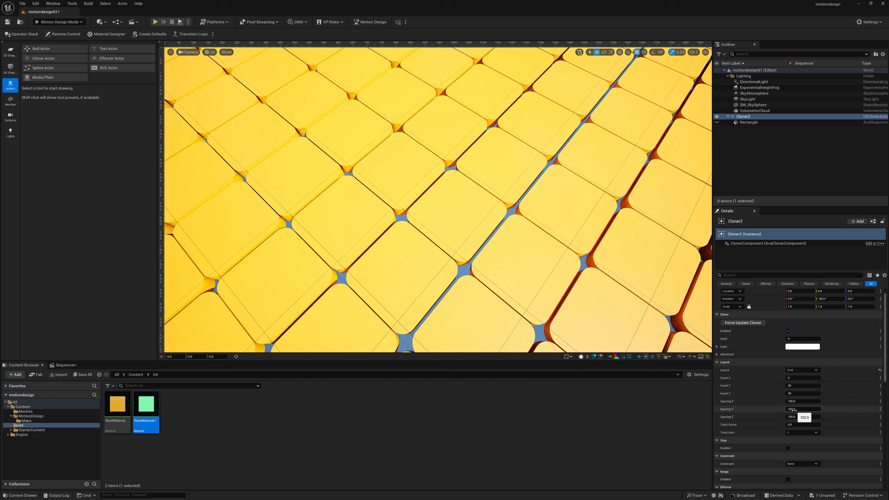
pyautogui.click(796, 418)
pyautogui.write('102')
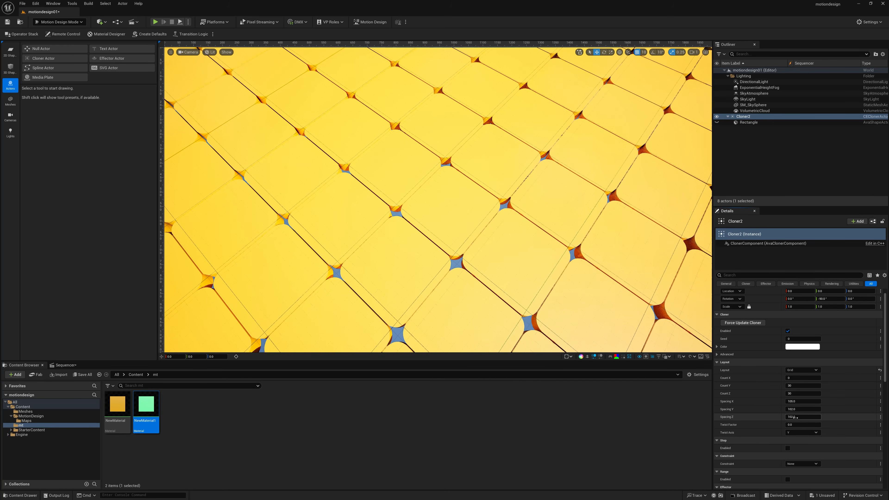
pyautogui.press('Return')
# - Create a new effector linked to the cloner
pyautogui.moveTo(468, 289)
pyautogui.mouseDown(button='right')
pyautogui.moveTo(485, 295)
pyautogui.moveTo(458, 279)
pyautogui.mouseUp(button='right')
pyautogui.moveTo(458, 280); pyautogui.dragTo(448, 260, button='middle')
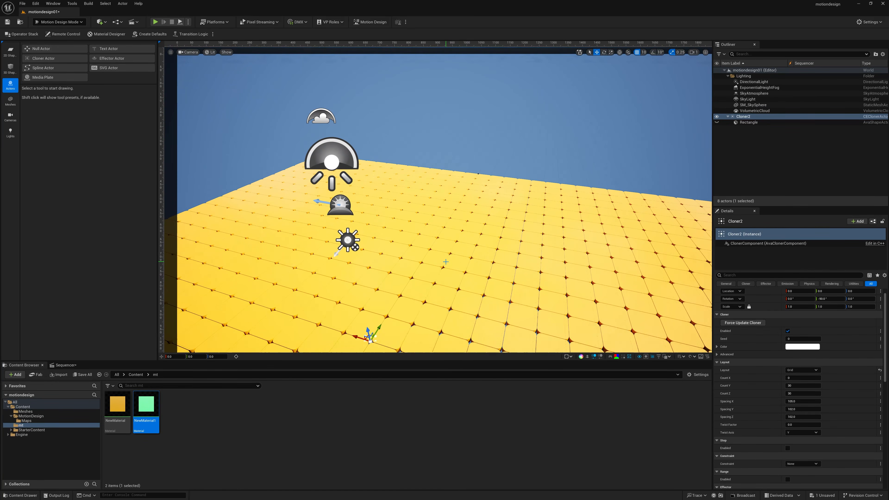
pyautogui.scroll(-2, 448, 260)
pyautogui.moveTo(448, 260); pyautogui.dragTo(503, 290, button='right')
pyautogui.press('w')
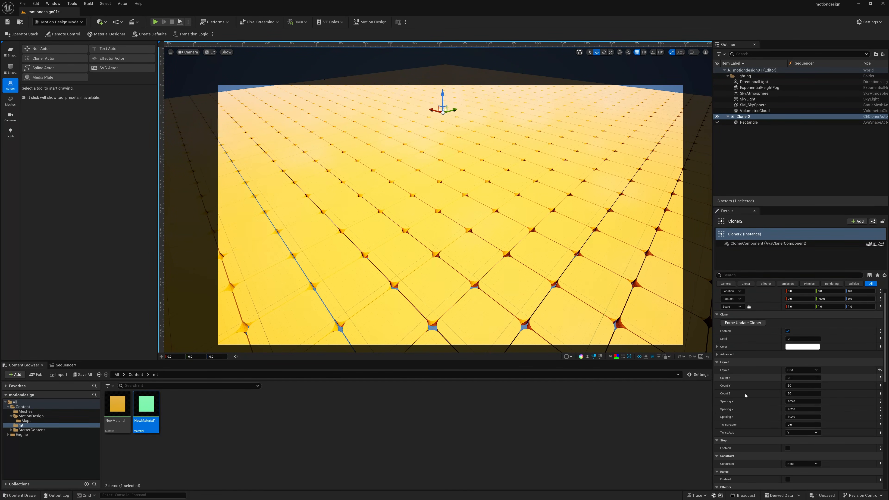
pyautogui.scroll(-3, 746, 407)
pyautogui.scroll(-3, 746, 407)
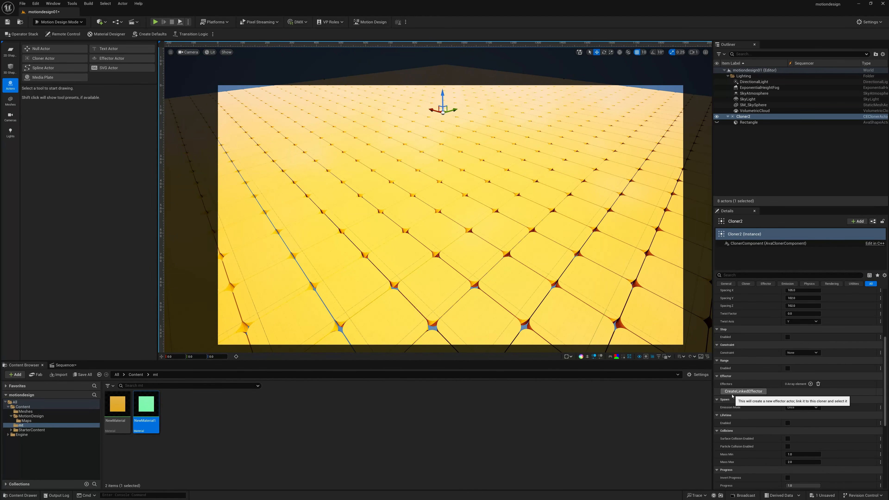
pyautogui.scroll(1, 751, 402)
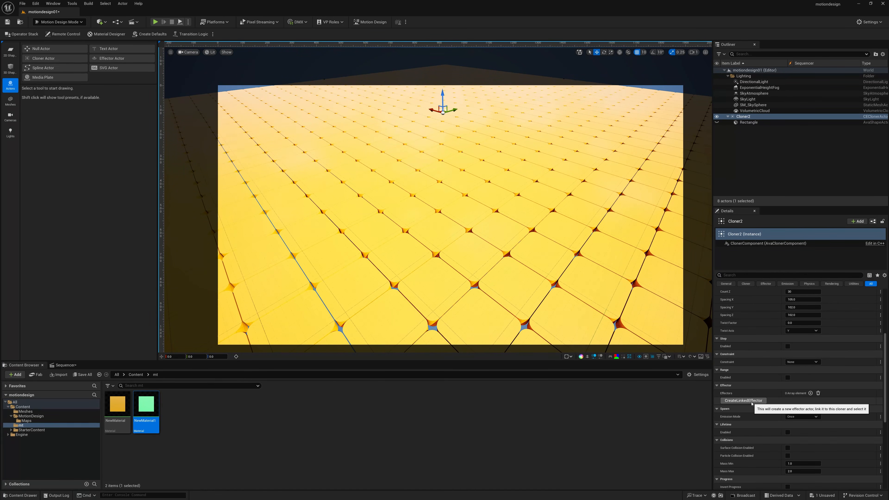
pyautogui.click(746, 400)
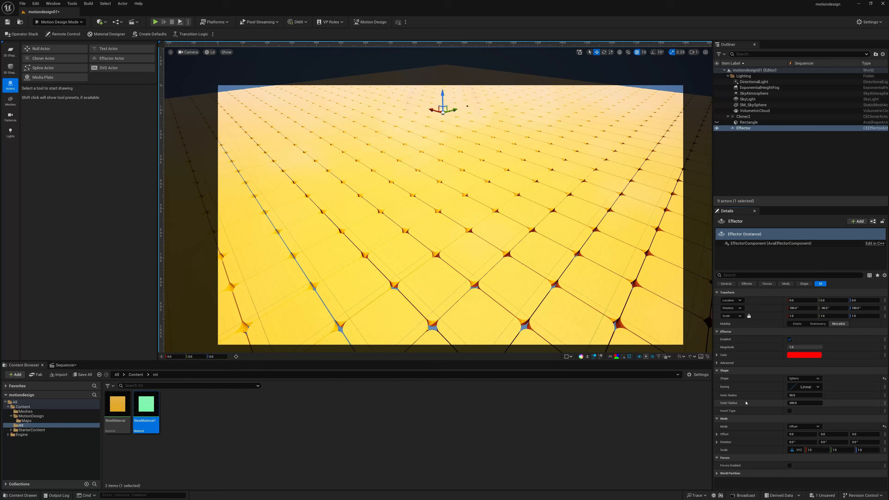
# - Try Y and X offsets on the effector and move it along the grid, undoing each change
pyautogui.moveTo(448, 213); pyautogui.dragTo(478, 200, button='right')
pyautogui.press('s')
pyautogui.press('w')
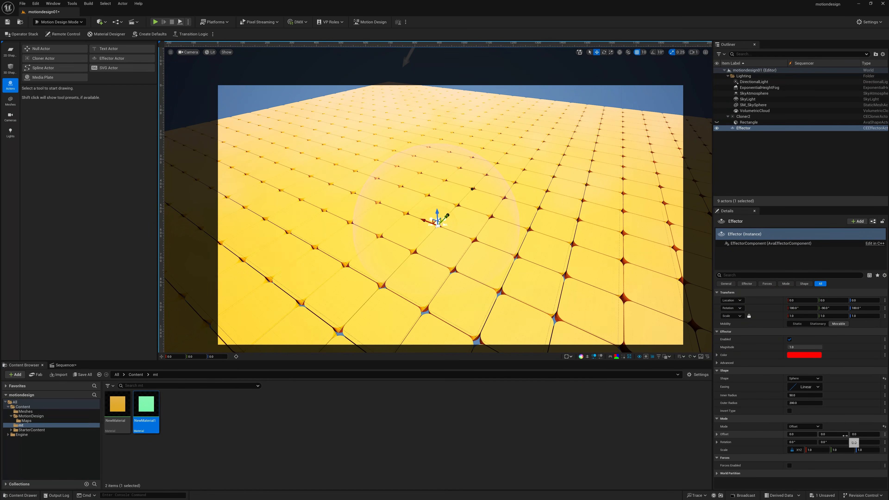
pyautogui.moveTo(833, 435)
pyautogui.mouseDown()
pyautogui.moveTo(847, 434)
pyautogui.moveTo(819, 435)
pyautogui.mouseUp()
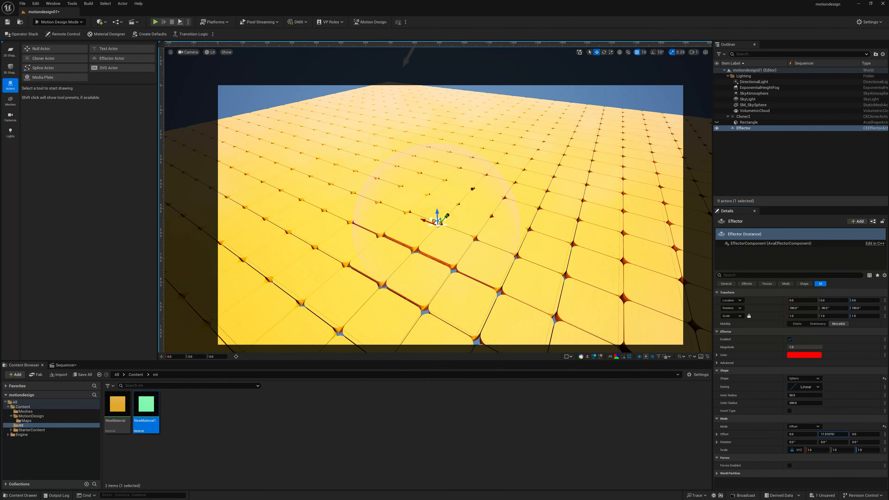
pyautogui.hotkey('ctrl', 'z')
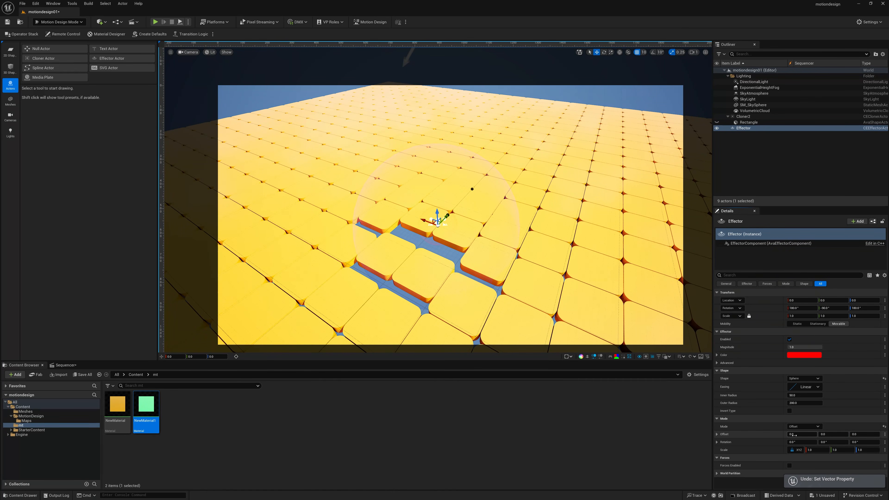
pyautogui.moveTo(802, 435); pyautogui.dragTo(792, 434)
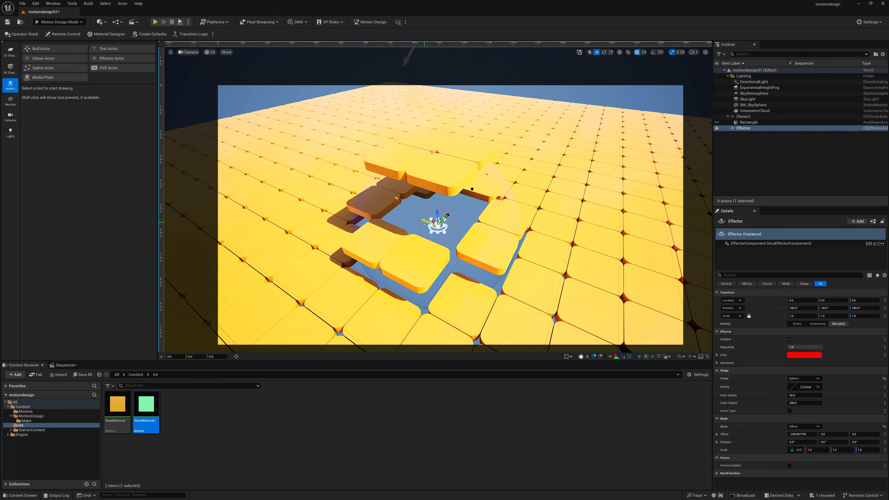
pyautogui.moveTo(424, 222); pyautogui.dragTo(444, 241)
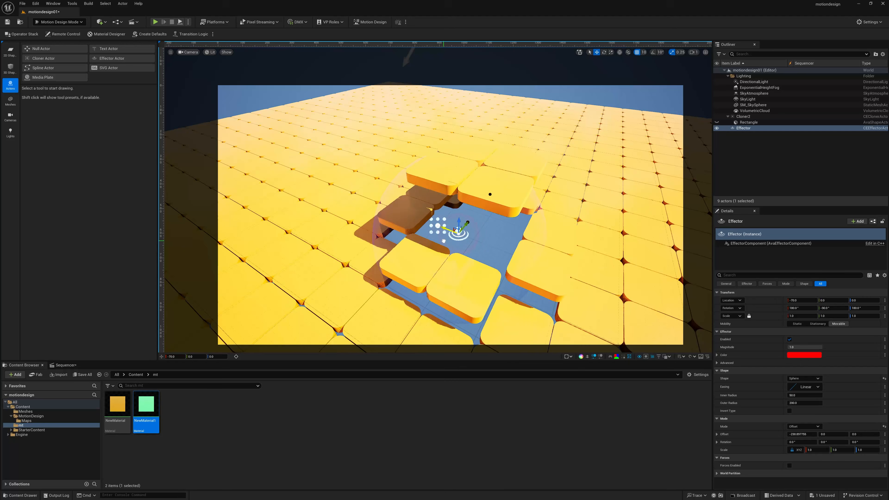
pyautogui.hotkey('ctrl', 'z')
pyautogui.hotkey('ctrl', 'z')
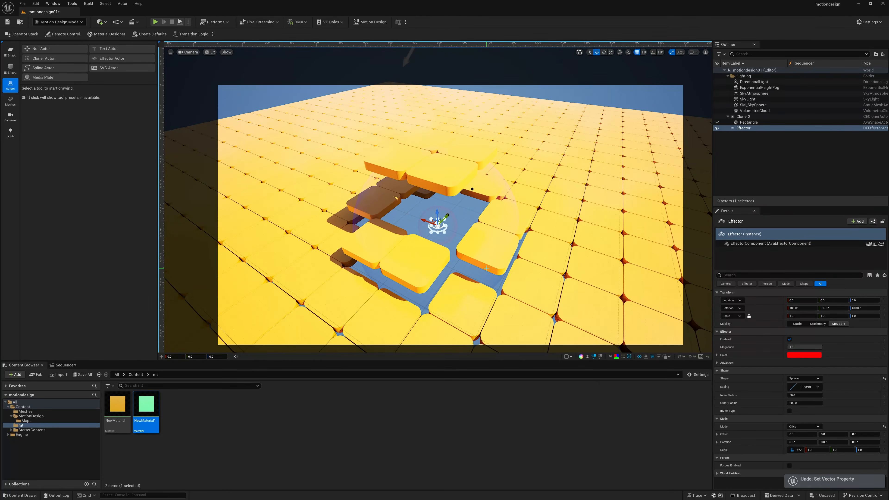
pyautogui.hotkey('ctrl', 'z')
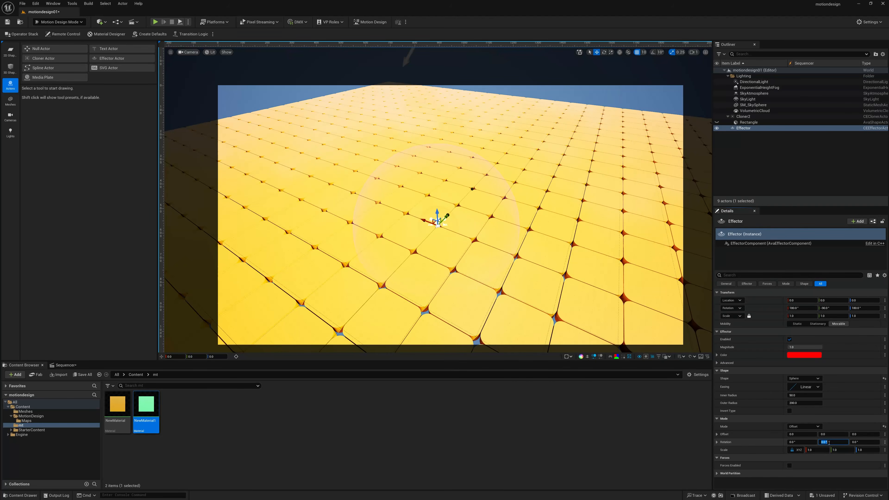
# - Set the effector's mode Rotation Y to 180° and scale the effector up uniformly to 3.5
pyautogui.click(829, 443)
pyautogui.write('180')
pyautogui.press('Return')
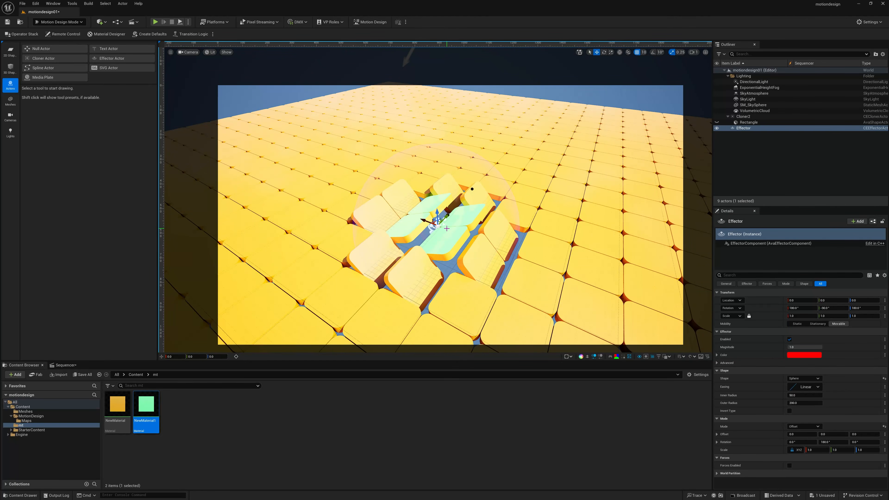
pyautogui.press('r')
pyautogui.moveTo(438, 226)
pyautogui.mouseDown()
pyautogui.moveTo(459, 226)
pyautogui.moveTo(351, 226)
pyautogui.moveTo(450, 230)
pyautogui.mouseUp()
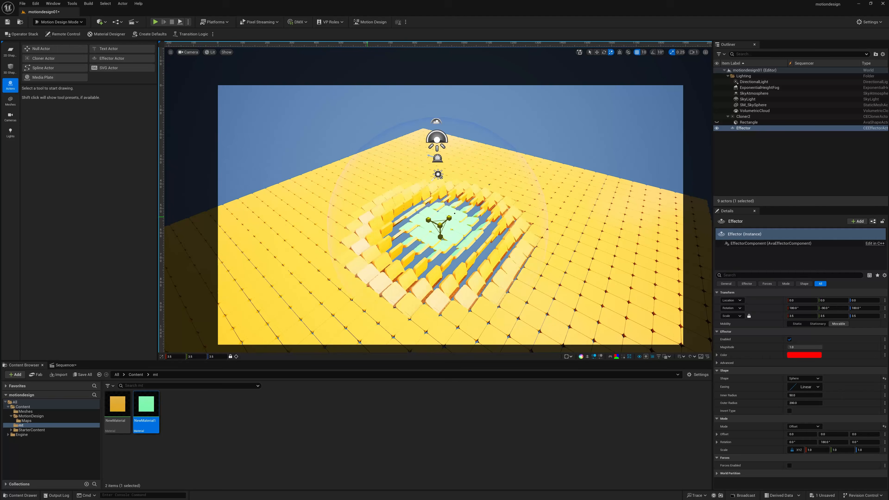
pyautogui.moveTo(370, 227)
pyautogui.mouseDown()
pyautogui.moveTo(318, 226)
pyautogui.moveTo(405, 228)
pyautogui.moveTo(338, 216)
pyautogui.moveTo(395, 219)
pyautogui.moveTo(295, 213)
pyautogui.moveTo(377, 217)
pyautogui.mouseUp()
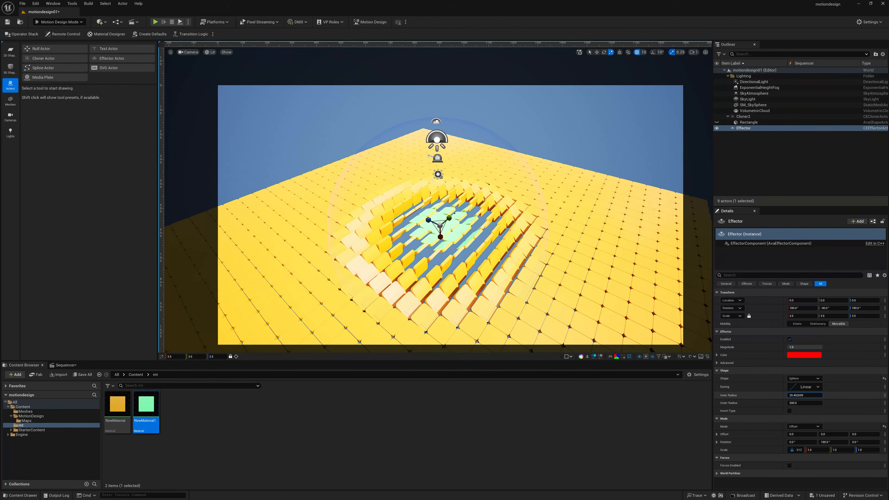
# - Tighten the effector's falloff to an inner radius of about 79 and an outer radius of about 112, testing it by rescaling the effector
pyautogui.moveTo(805, 395)
pyautogui.mouseDown()
pyautogui.moveTo(820, 395)
pyautogui.moveTo(798, 404)
pyautogui.mouseUp()
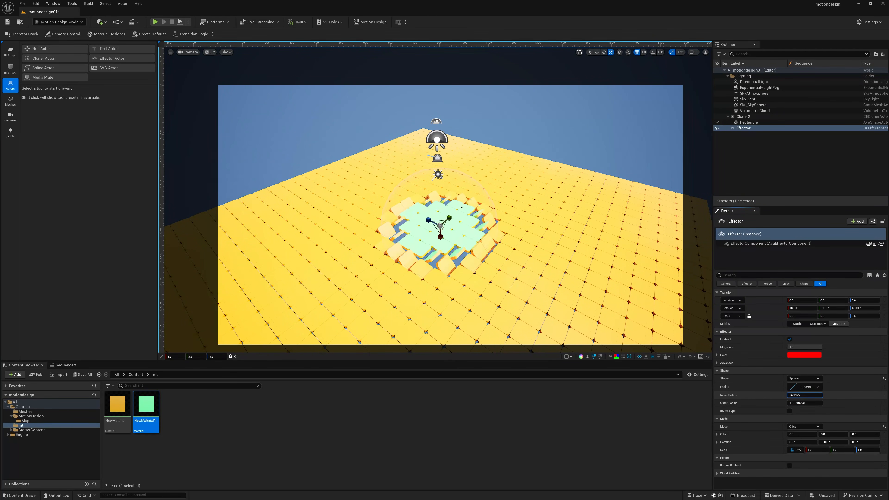
pyautogui.moveTo(801, 395); pyautogui.dragTo(804, 403)
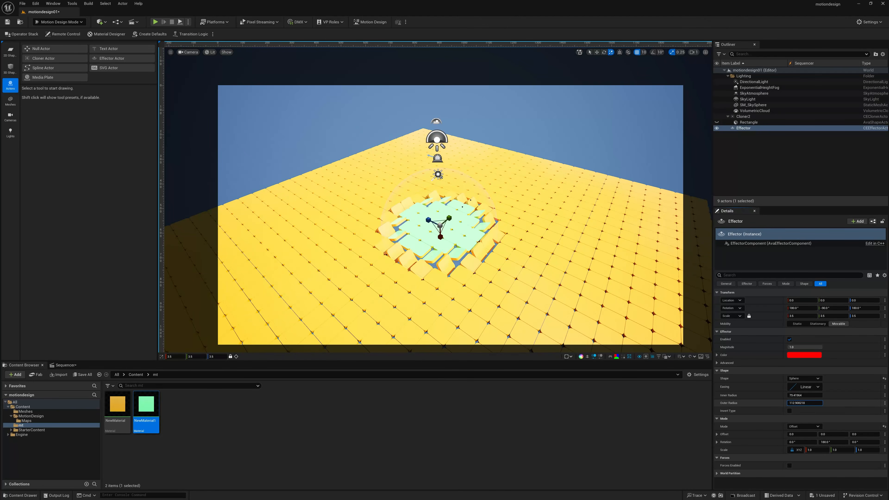
pyautogui.moveTo(804, 403); pyautogui.dragTo(806, 403)
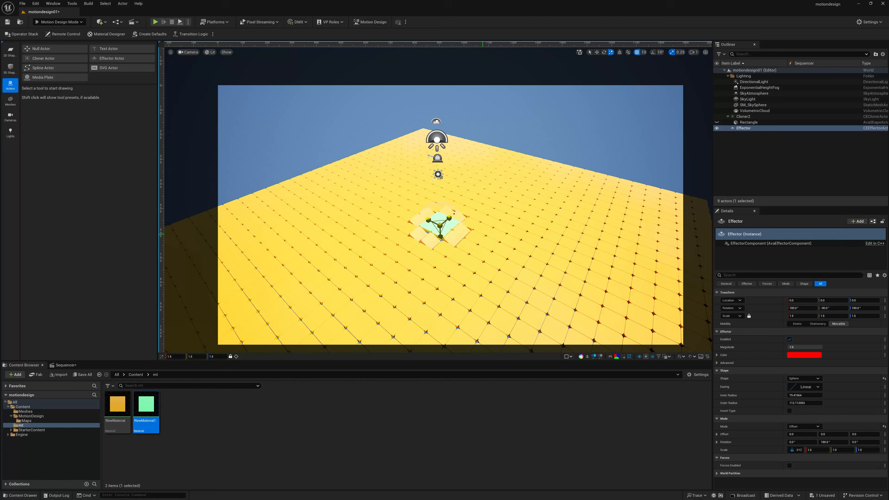
pyautogui.moveTo(409, 208)
pyautogui.mouseDown()
pyautogui.moveTo(391, 172)
pyautogui.moveTo(421, 218)
pyautogui.mouseUp()
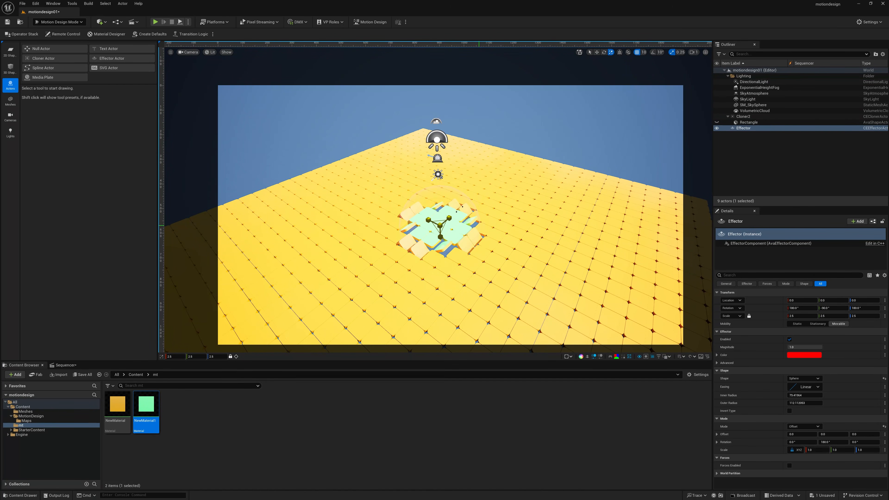
# - Change the effector's easing to In Out Circ and scale the effector uniformly to 4.5 to check the tile flip
pyautogui.click(806, 387)
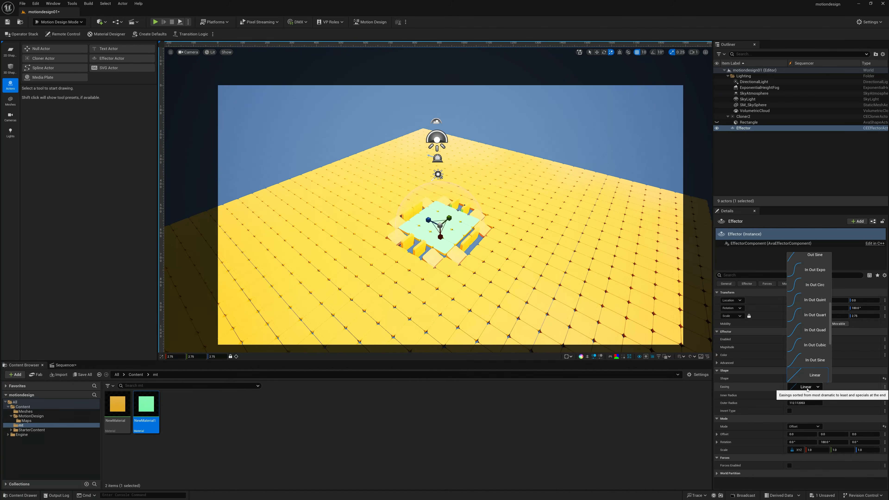
pyautogui.click(811, 286)
pyautogui.moveTo(441, 226); pyautogui.dragTo(518, 221)
pyautogui.moveTo(518, 221); pyautogui.dragTo(521, 222)
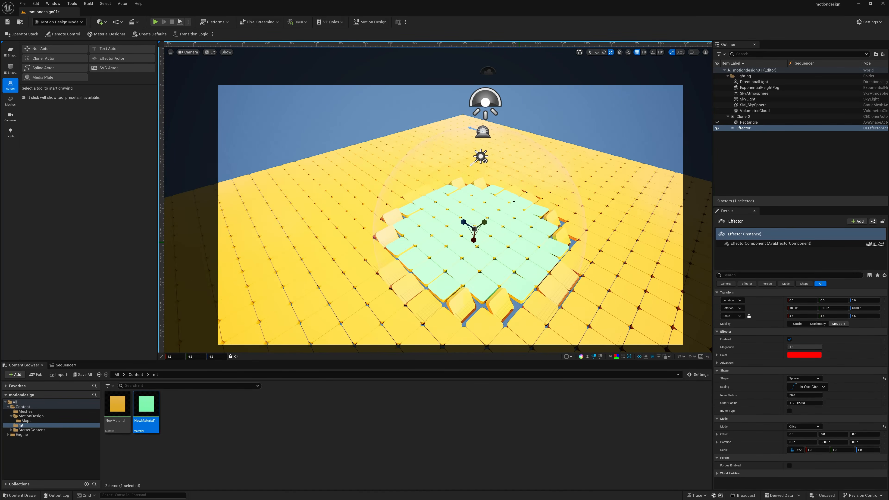
pyautogui.moveTo(505, 242)
pyautogui.mouseDown(button='right')
pyautogui.moveTo(534, 244)
pyautogui.moveTo(513, 249)
pyautogui.mouseUp(button='right')
pyautogui.press('s')
pyautogui.press('w')
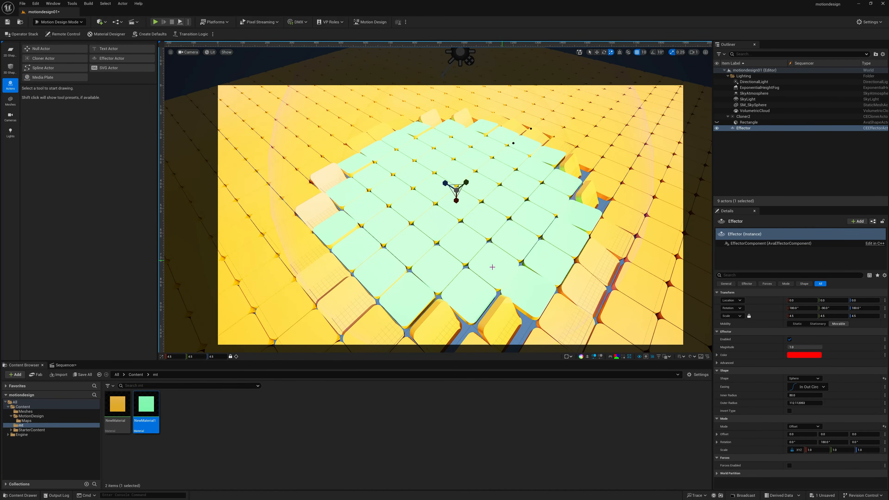
# - Create a new material with the default name in the mt folder and open its graph
pyautogui.click(217, 407)
pyautogui.rightClick(210, 413)
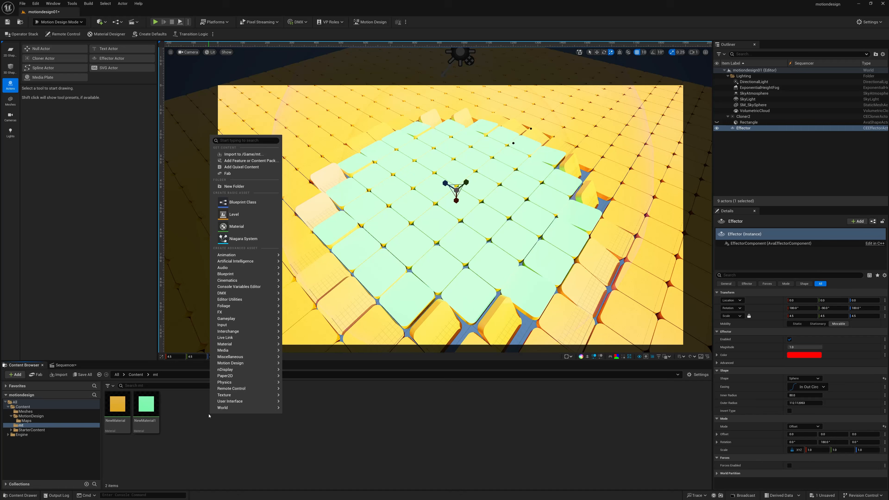
pyautogui.click(240, 237)
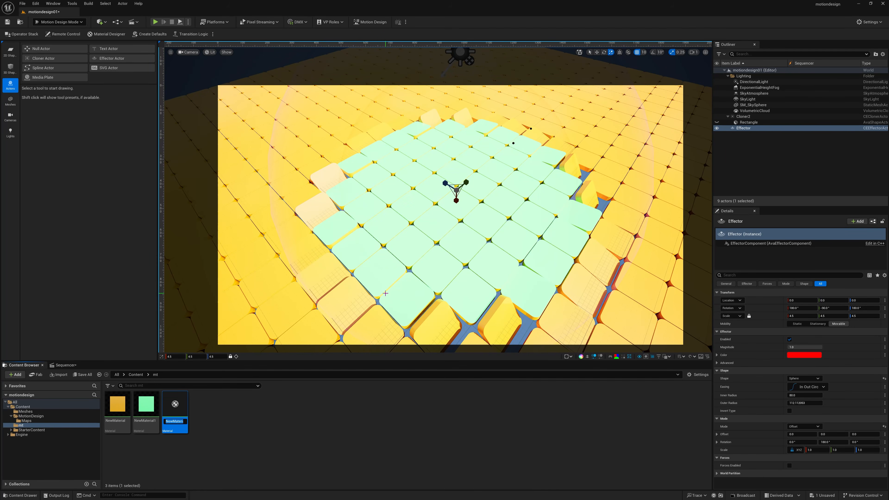
pyautogui.press('Return')
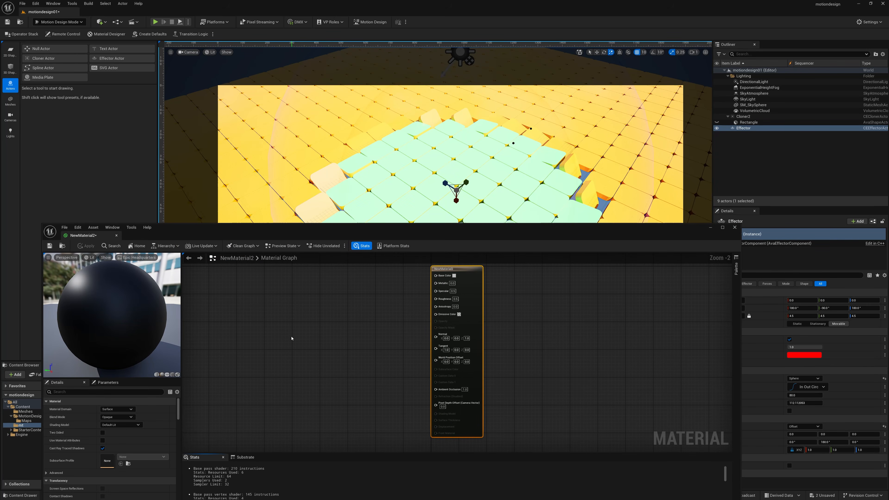
# - Add a Texture Object node to the material graph and place it beside the material's output node
pyautogui.rightClick(292, 338)
pyautogui.write('textureob')
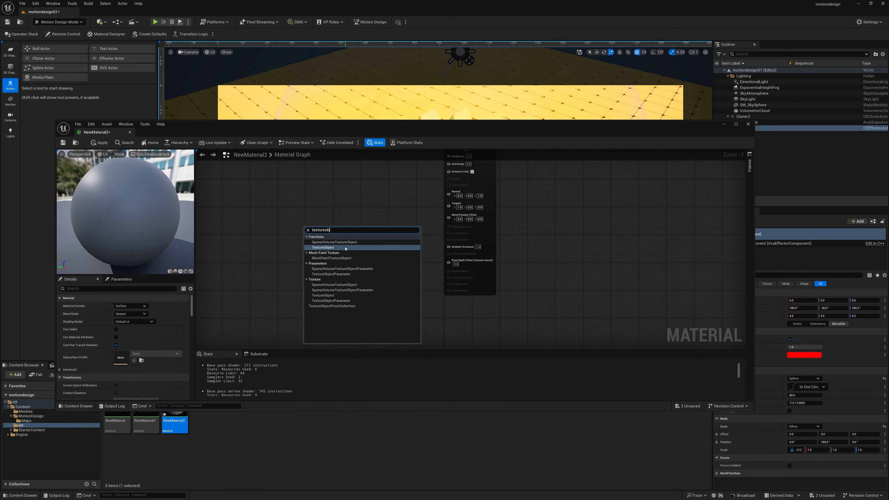
pyautogui.click(336, 247)
pyautogui.moveTo(316, 226); pyautogui.dragTo(315, 198)
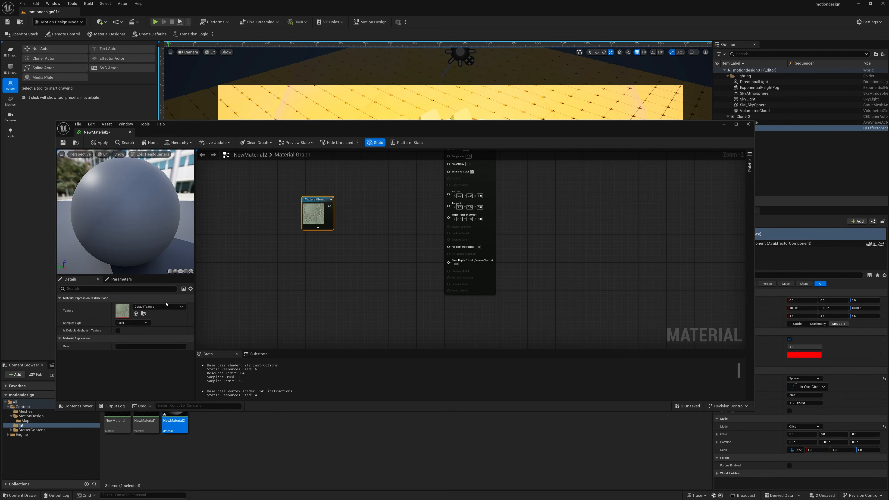
# - Assign the vfxworld texture to the Texture Object node
pyautogui.click(144, 314)
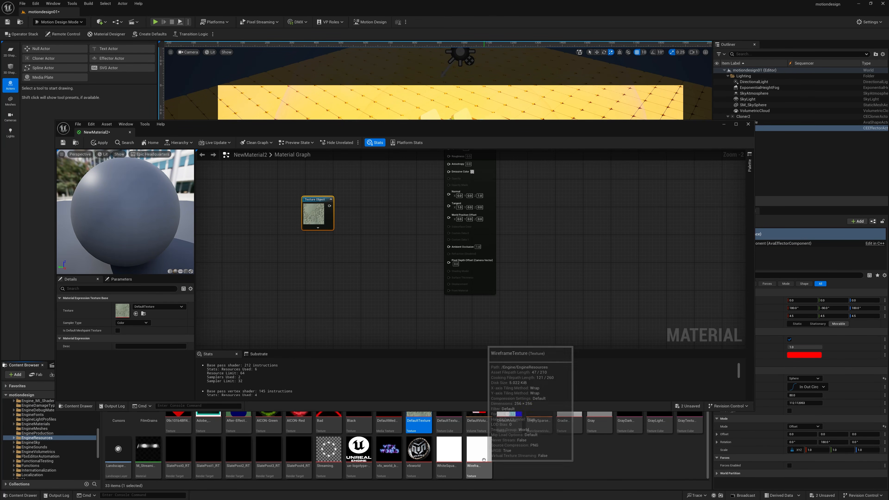
pyautogui.moveTo(426, 460)
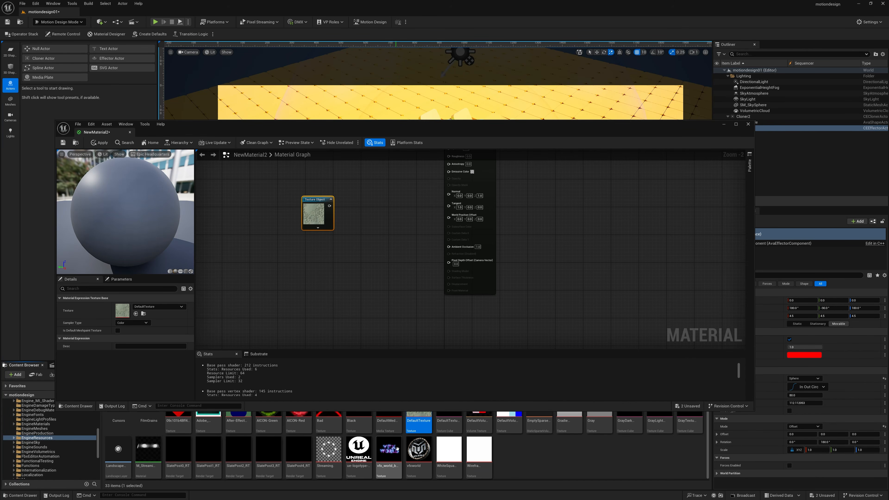
pyautogui.click(144, 307)
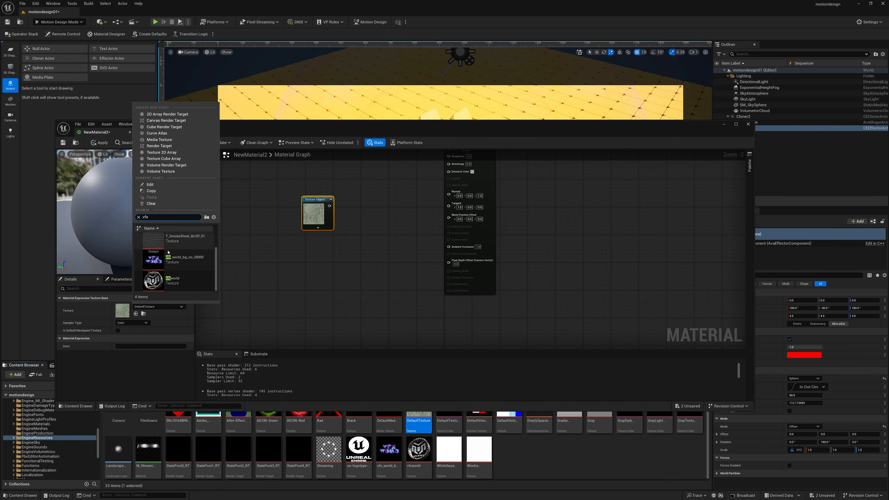
pyautogui.click(176, 282)
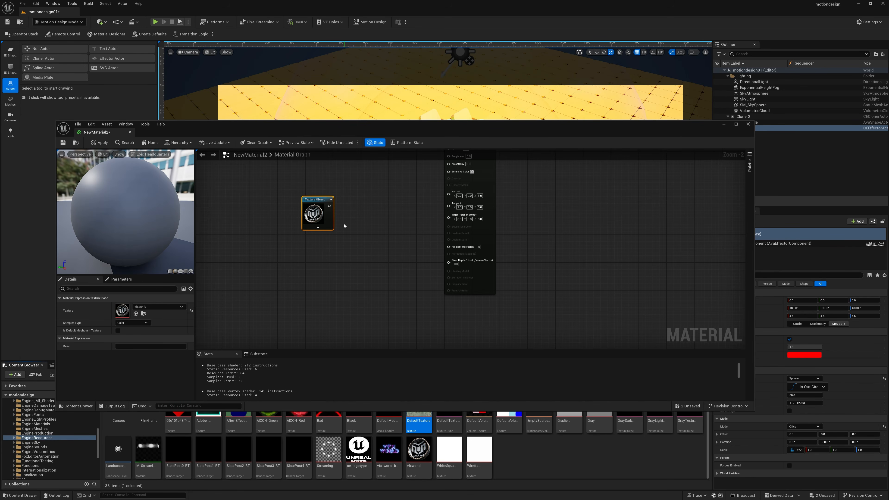
# - Add a WorldAlignedNormal node fed by the Texture Object's output
pyautogui.moveTo(414, 132); pyautogui.dragTo(427, 157)
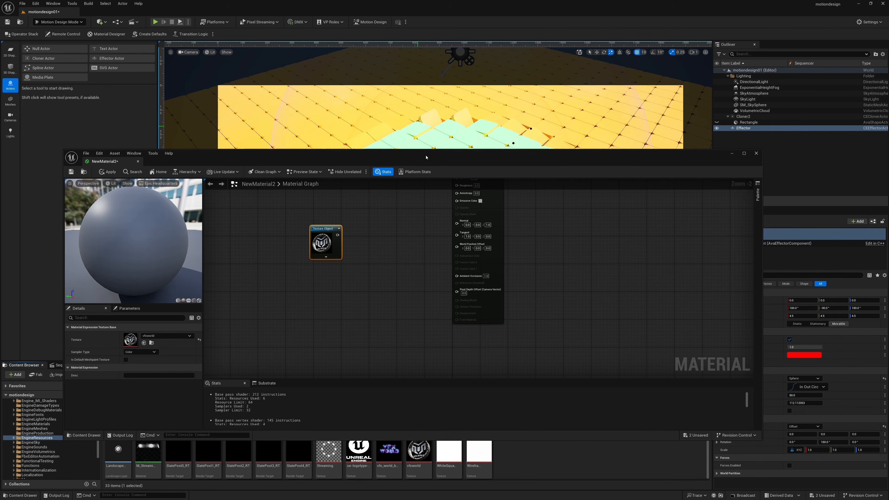
pyautogui.moveTo(339, 227); pyautogui.dragTo(373, 228)
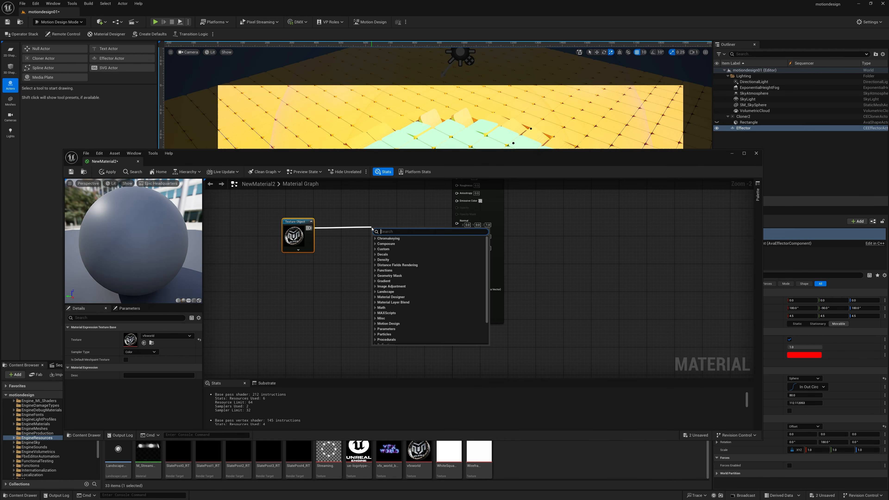
pyautogui.write('world')
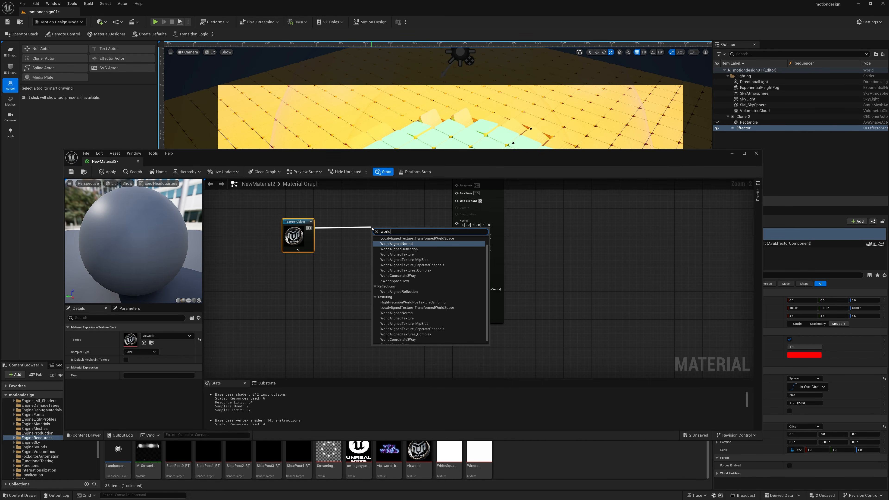
pyautogui.write('t')
pyautogui.press('BackSpace')
pyautogui.click(390, 244)
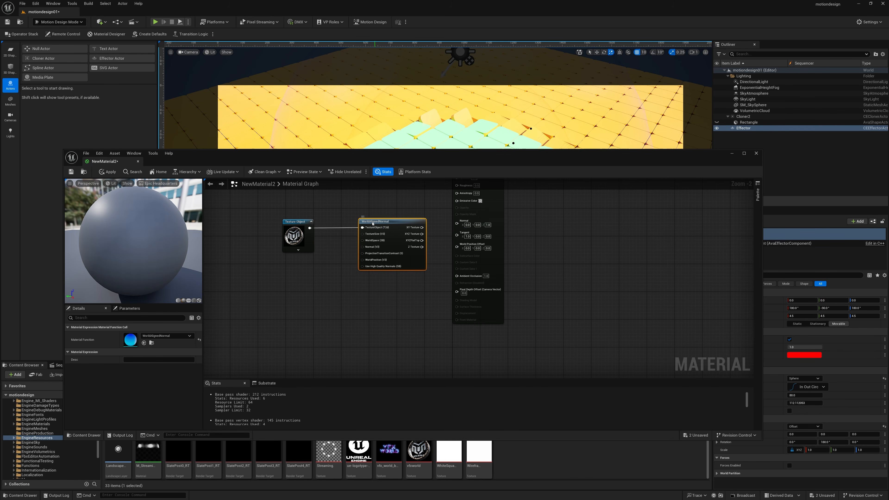
# - Connect the WorldAlignedNormal node's XYZ Texture output to the material's Base Color and inspect the preview sphere
pyautogui.moveTo(457, 204); pyautogui.dragTo(459, 261, button='right')
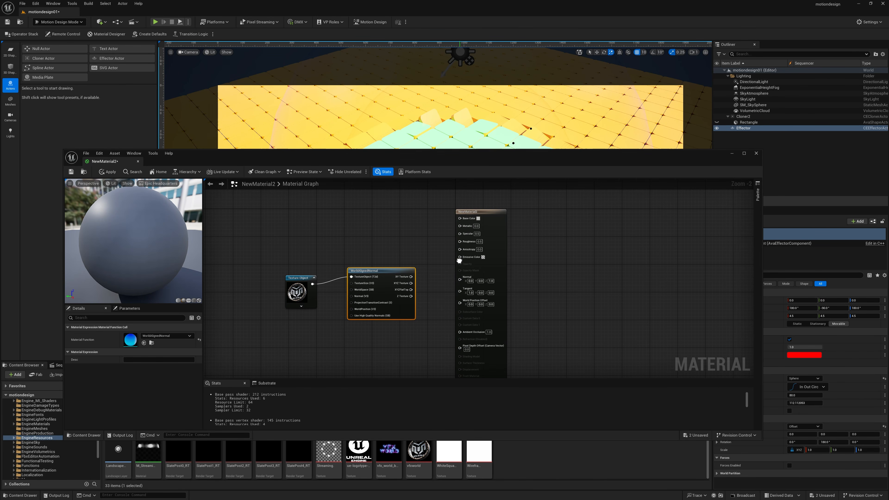
pyautogui.moveTo(411, 283); pyautogui.dragTo(458, 218)
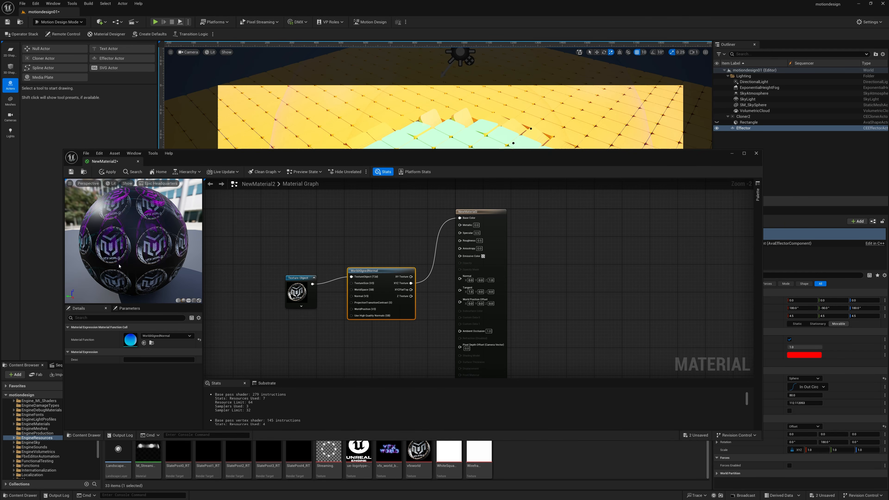
pyautogui.moveTo(129, 261); pyautogui.dragTo(148, 262)
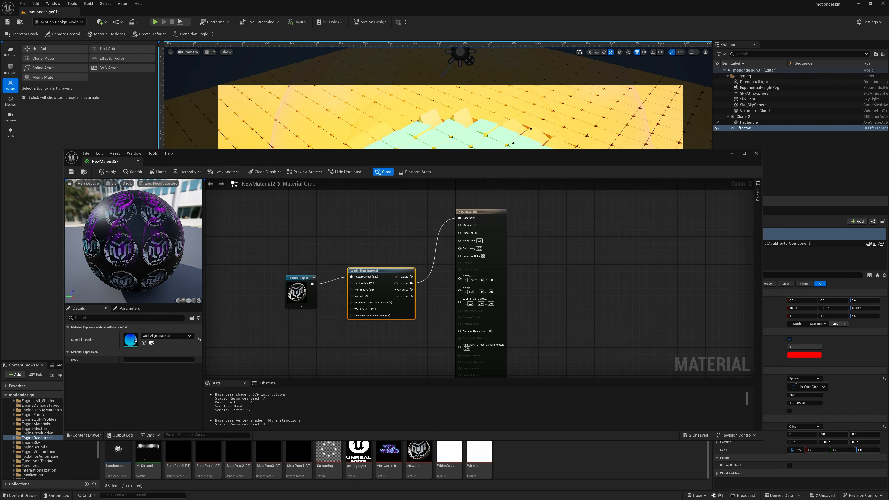
# - Switch the world-aligned node's material function to WorldAlignedTexture and inspect the preview sphere
pyautogui.click(162, 337)
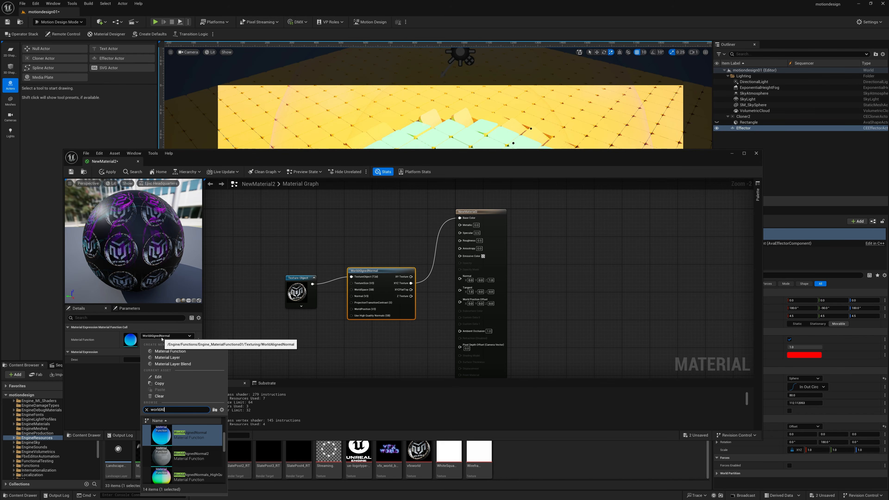
pyautogui.scroll(-3, 192, 456)
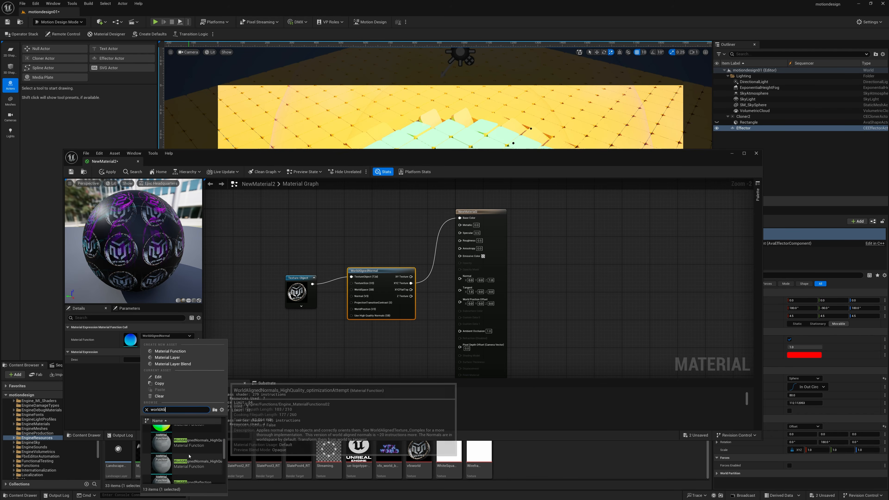
pyautogui.scroll(-3, 192, 456)
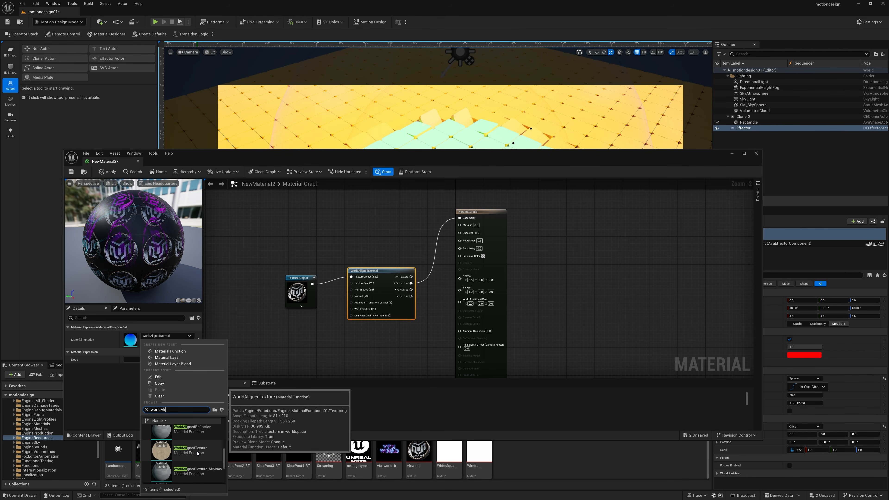
pyautogui.click(197, 452)
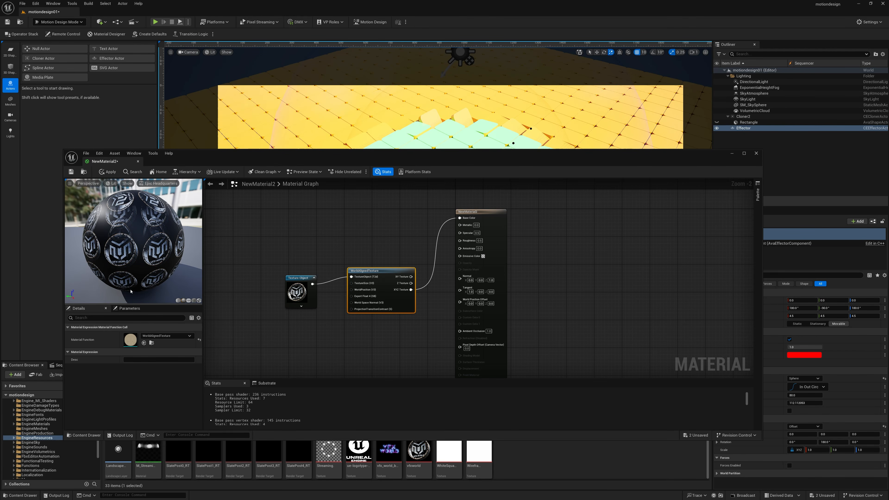
pyautogui.scroll(5, 131, 292)
pyautogui.scroll(-5, 130, 291)
pyautogui.moveTo(130, 291); pyautogui.dragTo(140, 292)
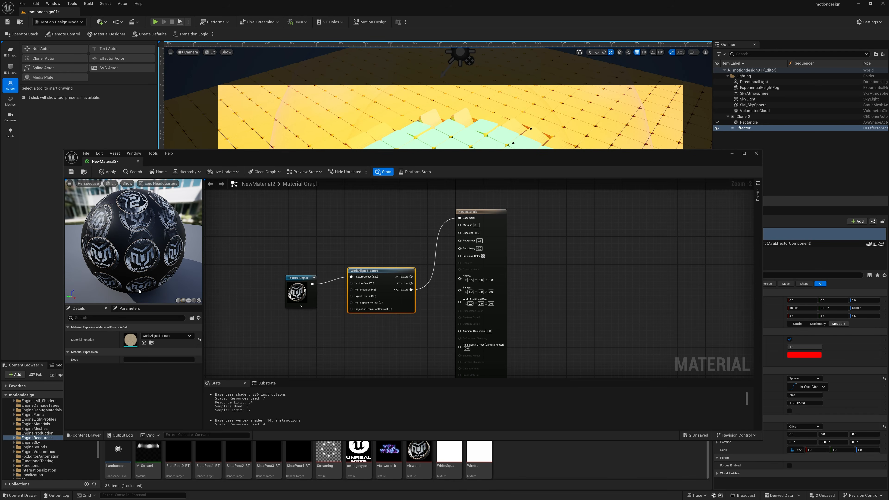
# - Set the material's shading model to Clear Coat and check the reflections on the preview sphere
pyautogui.click(472, 211)
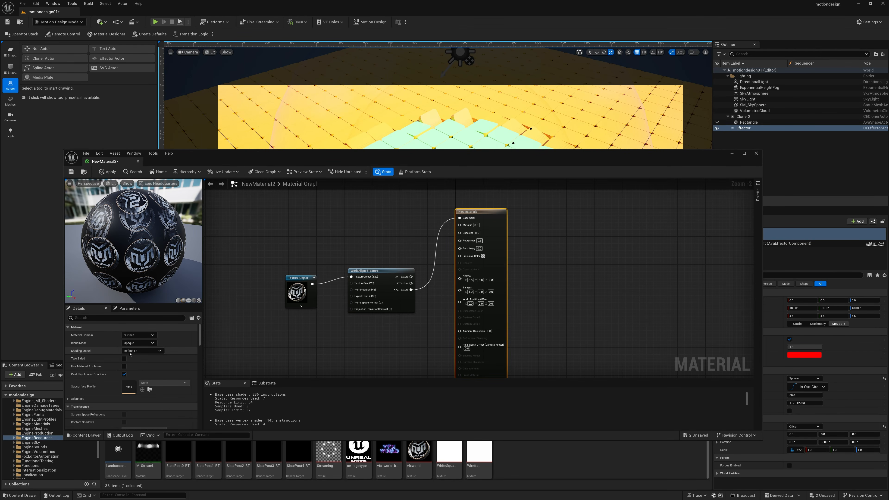
pyautogui.click(140, 350)
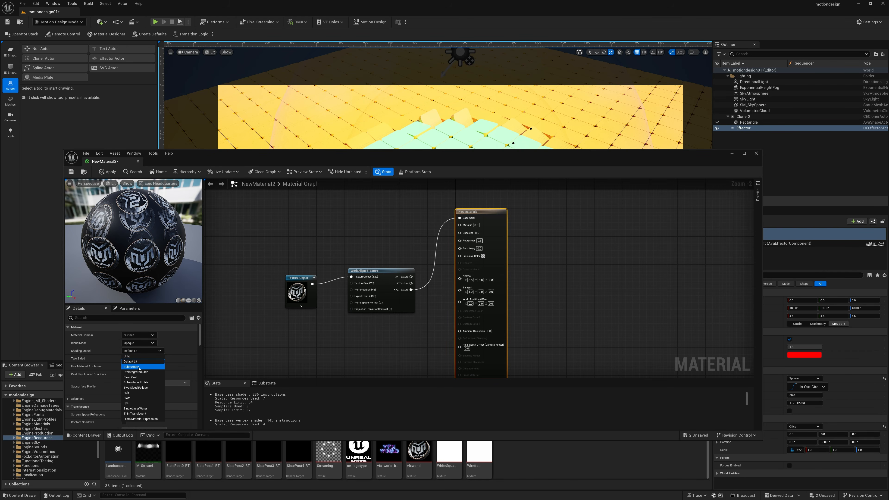
pyautogui.click(140, 377)
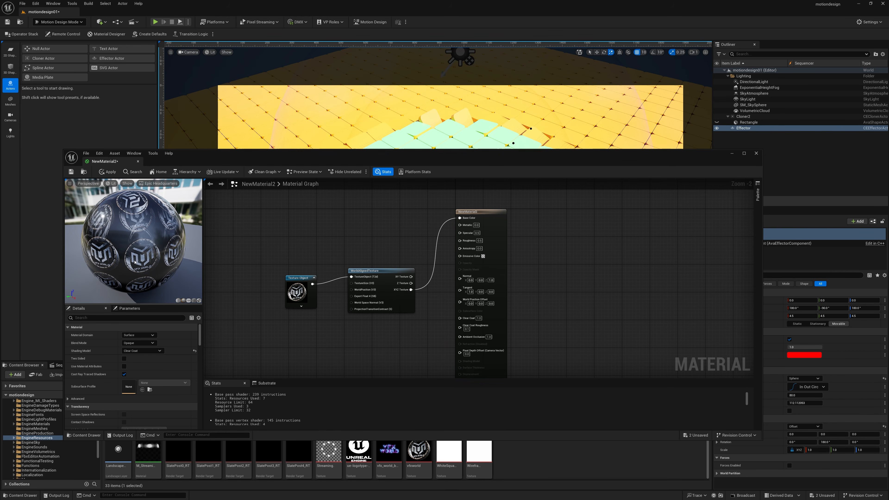
pyautogui.moveTo(140, 242)
pyautogui.mouseDown(button='right')
pyautogui.moveTo(141, 214)
pyautogui.moveTo(140, 246)
pyautogui.mouseUp(button='right')
pyautogui.moveTo(154, 217); pyautogui.dragTo(162, 182)
# - Apply and save the material, closing its editor
pyautogui.click(111, 172)
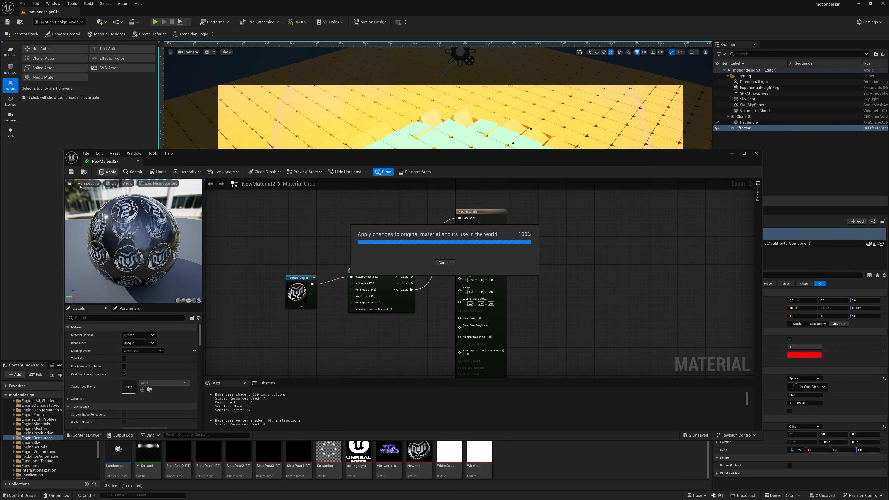
pyautogui.click(71, 171)
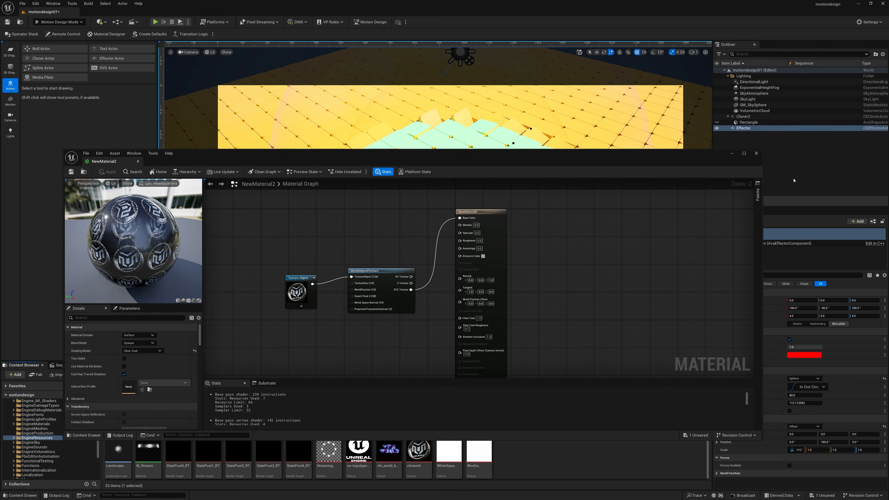
pyautogui.click(755, 153)
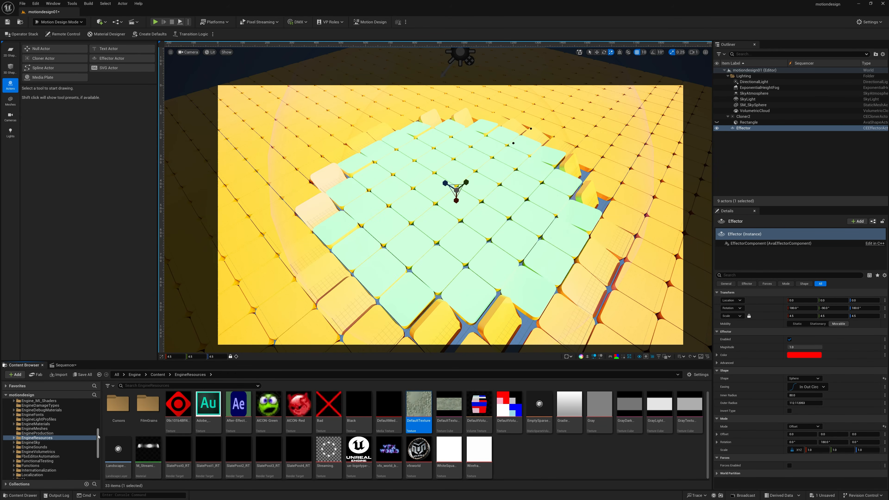
# - Assign NewMaterial2 from the mt folder to Element 1 of the Rectangle's shape mesh component and inspect the tiles
pyautogui.moveTo(99, 437); pyautogui.dragTo(99, 407)
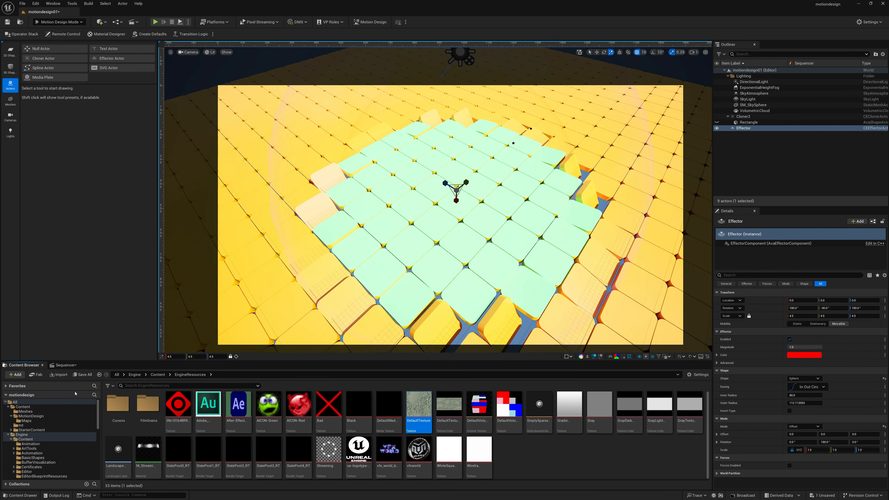
pyautogui.click(27, 421)
pyautogui.click(22, 425)
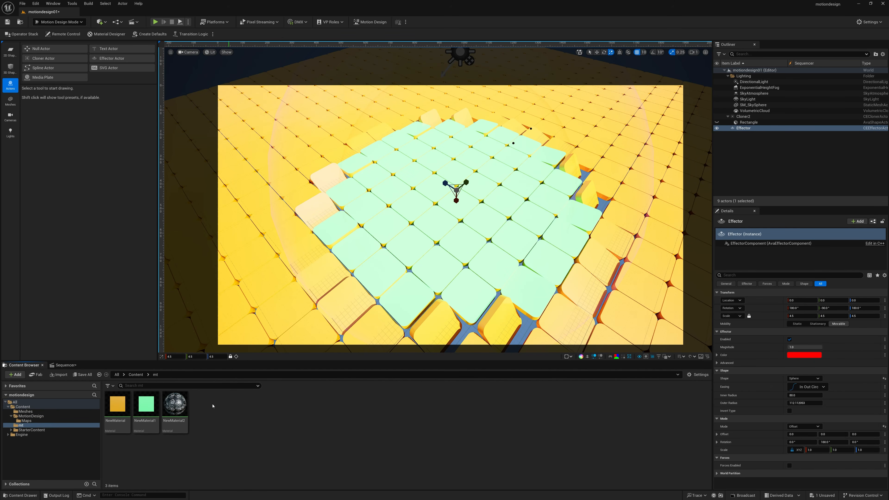
pyautogui.click(751, 123)
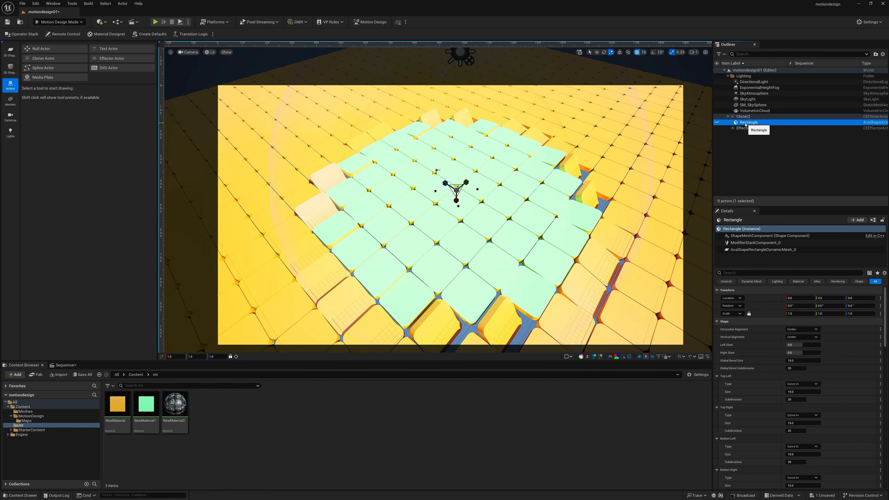
pyautogui.click(738, 237)
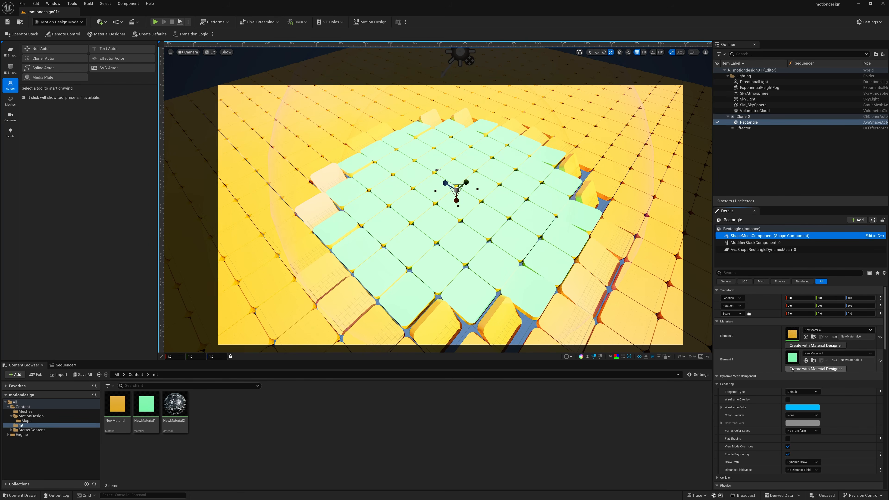
pyautogui.moveTo(175, 406); pyautogui.dragTo(796, 362)
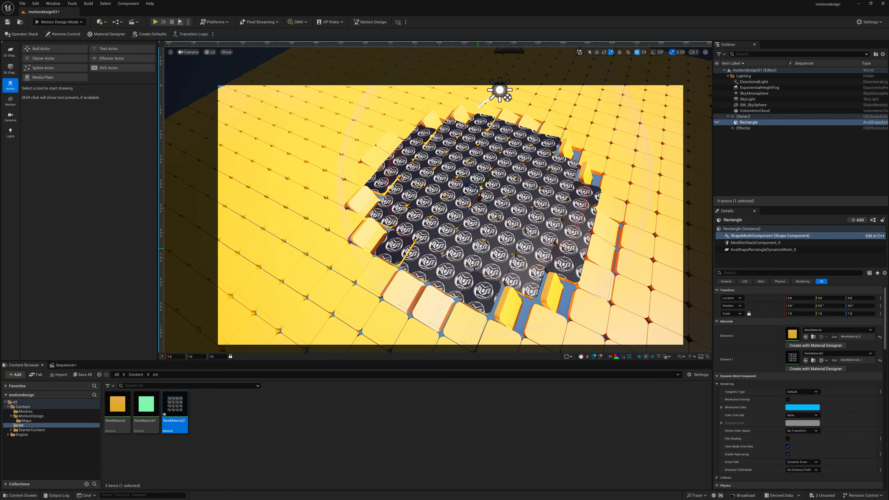
pyautogui.moveTo(558, 248)
pyautogui.mouseDown(button='right')
pyautogui.moveTo(540, 251)
pyautogui.moveTo(568, 241)
pyautogui.moveTo(558, 248)
pyautogui.moveTo(565, 233)
pyautogui.mouseUp(button='right')
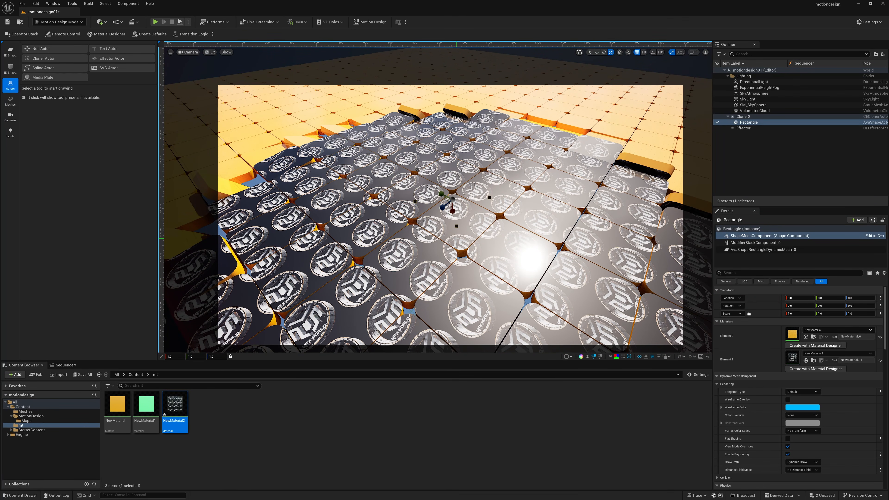
# - Reopen NewMaterial2 and add a scalar parameter with the default name, connected to the WorldAlignedTexture node's TextureSize input
pyautogui.doubleClick(175, 406)
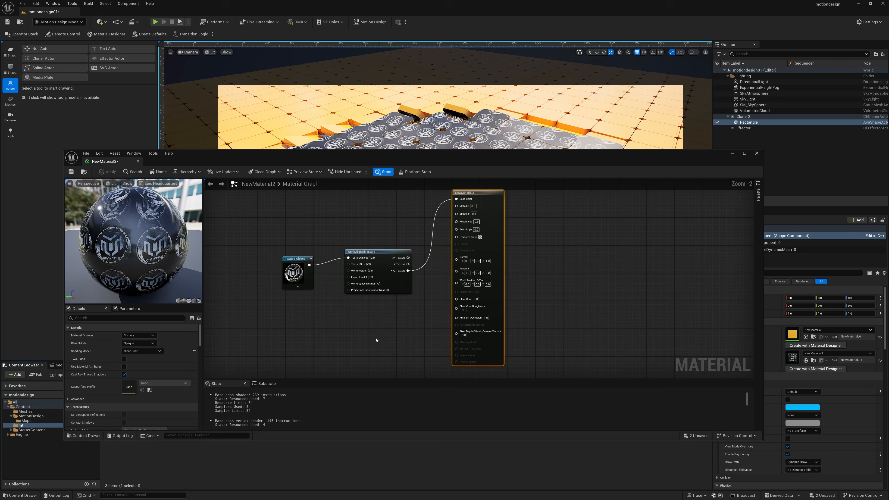
pyautogui.click(376, 340)
pyautogui.click(328, 347)
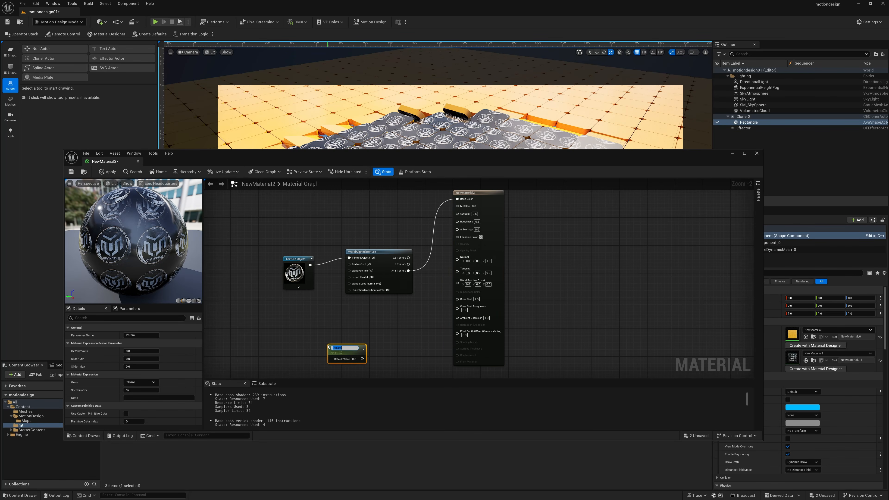
pyautogui.click(369, 360)
pyautogui.moveTo(350, 351); pyautogui.dragTo(351, 265)
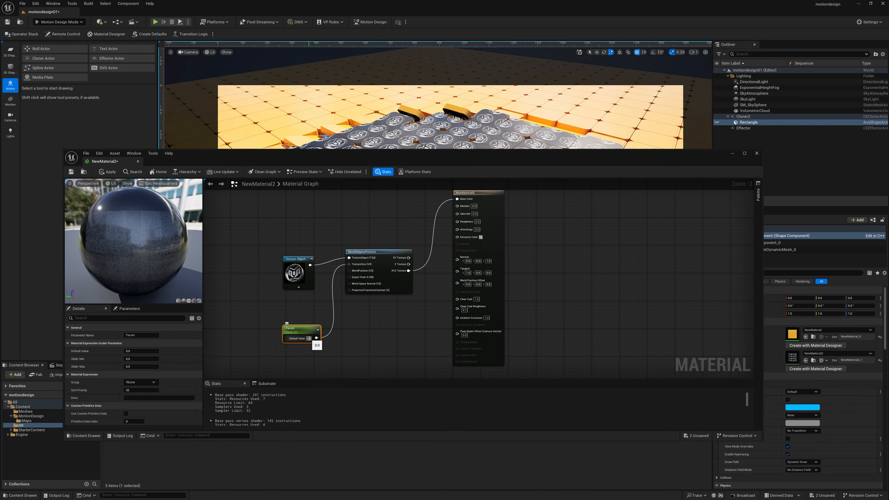
# - Set the texture size parameter's default value to 500 and apply the material to the tiles, closing its editor
pyautogui.write('0')
pyautogui.press('Return')
pyautogui.scroll(-5, 146, 237)
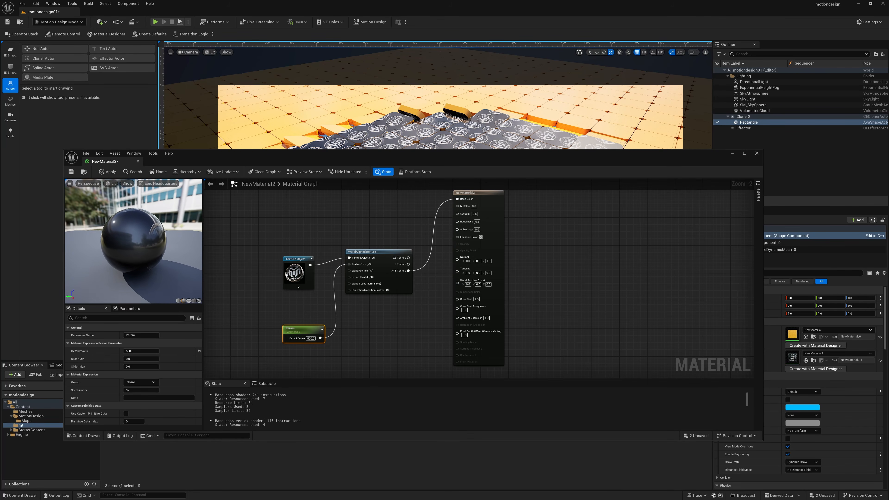
pyautogui.click(103, 174)
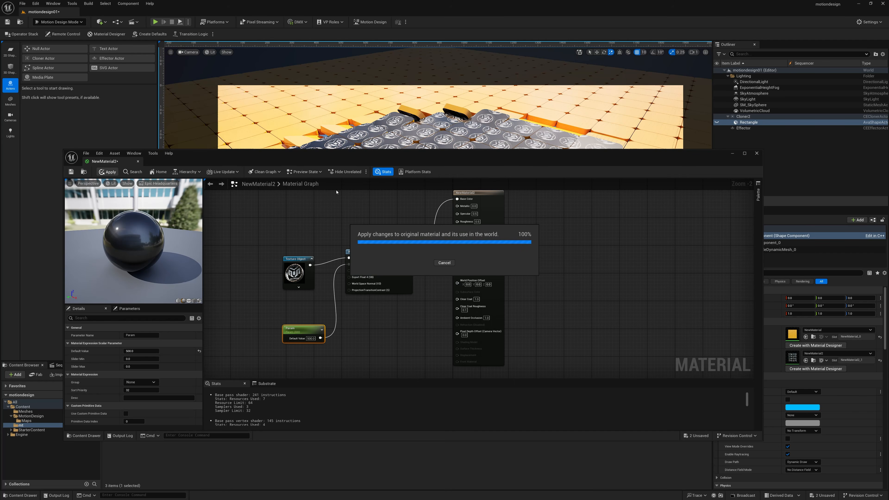
pyautogui.moveTo(459, 157); pyautogui.dragTo(458, 239)
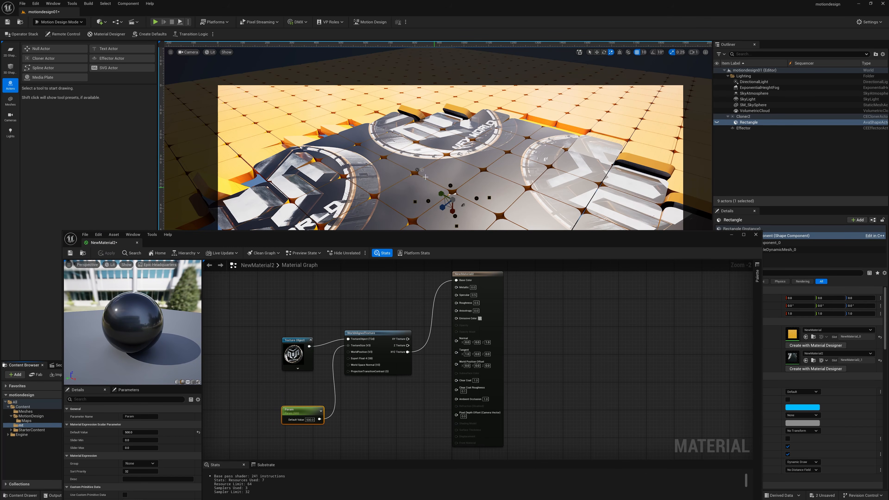
pyautogui.click(754, 235)
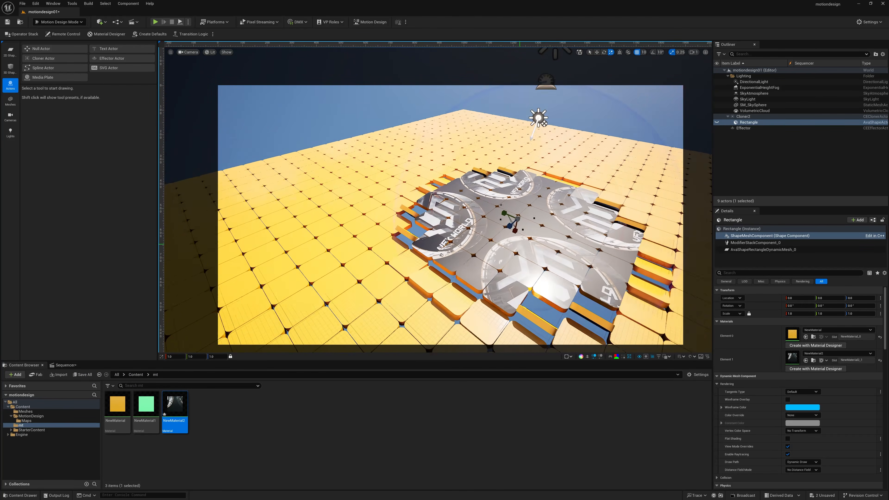
# - Scale the Effector down to 3.0 and reposition it on the grid so that it frames a single flipped logo
pyautogui.moveTo(520, 244); pyautogui.dragTo(562, 248, button='right')
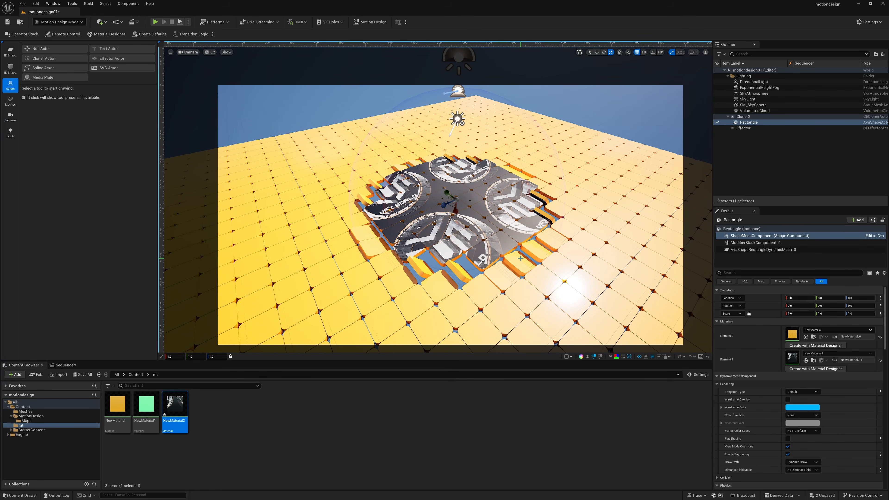
pyautogui.click(769, 171)
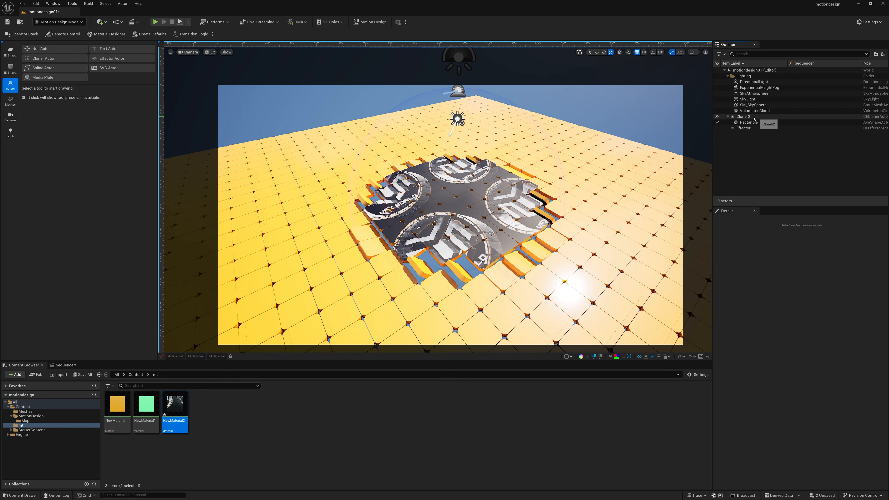
pyautogui.click(744, 128)
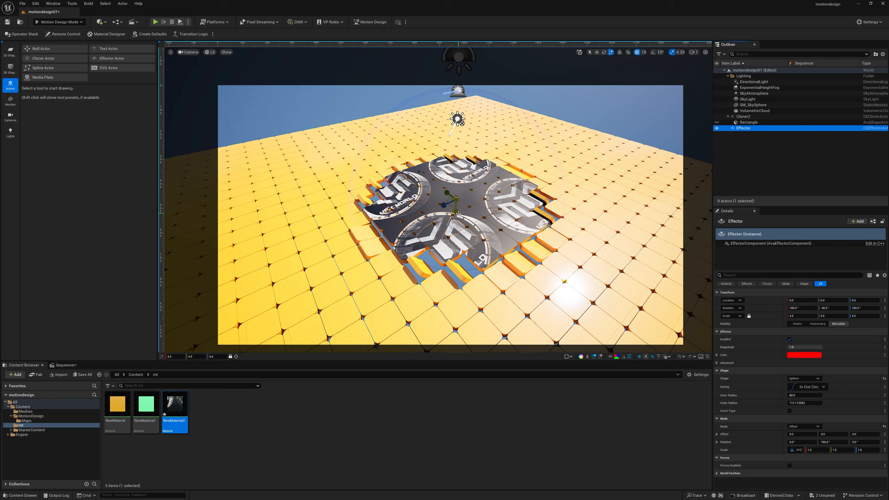
pyautogui.moveTo(447, 206); pyautogui.dragTo(505, 237)
pyautogui.press('r')
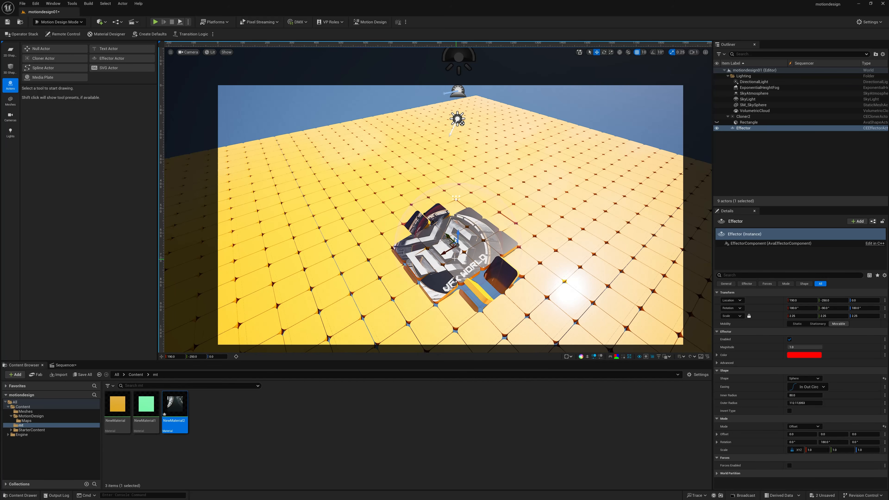
pyautogui.moveTo(451, 241); pyautogui.dragTo(403, 245)
pyautogui.press('r')
pyautogui.moveTo(483, 273); pyautogui.dragTo(493, 282, button='right')
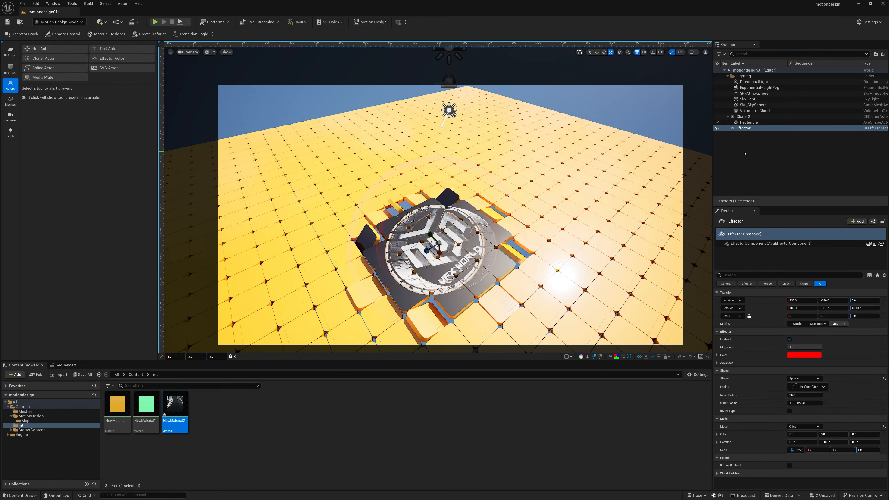
# - Delete all the actors in the Lighting folder, from VolumetricCloud up to DirectionalLight
pyautogui.click(754, 110)
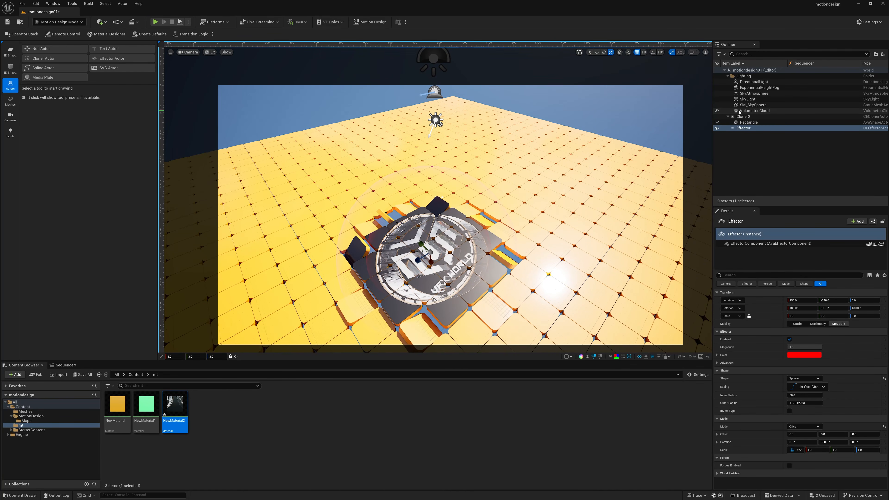
pyautogui.keyDown('shift'); pyautogui.click(758, 82); pyautogui.keyUp('shift')
pyautogui.press('Delete')
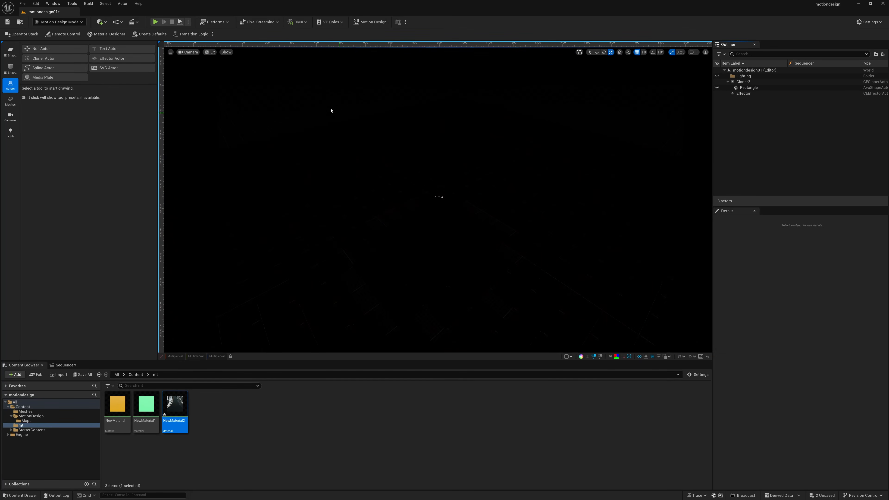
# - Switch to Selection mode, add a Rect Light and position it beyond the logo, tilted about -51° toward the tiles
pyautogui.click(70, 22)
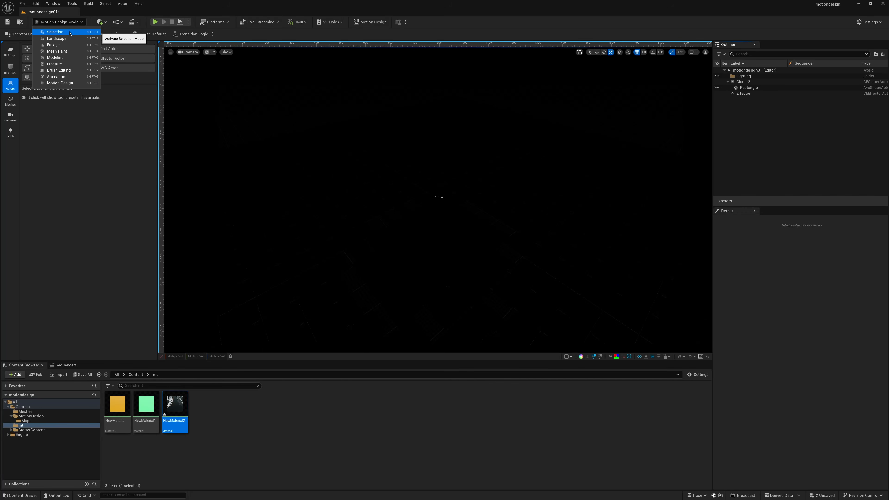
pyautogui.click(52, 33)
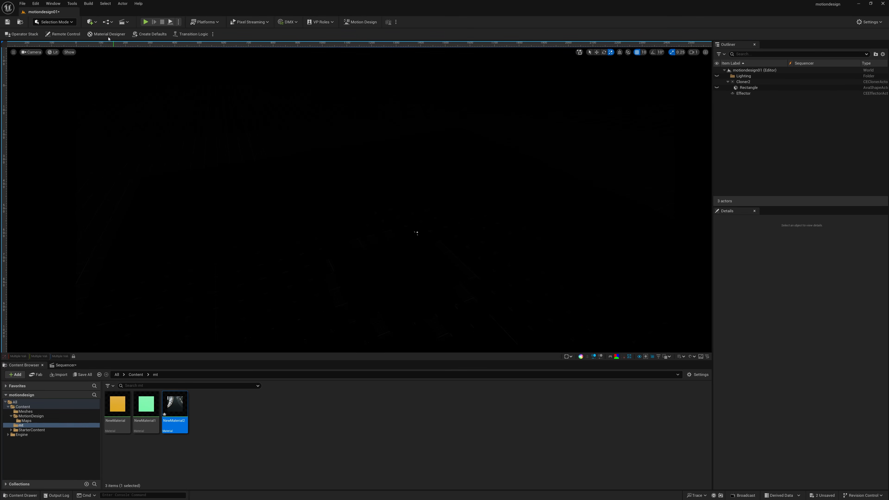
pyautogui.click(91, 22)
pyautogui.moveTo(123, 85)
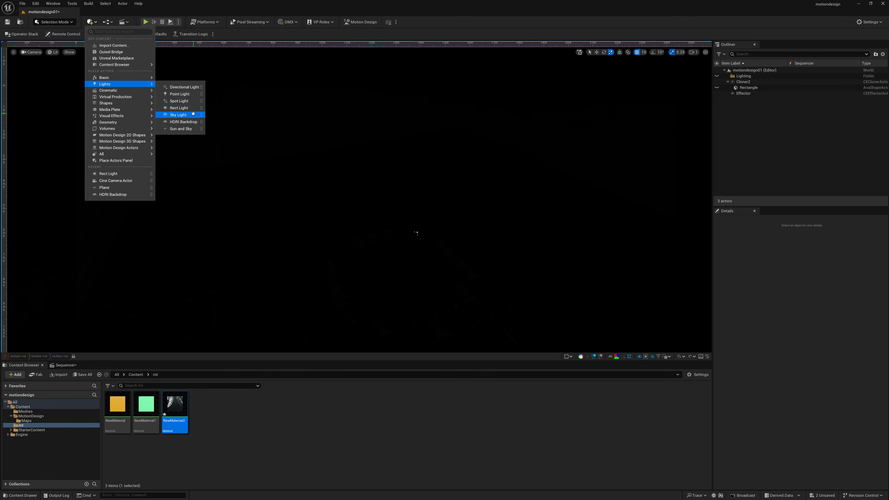
pyautogui.click(180, 108)
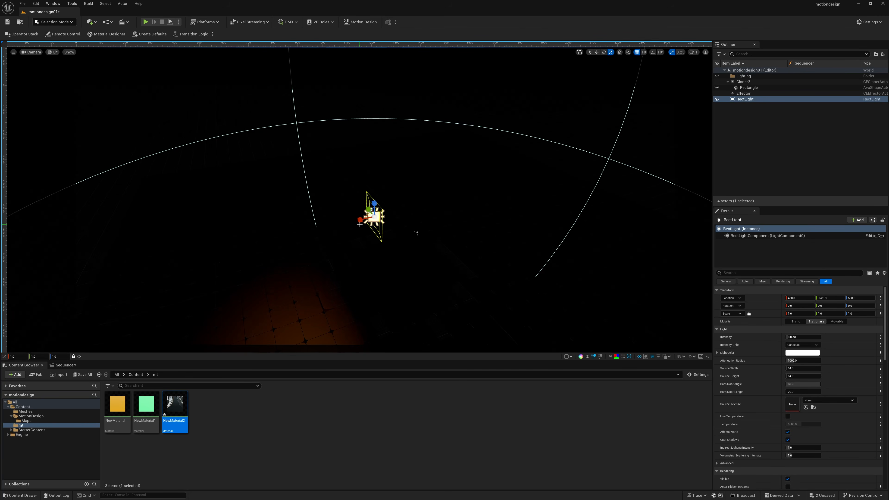
pyautogui.moveTo(362, 220); pyautogui.dragTo(509, 198)
pyautogui.press('e')
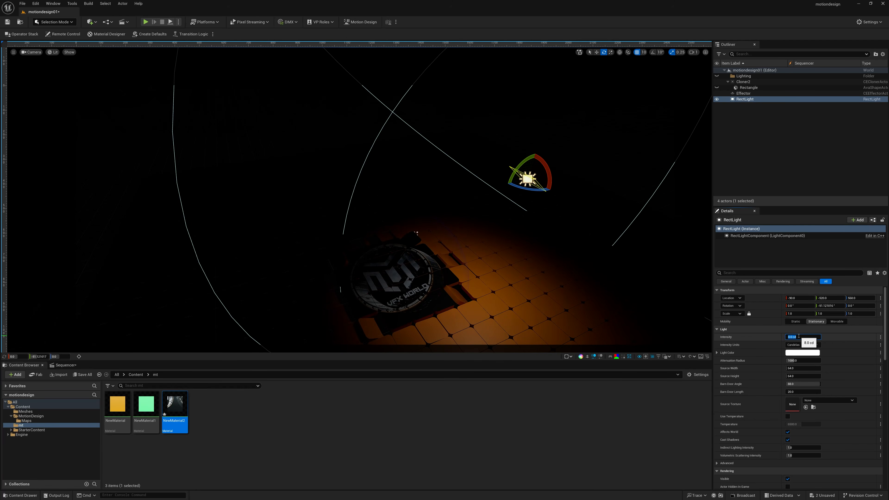
# - Set the RectLight's intensity to 300 cd and its attenuation radius to about 2120
pyautogui.click(799, 336)
pyautogui.write('300')
pyautogui.press('Return')
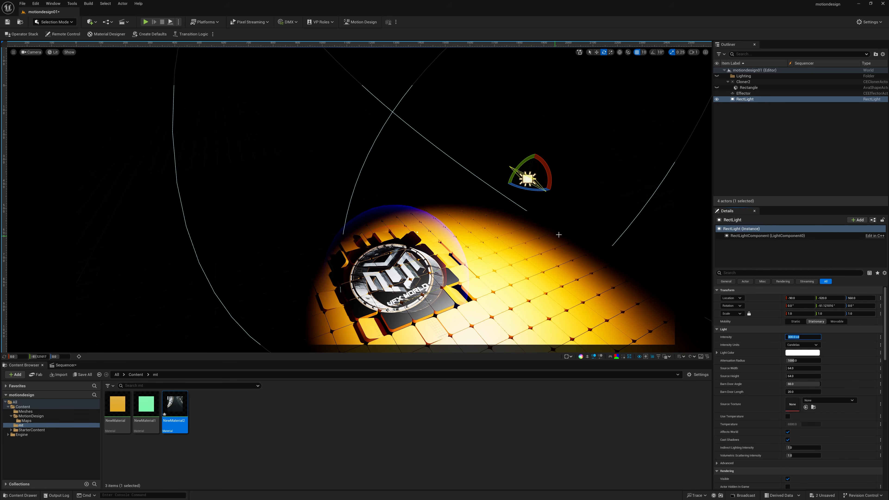
pyautogui.moveTo(803, 362); pyautogui.dragTo(811, 361)
# - Shift the RectLight slightly along Y and widen its source width
pyautogui.press('r')
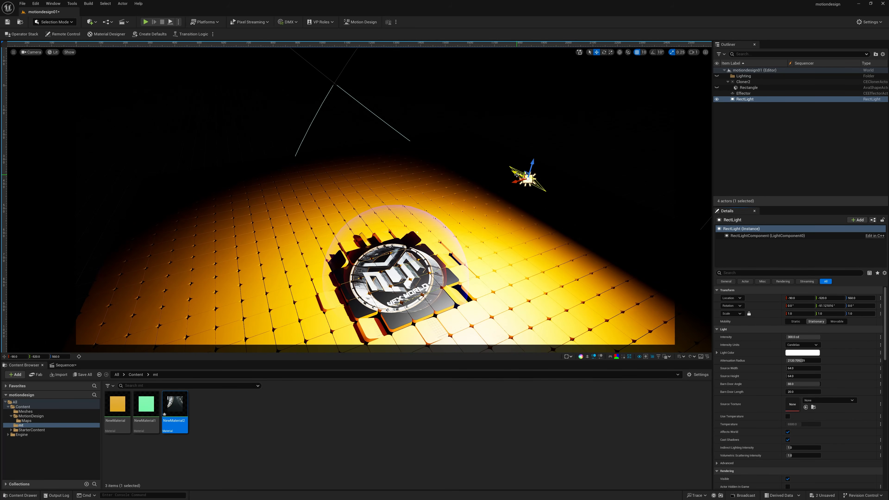
pyautogui.moveTo(517, 175); pyautogui.dragTo(511, 171)
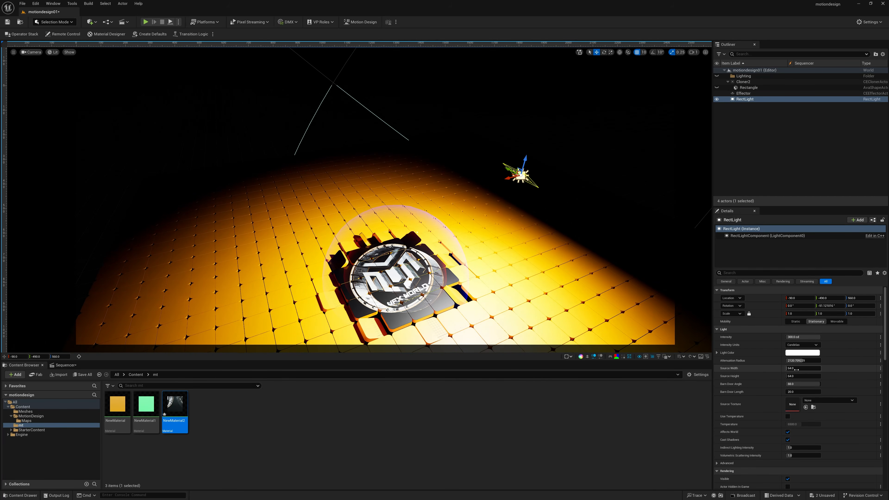
pyautogui.moveTo(796, 369); pyautogui.dragTo(820, 368)
# - Duplicate the RectLight to the opposite side of the logo and rotate the copy to face the tiles
pyautogui.keyDown('alt'); pyautogui.moveTo(509, 179); pyautogui.dragTo(173, 256); pyautogui.keyUp('alt')
pyautogui.press('e')
pyautogui.press('r')
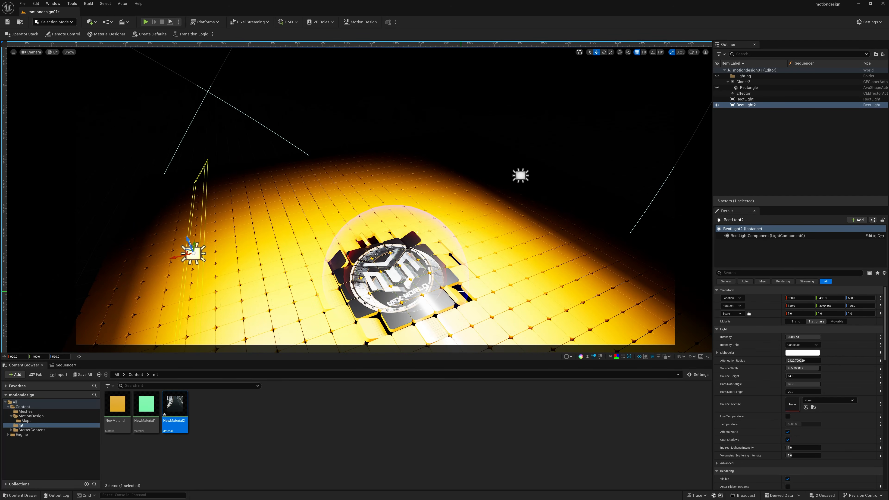
# - Set RectLight2's light color to orange (R 1.0, G about 0.48, B 0.0) and reduce its attenuation radius
pyautogui.click(803, 352)
pyautogui.click(726, 407)
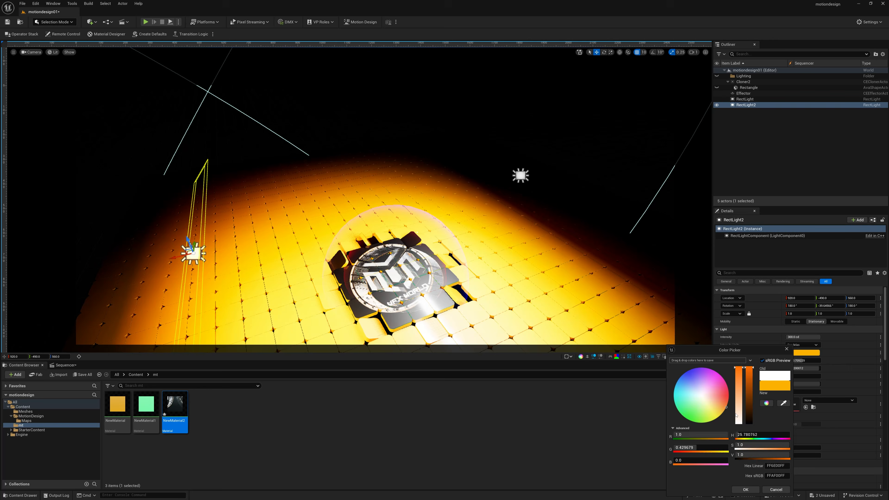
pyautogui.moveTo(736, 416)
pyautogui.mouseDown()
pyautogui.moveTo(739, 423)
pyautogui.moveTo(723, 409)
pyautogui.mouseUp()
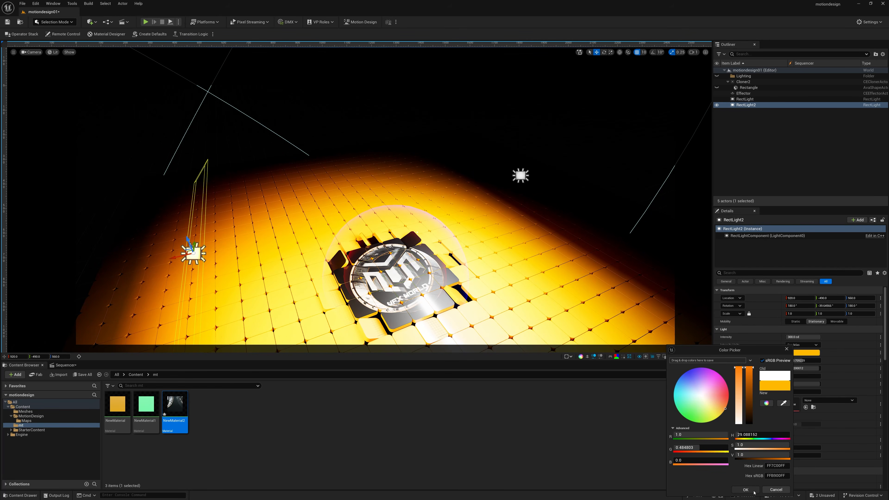
pyautogui.click(754, 492)
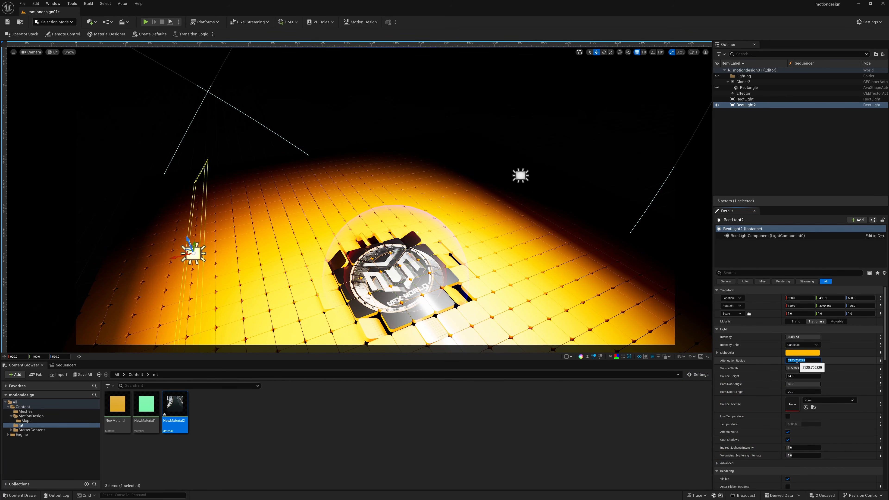
pyautogui.moveTo(802, 361); pyautogui.dragTo(696, 324)
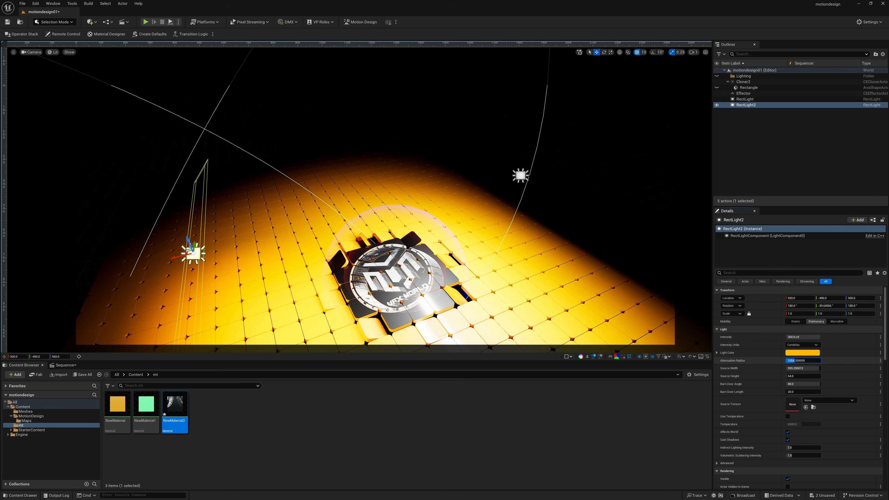
pyautogui.moveTo(696, 323); pyautogui.dragTo(698, 280, button='right')
pyautogui.moveTo(365, 250); pyautogui.dragTo(370, 237, button='right')
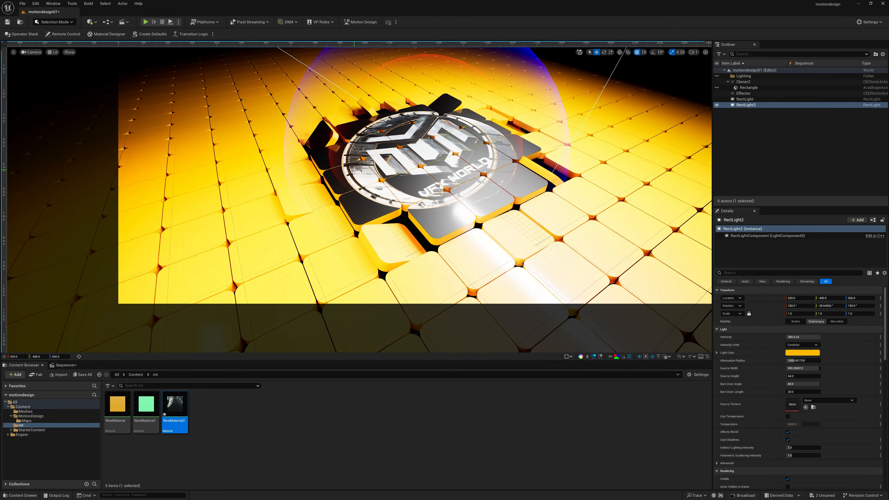
# - Return to Motion Design mode and place a Cine Camera over the logo tiles
pyautogui.click(56, 22)
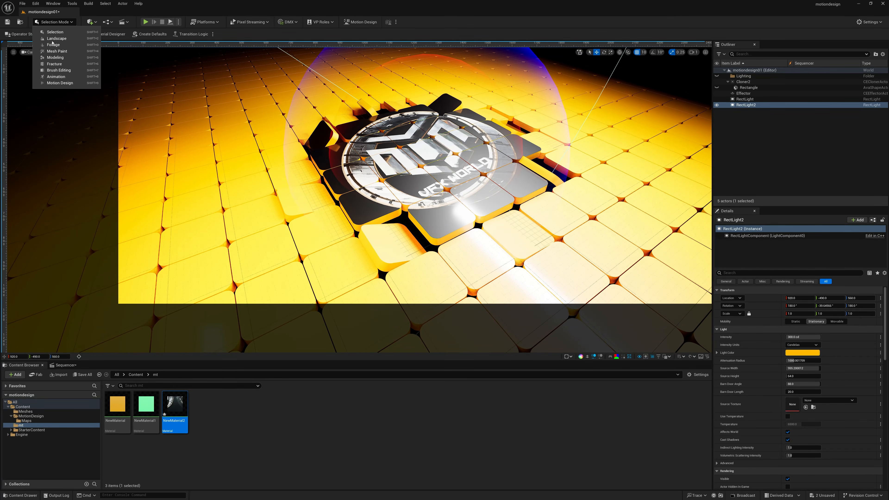
pyautogui.click(57, 84)
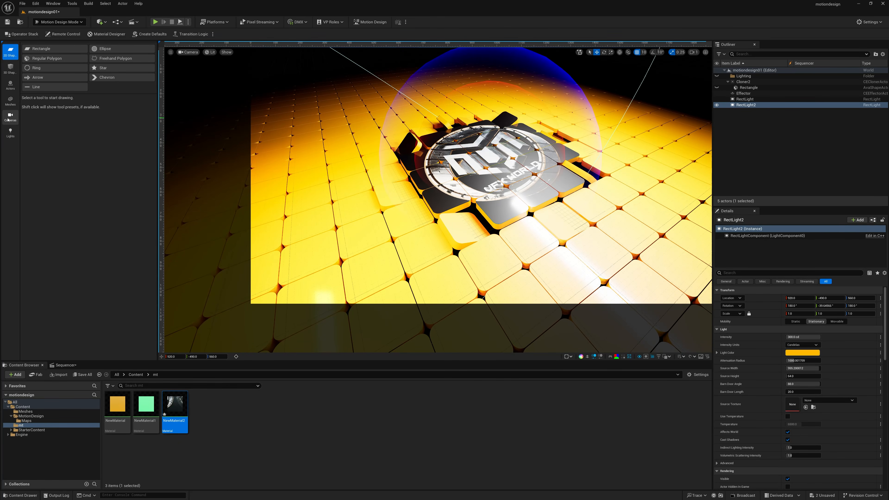
pyautogui.click(9, 118)
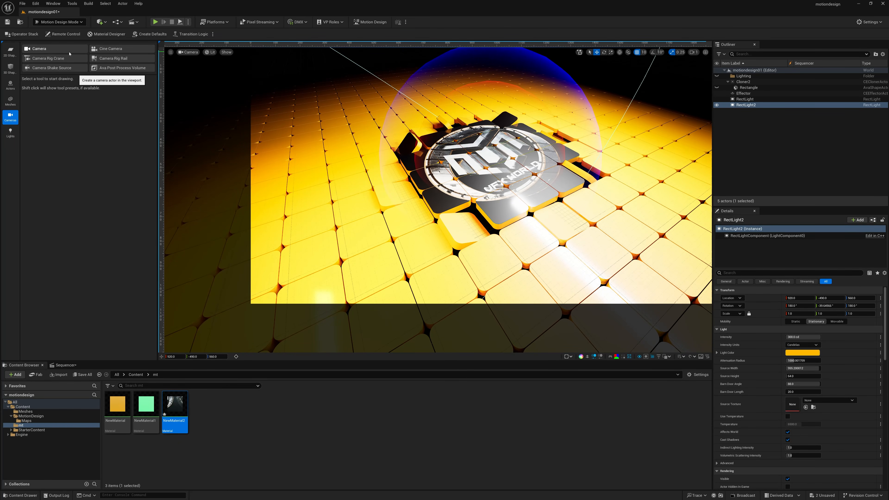
pyautogui.click(112, 52)
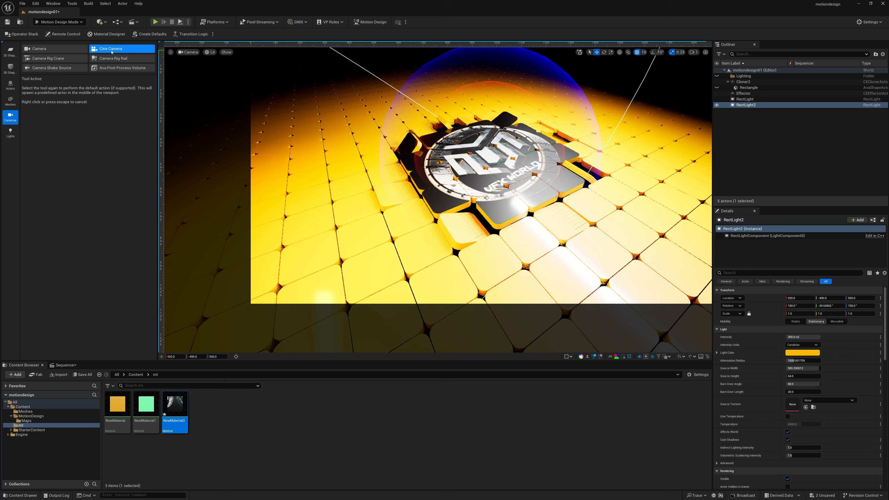
pyautogui.click(493, 210)
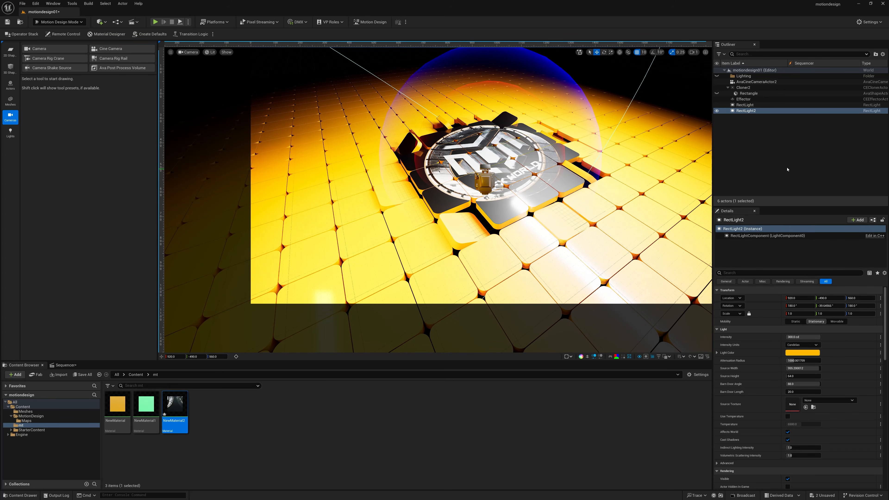
# - Snap the new cine camera actor to the current viewport view
pyautogui.click(748, 82)
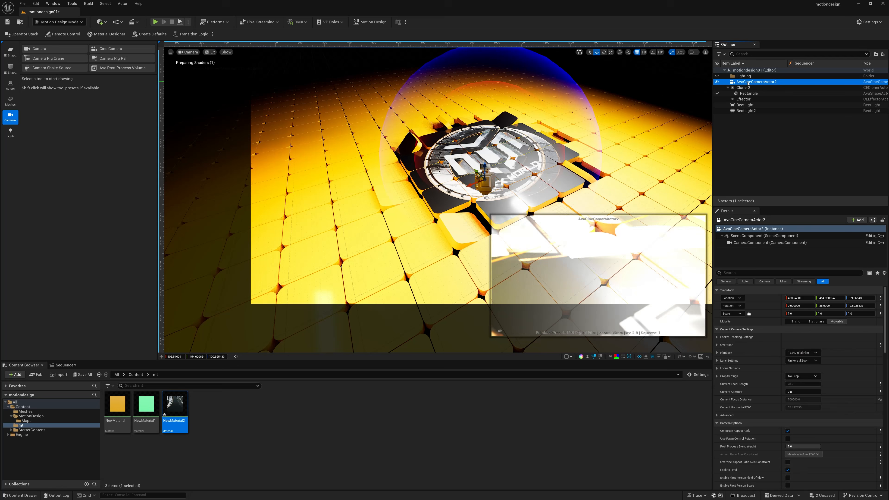
pyautogui.rightClick(749, 83)
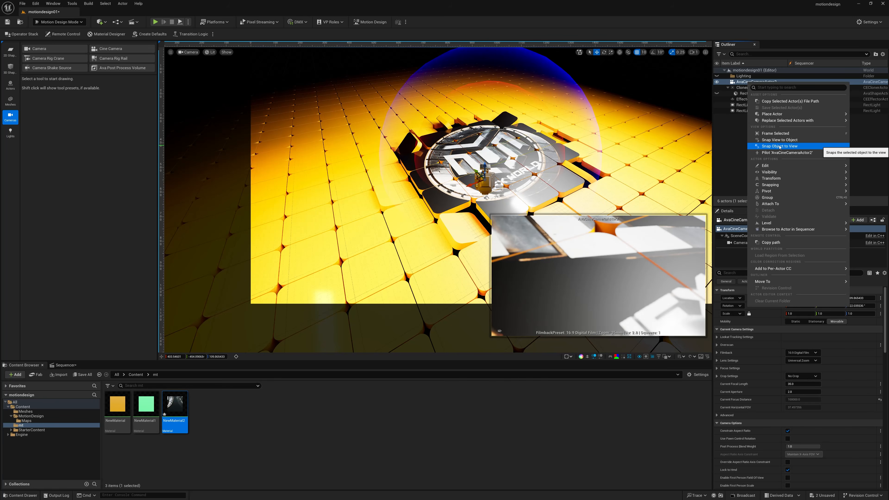
pyautogui.click(780, 147)
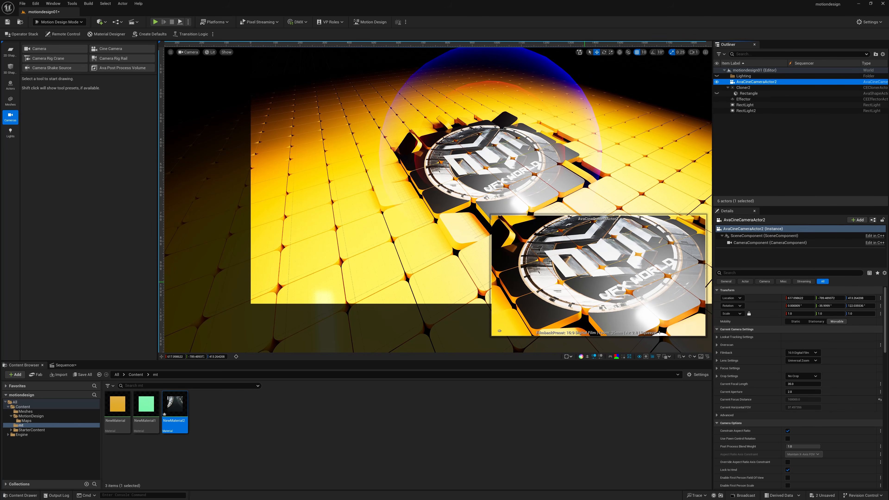
# - Look through AvaCineCameraActor2 and pull it back and re-aim it so the whole logo sits in the middle of the frame
pyautogui.click(188, 52)
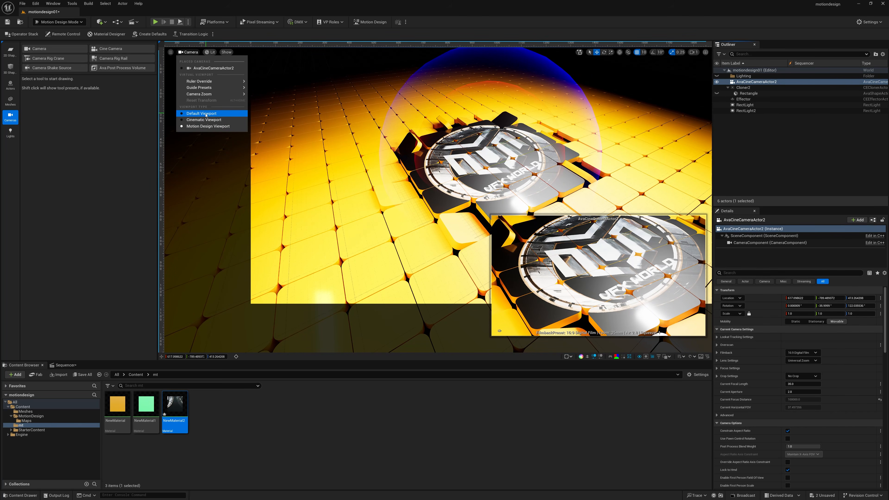
pyautogui.click(206, 67)
pyautogui.press('s')
pyautogui.moveTo(441, 127); pyautogui.dragTo(435, 153, button='right')
pyautogui.press('w')
pyautogui.press('s')
pyautogui.press('w')
pyautogui.press('s')
pyautogui.press('w')
pyautogui.press('s')
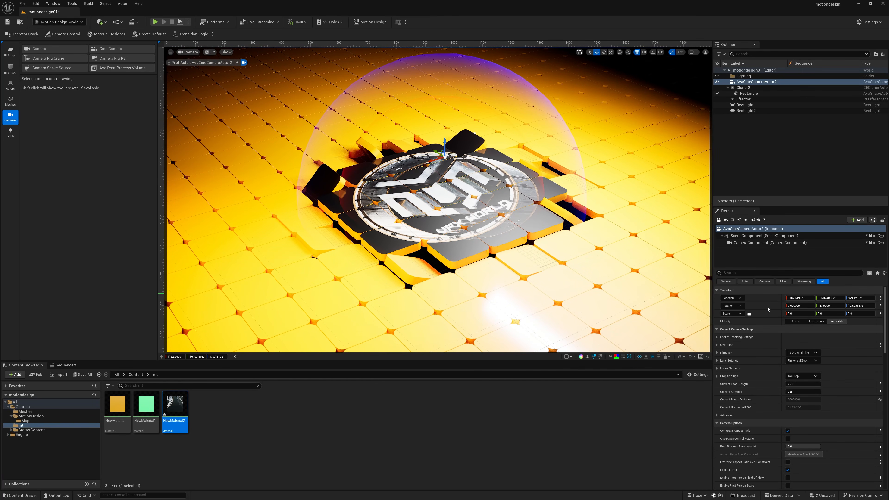
# - Set the camera's filmback to 16:9 DSLR and its current focal length to about 67
pyautogui.click(802, 353)
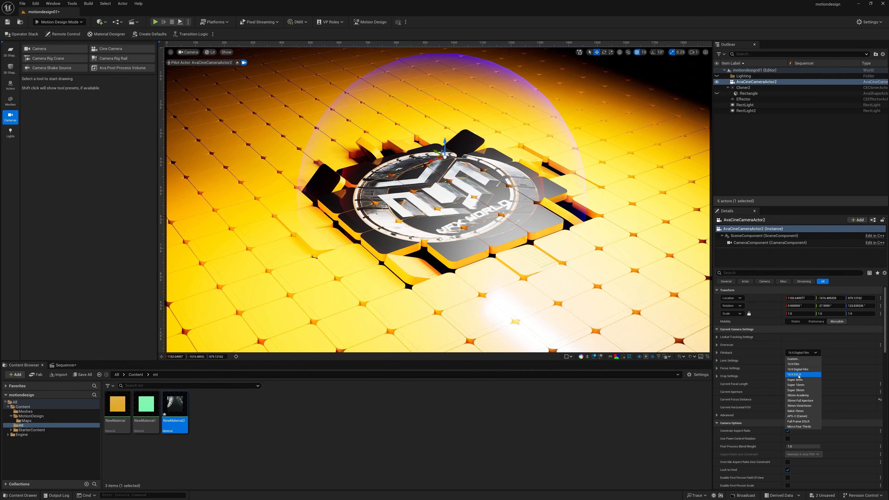
pyautogui.click(799, 376)
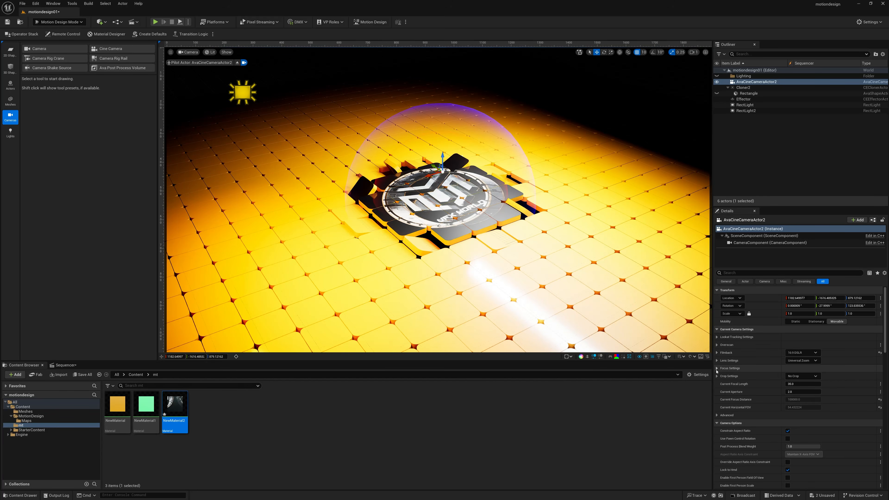
pyautogui.click(718, 360)
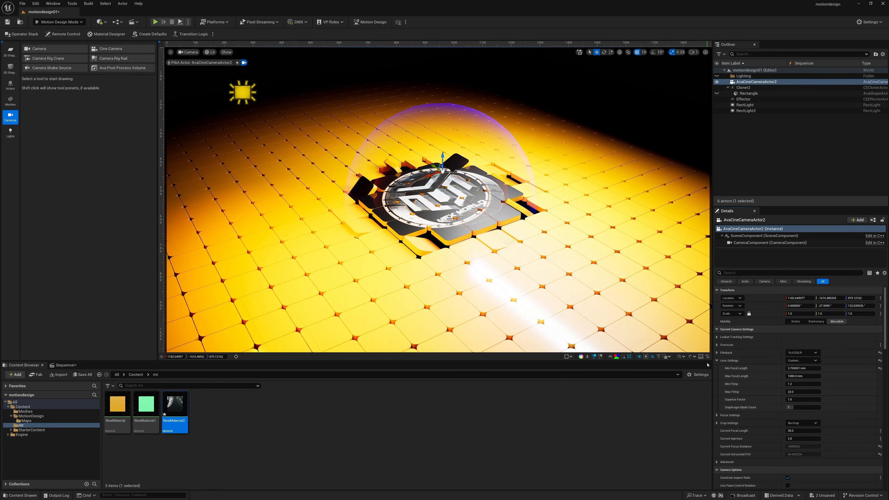
pyautogui.click(718, 360)
pyautogui.moveTo(792, 384); pyautogui.dragTo(832, 384)
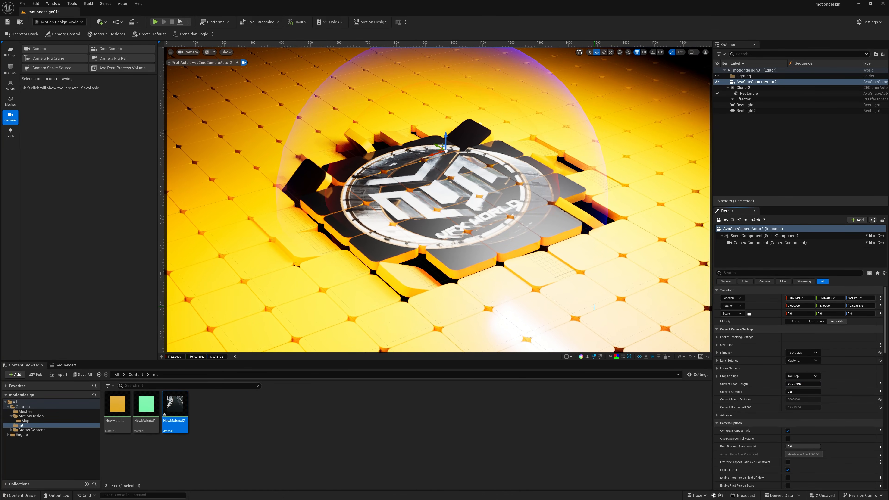
# - Open the camera's aperture to 1.2 and, using the debug focus plane, set the manual focus distance so the plane cuts through the logo
pyautogui.moveTo(597, 308); pyautogui.dragTo(592, 309, button='right')
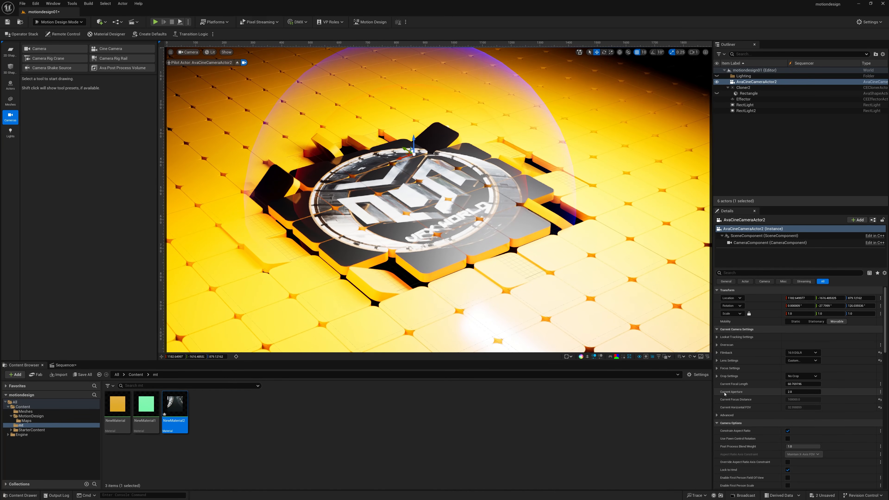
pyautogui.moveTo(797, 392); pyautogui.dragTo(778, 392)
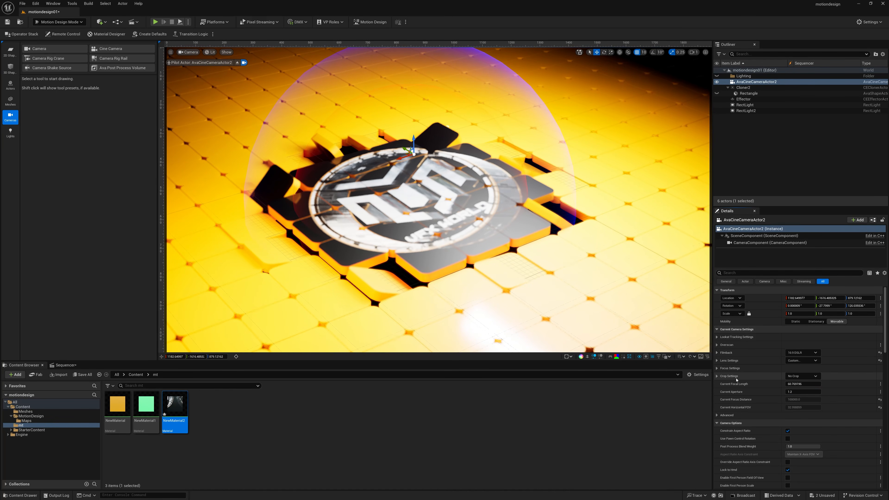
pyautogui.click(717, 368)
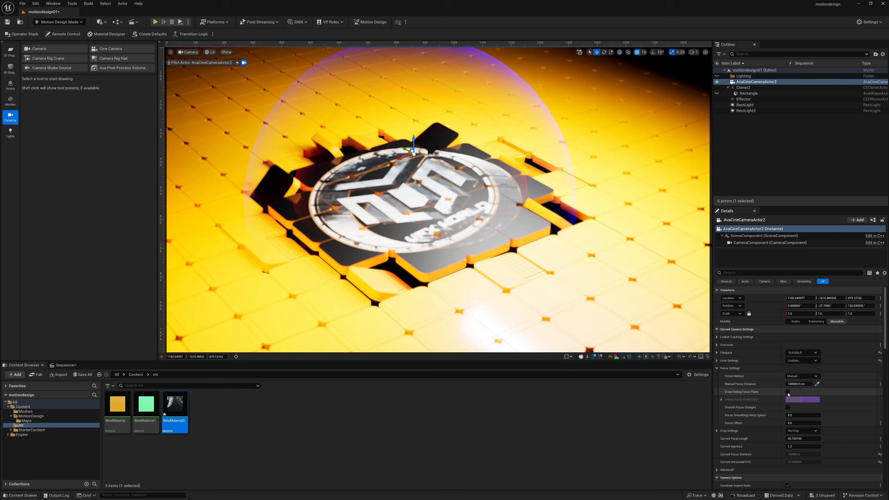
pyautogui.click(788, 392)
pyautogui.moveTo(799, 384); pyautogui.dragTo(774, 385)
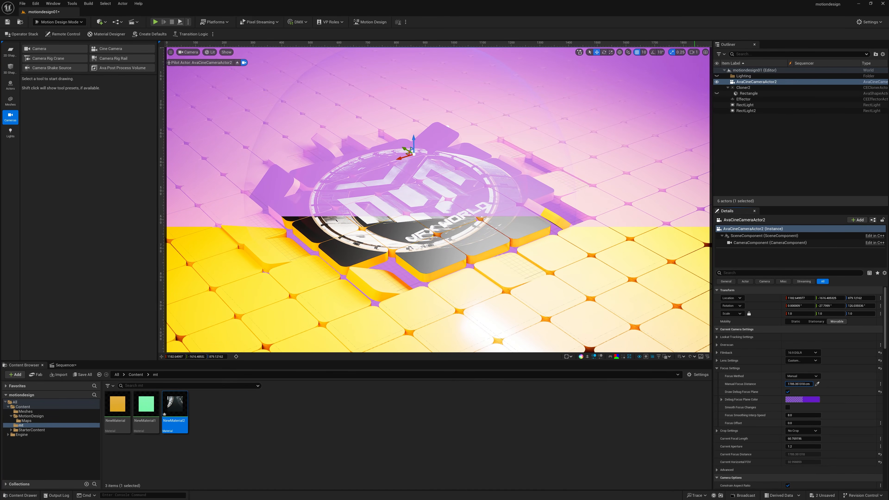
pyautogui.click(788, 392)
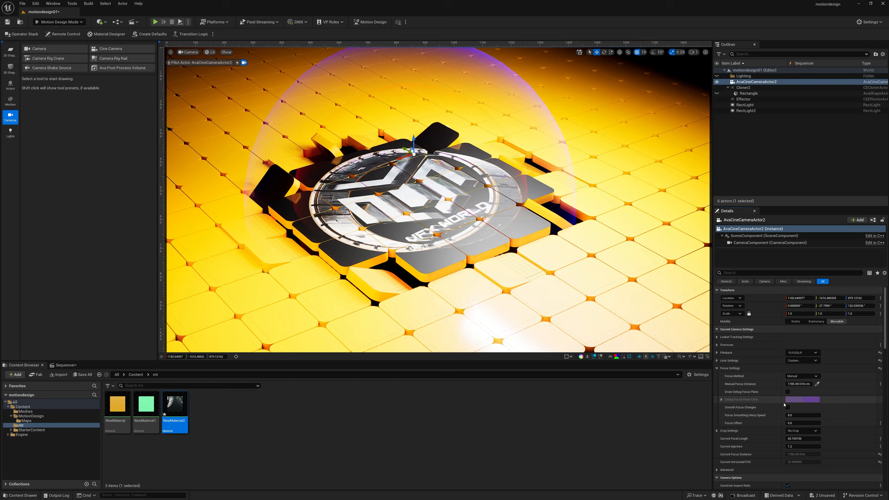
# - Lower the lens's minimum f-stop and reduce the camera's current aperture further to blur the tiles around the logo more strongly
pyautogui.click(717, 369)
pyautogui.click(717, 360)
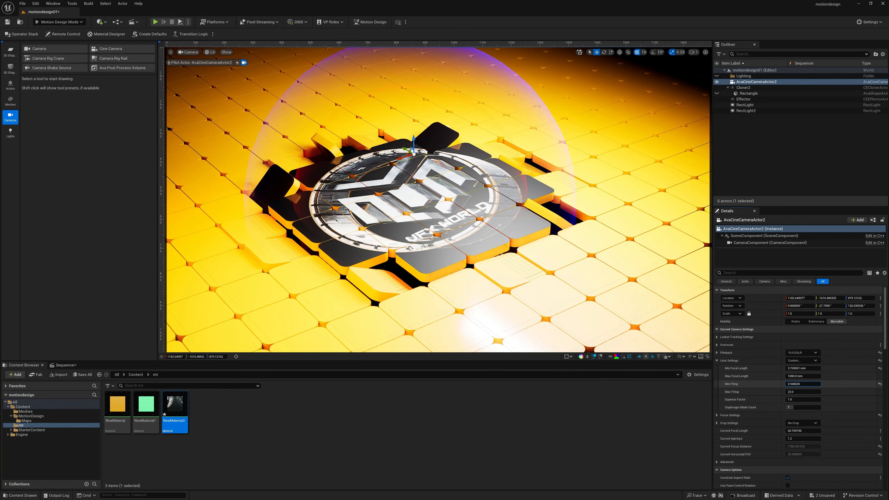
pyautogui.click(717, 360)
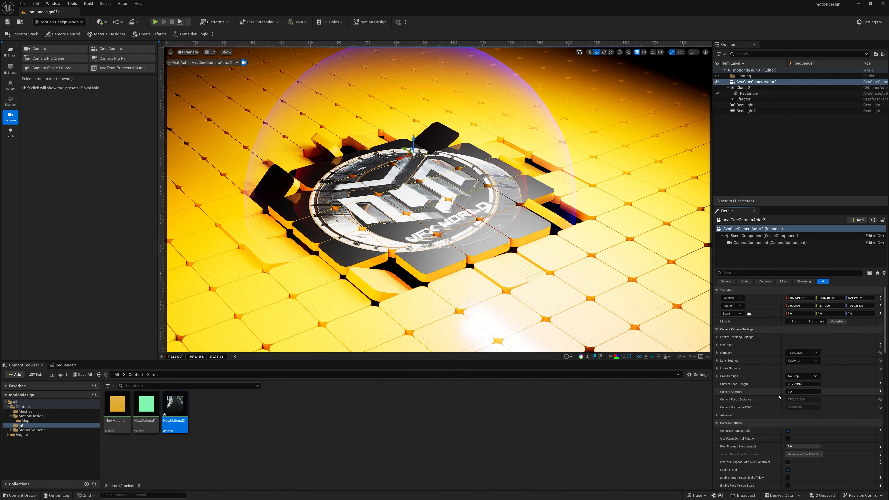
pyautogui.moveTo(803, 392); pyautogui.dragTo(795, 392)
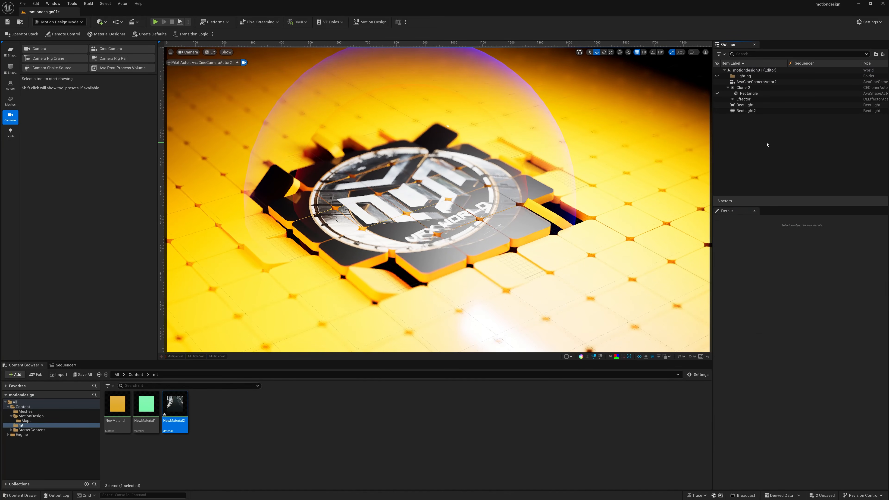
# - Increase the attenuation radius of the first RectLight and set its intensity to 200 cd
pyautogui.click(753, 105)
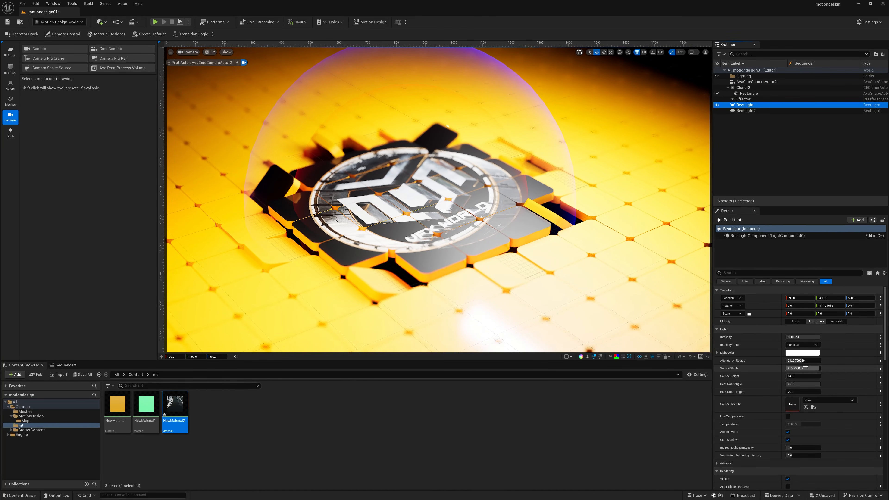
pyautogui.moveTo(802, 361)
pyautogui.mouseDown()
pyautogui.moveTo(779, 361)
pyautogui.moveTo(816, 361)
pyautogui.mouseUp()
pyautogui.click(807, 337)
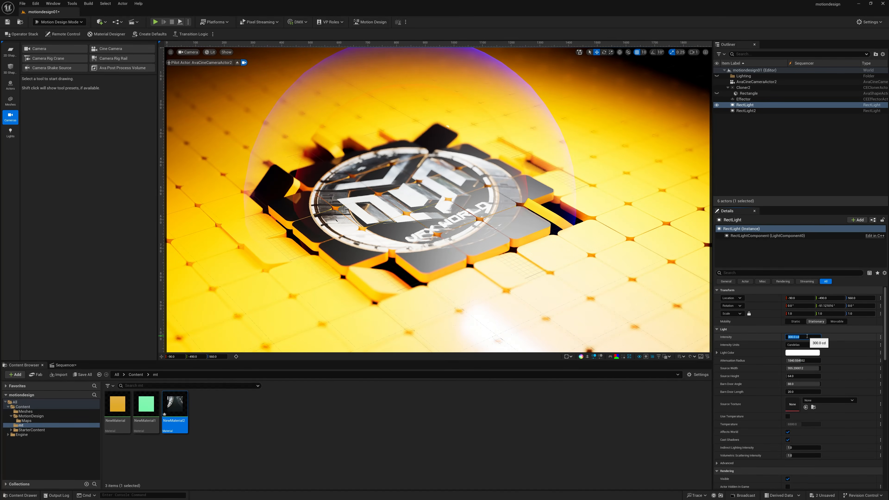
pyautogui.write('250')
pyautogui.press('Return')
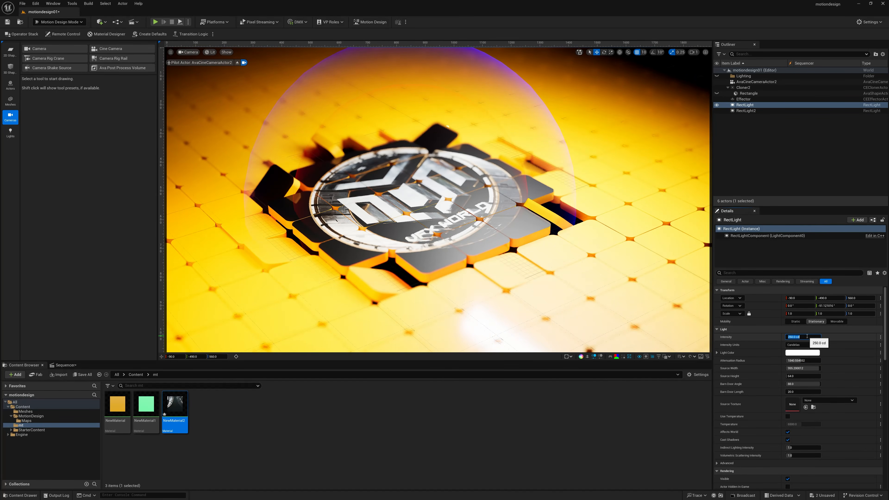
pyautogui.write('200')
pyautogui.press('Return')
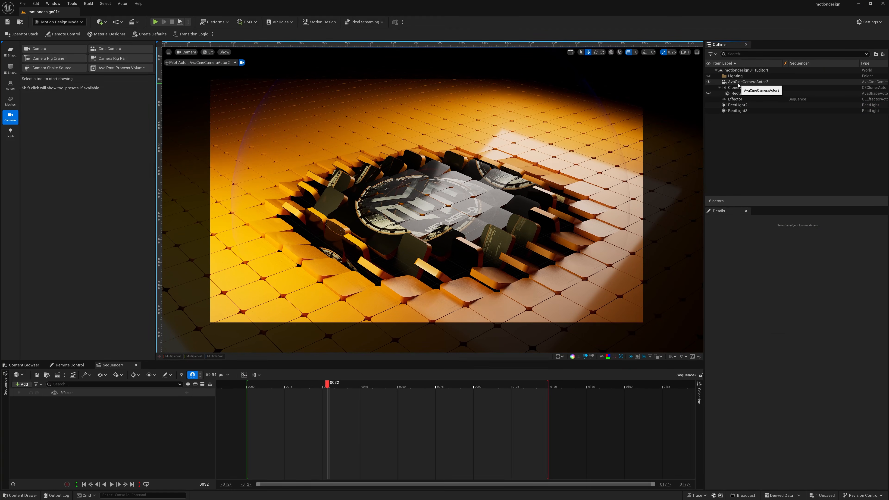
# - Add AvaCineCameraActor2 to the sequence as an actor track and collapse its subtracks
pyautogui.click(738, 83)
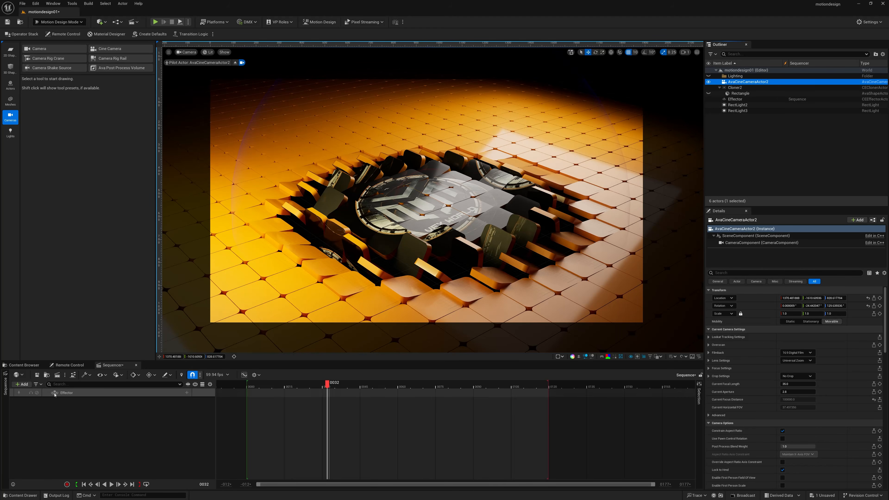
pyautogui.click(22, 384)
pyautogui.moveTo(53, 268)
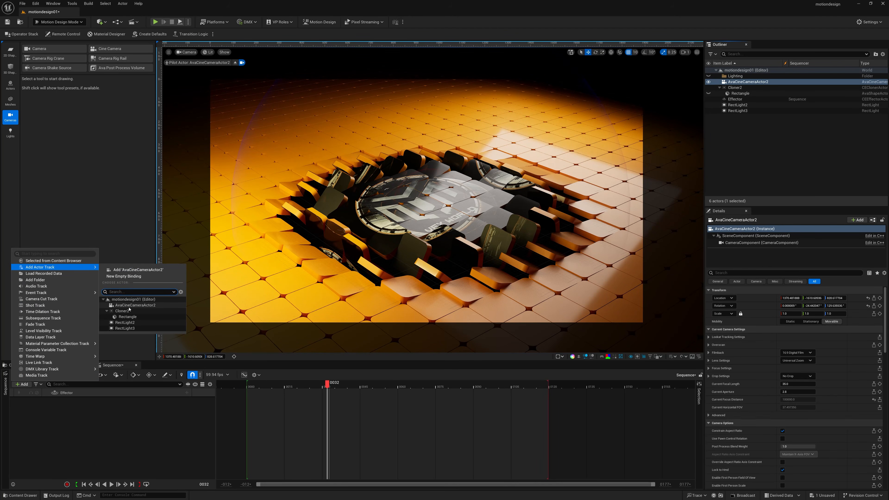
pyautogui.click(129, 306)
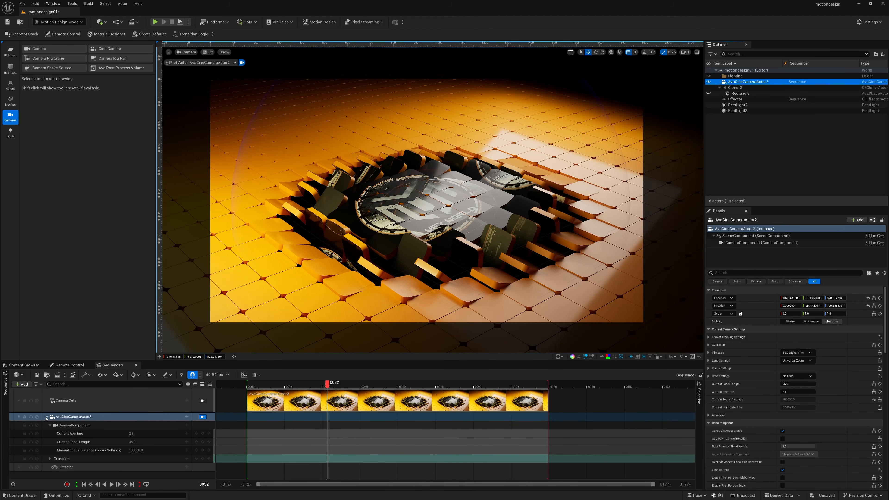
pyautogui.click(47, 417)
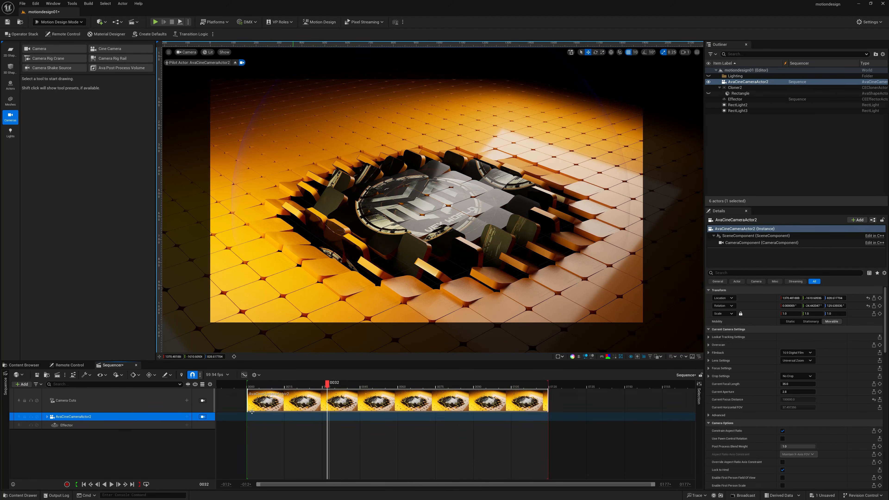
# - Set the timeline's view range end to 250 and extend the camera cut and playback range to about frame 250
pyautogui.click(83, 485)
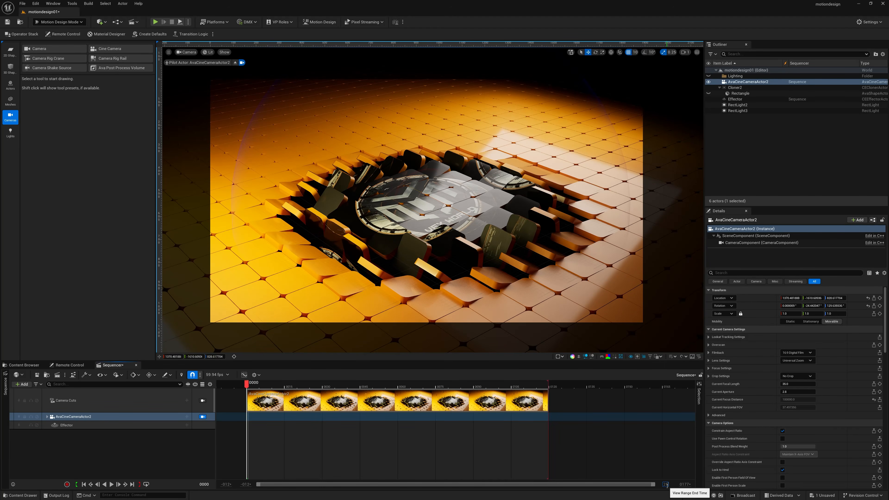
pyautogui.click(667, 486)
pyautogui.write('250')
pyautogui.press('Return')
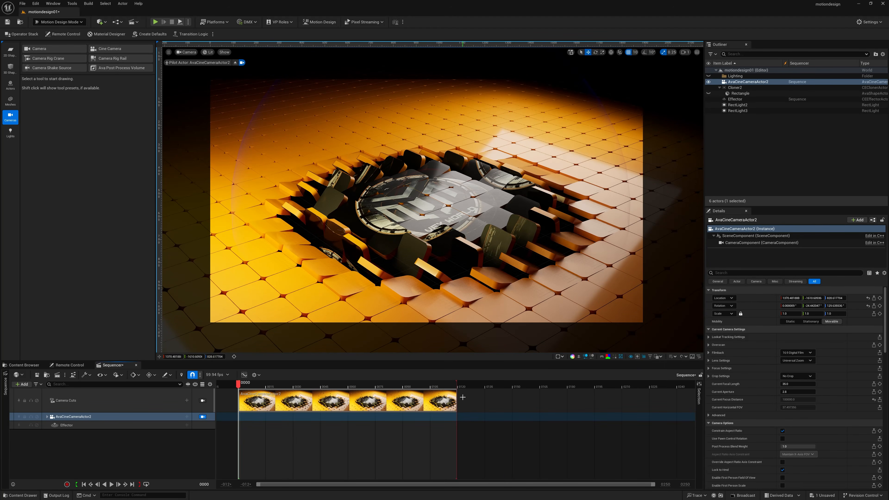
pyautogui.moveTo(457, 396); pyautogui.dragTo(694, 398)
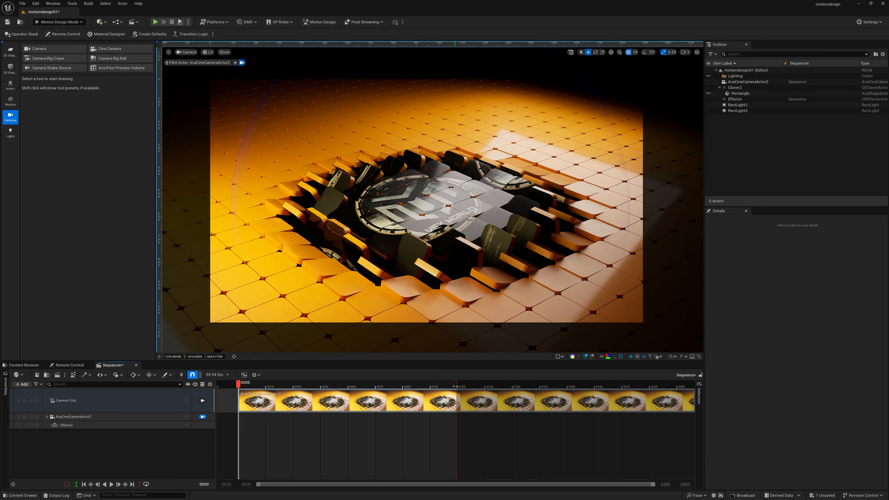
pyautogui.moveTo(454, 387); pyautogui.dragTo(690, 383)
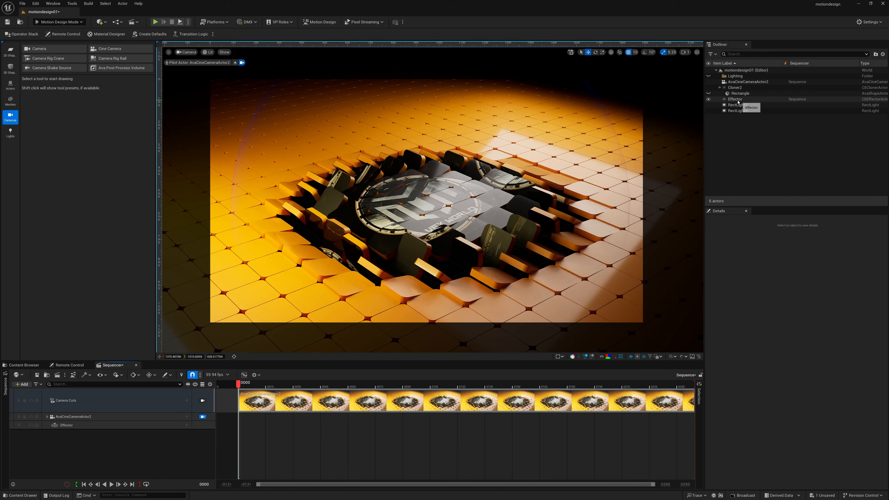
# - Keyframe the effector's scale at frame 0, and key it again at frame 249 with a uniform scale of about 42.9
pyautogui.click(738, 100)
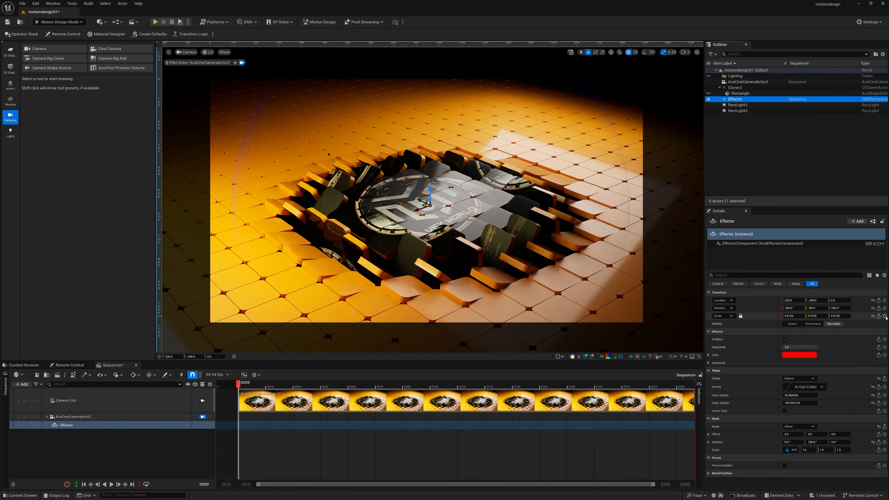
pyautogui.click(885, 316)
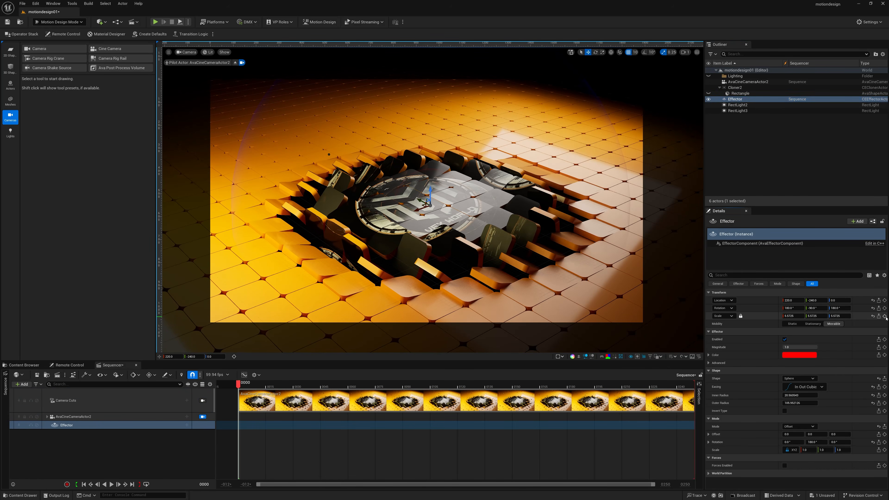
pyautogui.click(133, 484)
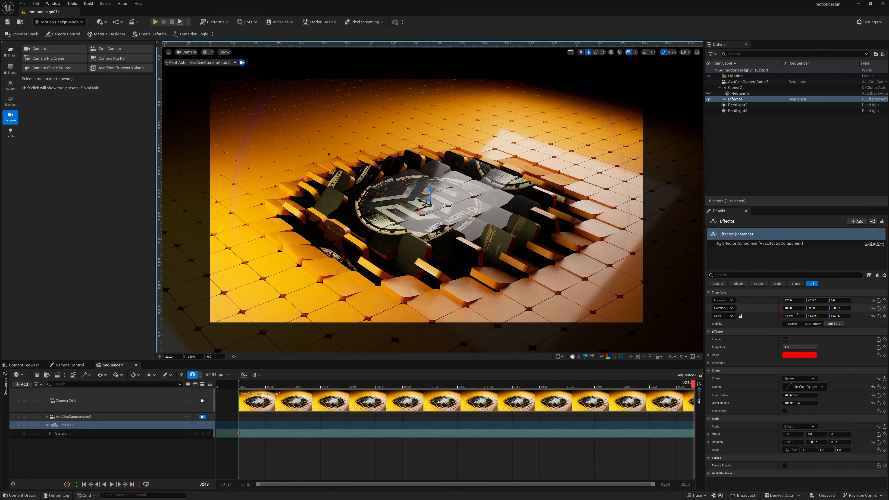
pyautogui.moveTo(792, 316); pyautogui.dragTo(796, 317)
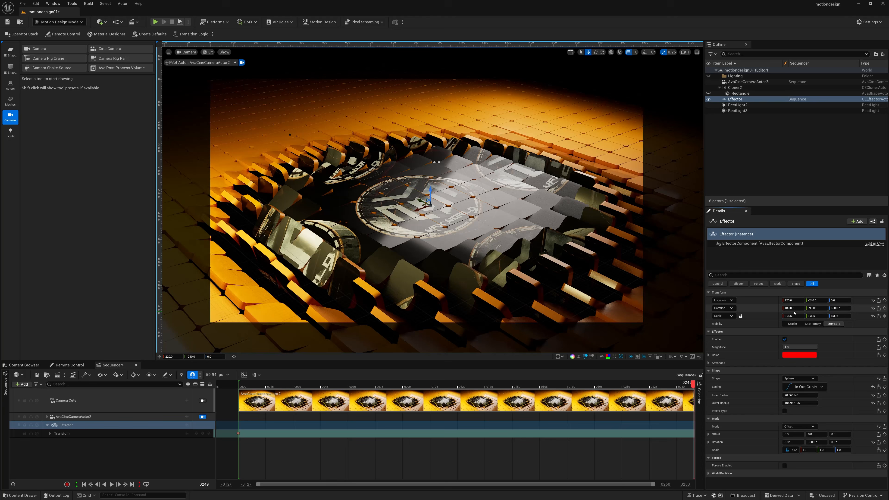
pyautogui.click(793, 316)
pyautogui.write('15')
pyautogui.press('Return')
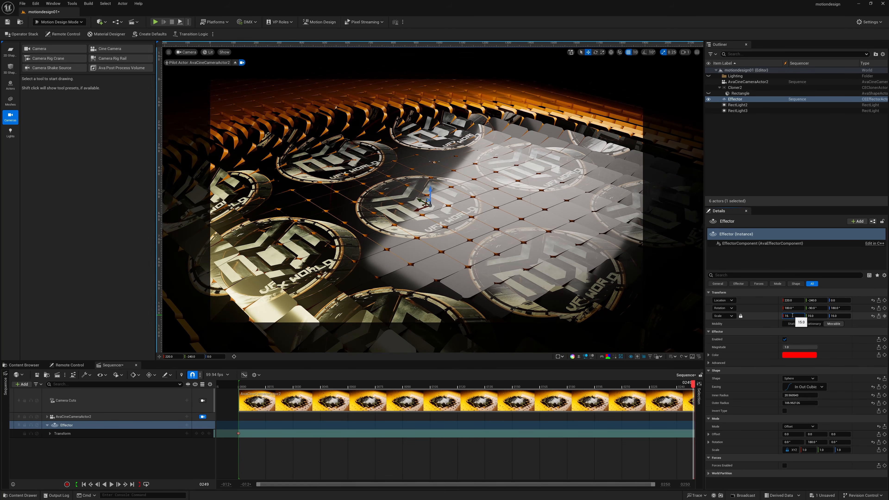
pyautogui.write('20')
pyautogui.press('Return')
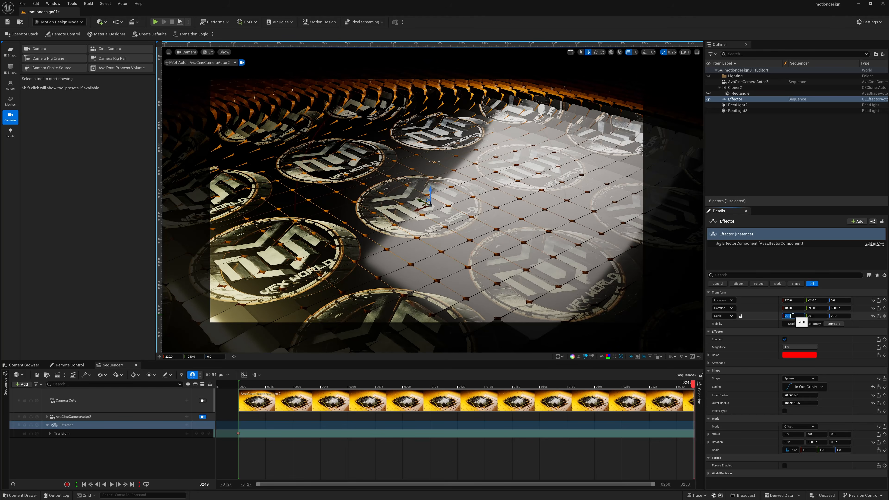
pyautogui.moveTo(783, 316); pyautogui.dragTo(799, 316)
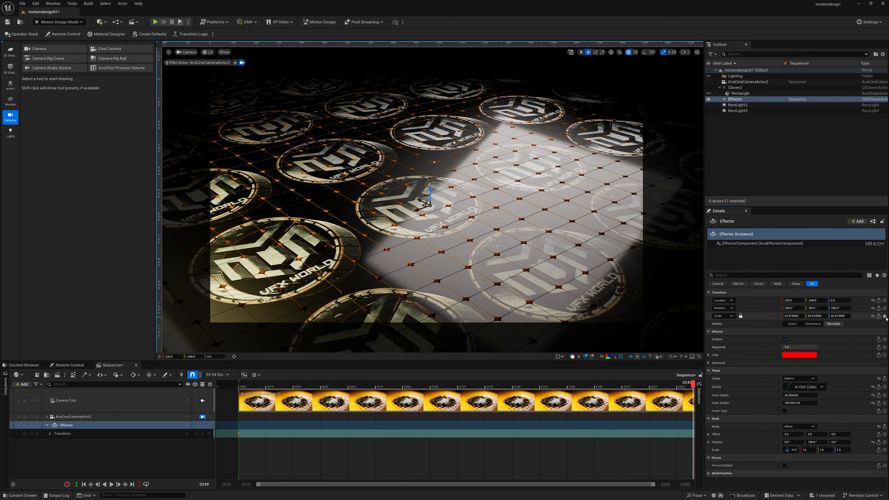
pyautogui.click(885, 316)
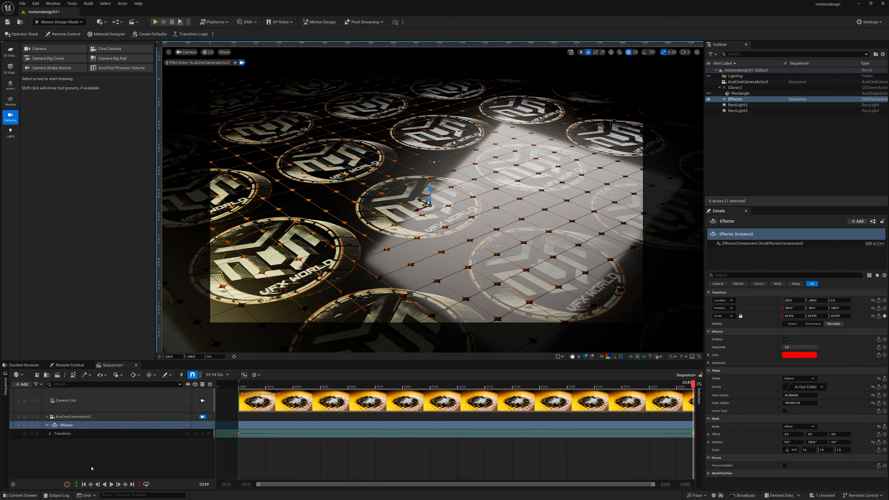
# - Replace the effector's scale key at frame 0 with a uniform scale of about 0.1 so no tiles are flipped
pyautogui.click(83, 485)
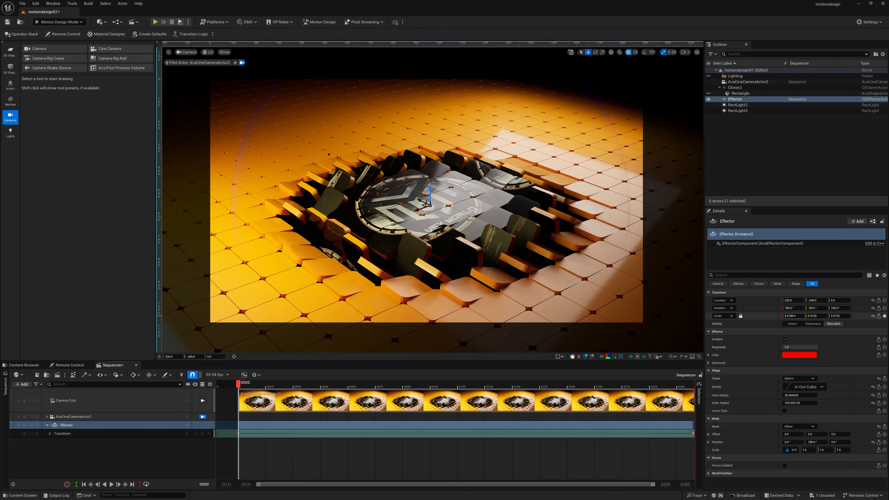
pyautogui.moveTo(793, 316); pyautogui.dragTo(768, 316)
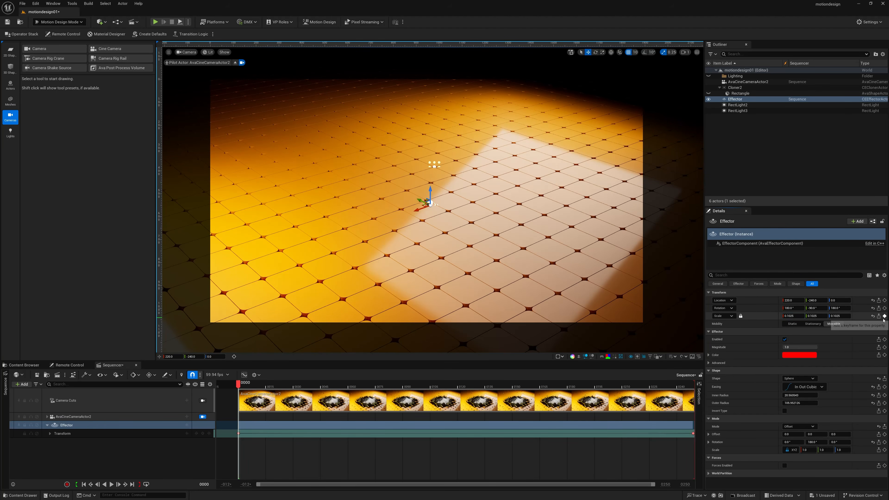
pyautogui.click(885, 316)
pyautogui.press('e')
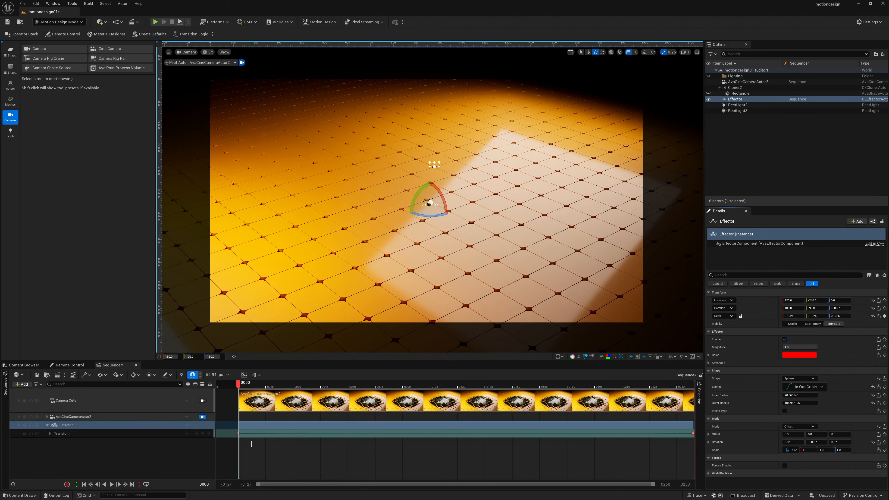
# - Play the sequence to check the tile flip animation, and scrub back to frame 45
pyautogui.press('space')
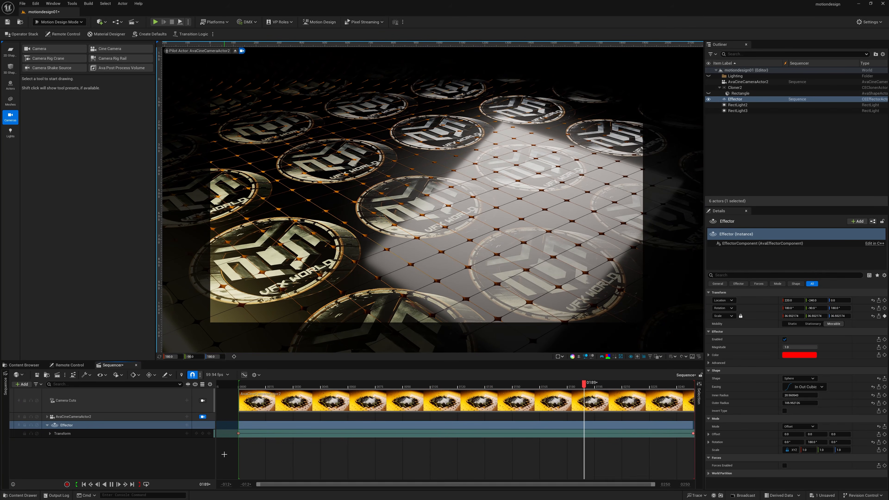
pyautogui.press('space')
pyautogui.moveTo(657, 385); pyautogui.dragTo(321, 413)
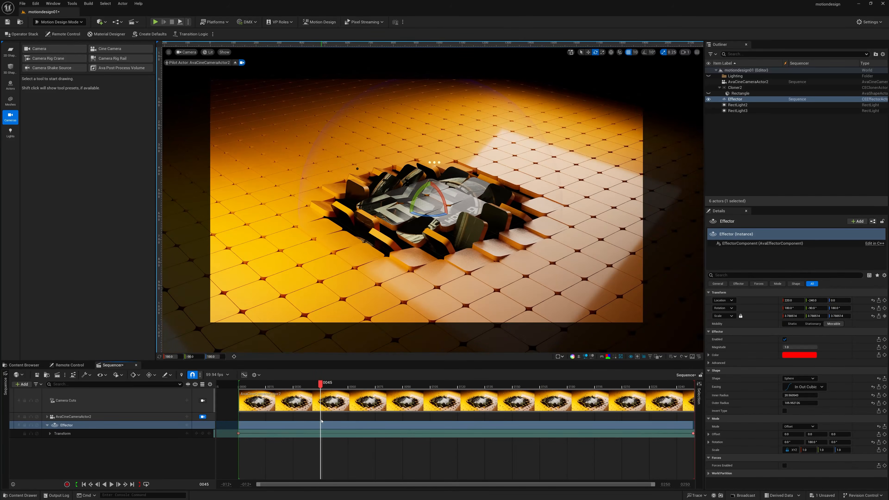